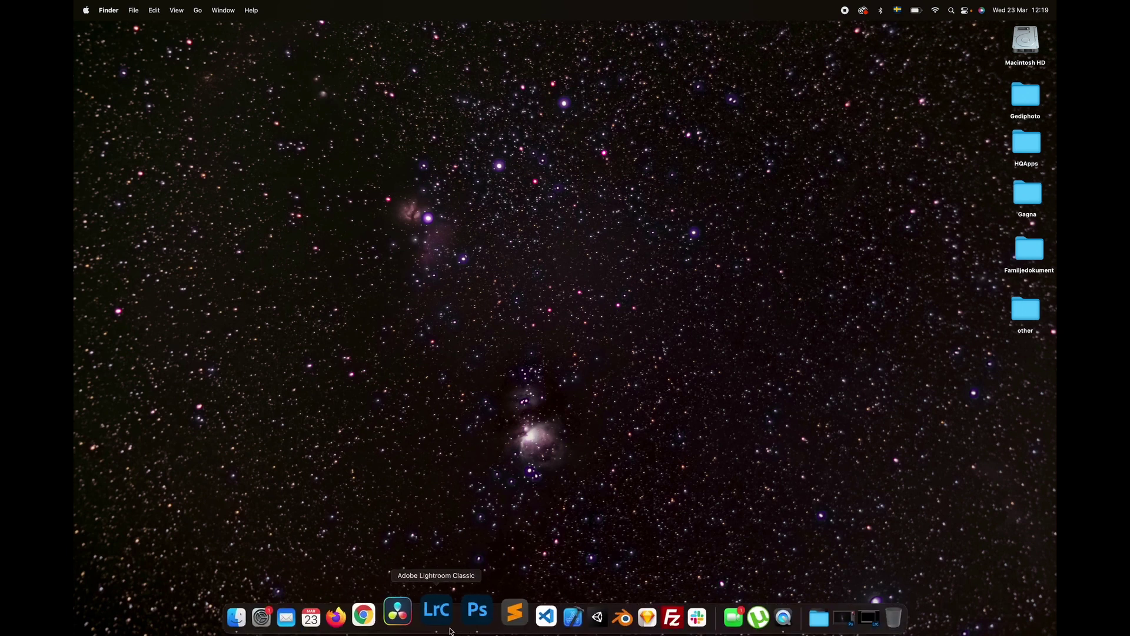
Switch to Lightroom Classic and go to the first flagged frame of the 2022-03-04 folder.
{"action": "left_click", "coordinate": [444, 615]}
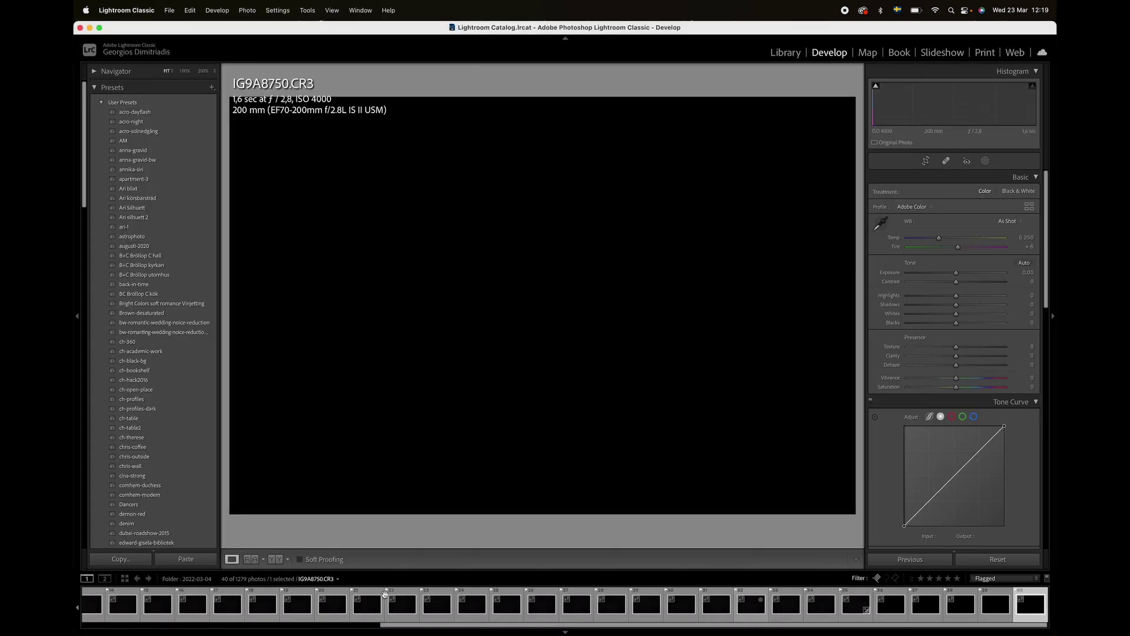
{"action": "left_click", "coordinate": [366, 613]}
{"action": "scroll", "coordinate": [359, 612], "scroll_direction": "up", "scroll_amount": 5}
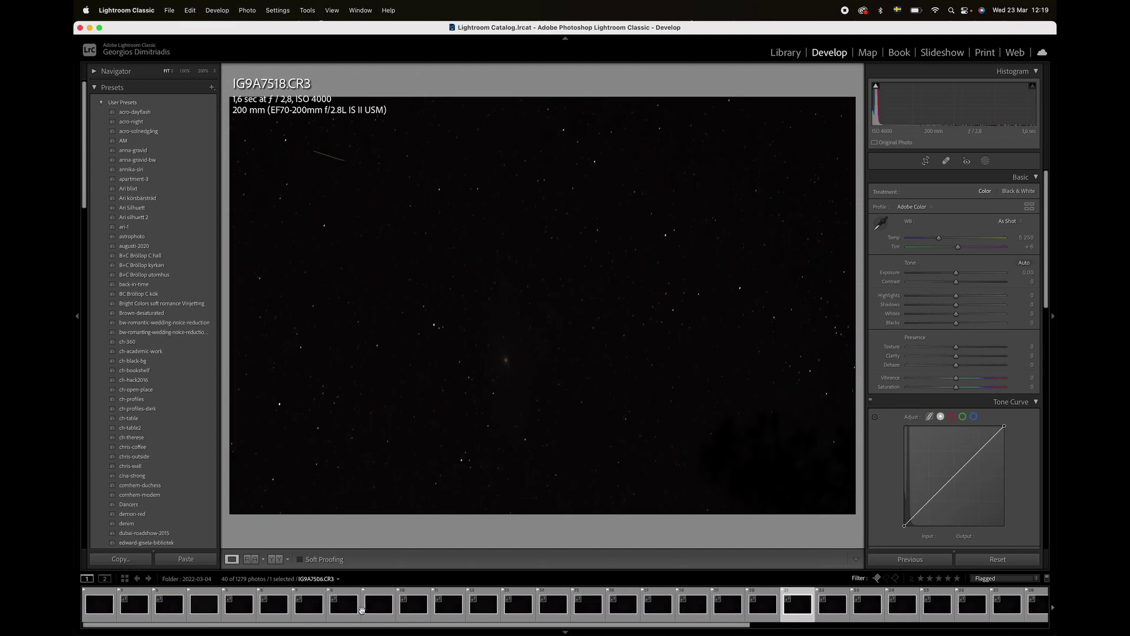
{"action": "left_click", "coordinate": [100, 610]}
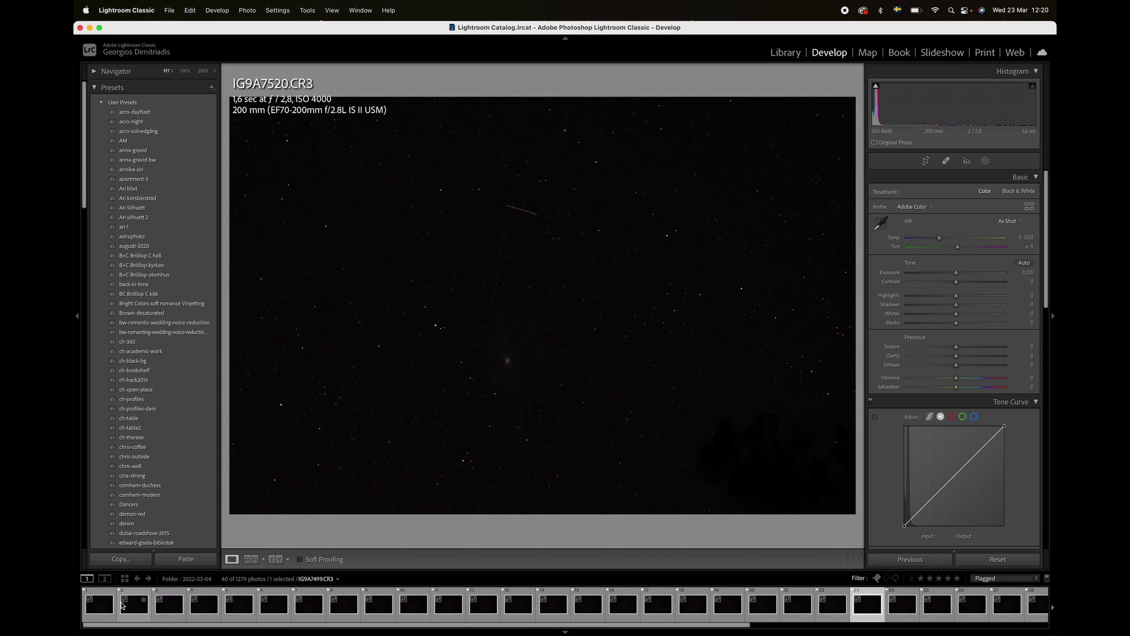
Page through the early flagged frames, about IG9A7499 to IG9A7505, to examine the galaxy's position in each shot.
{"action": "key", "text": "Right"}
{"action": "key", "text": "Right"}
{"action": "key", "text": "Right"}
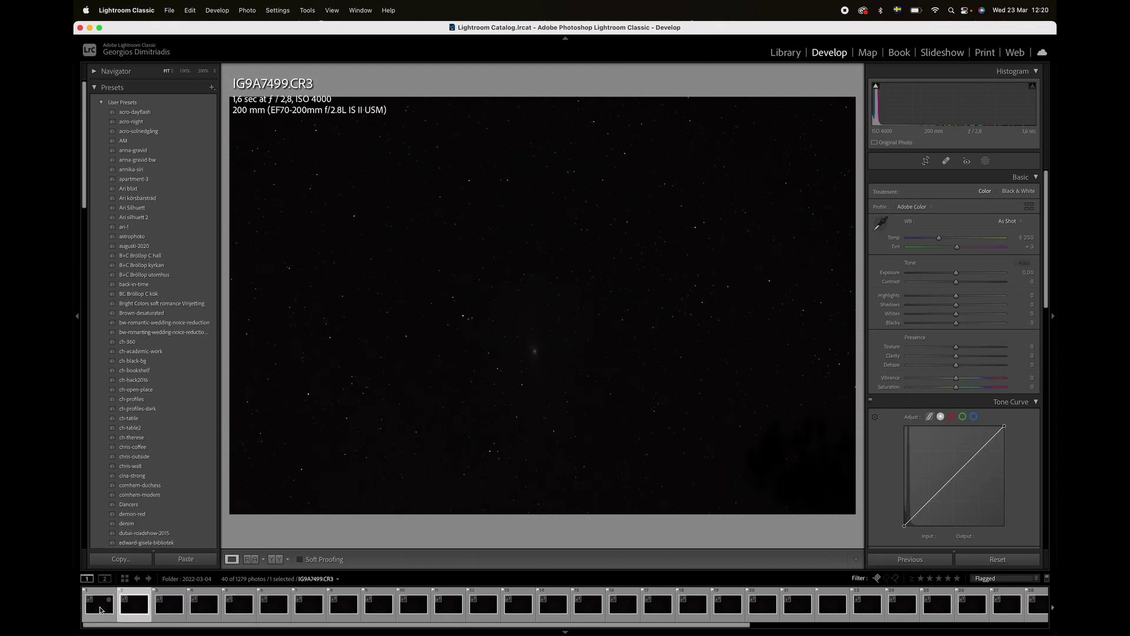
{"action": "key", "text": "Right"}
{"action": "key", "text": "Right"}
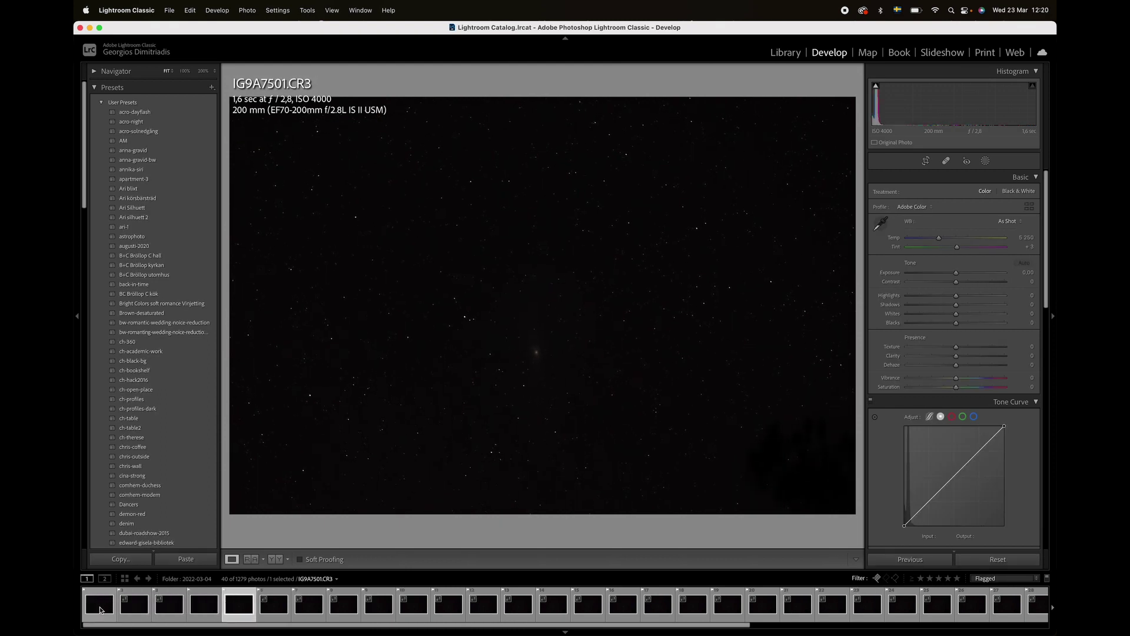
{"action": "key", "text": "Right"}
{"action": "key", "text": "Right"}
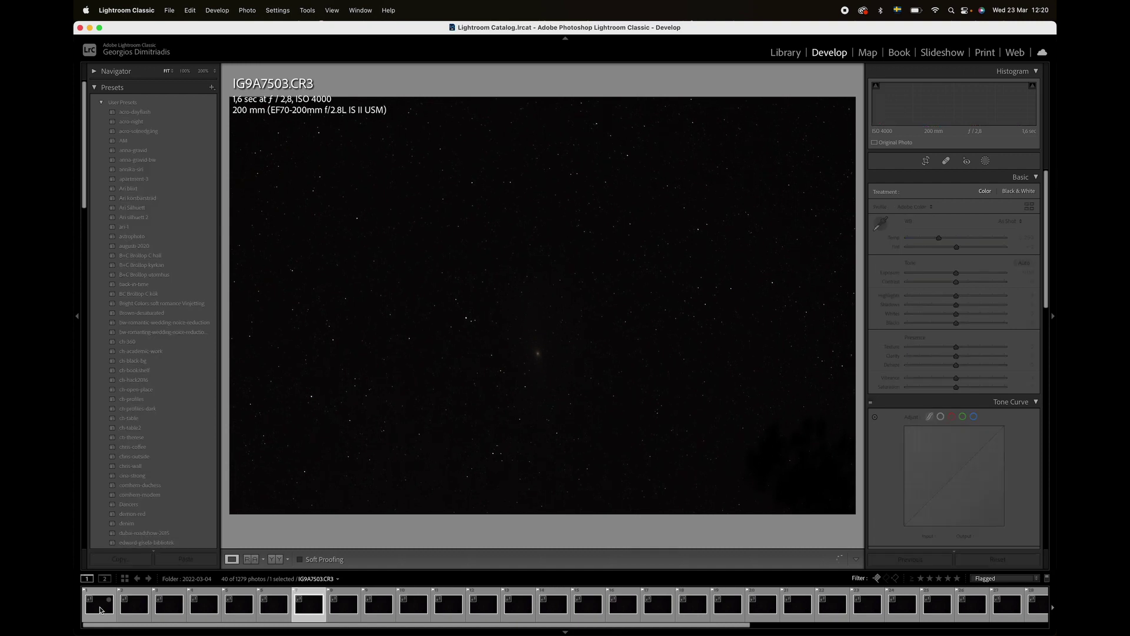
{"action": "key", "text": "Right"}
{"action": "key", "text": "Right"}
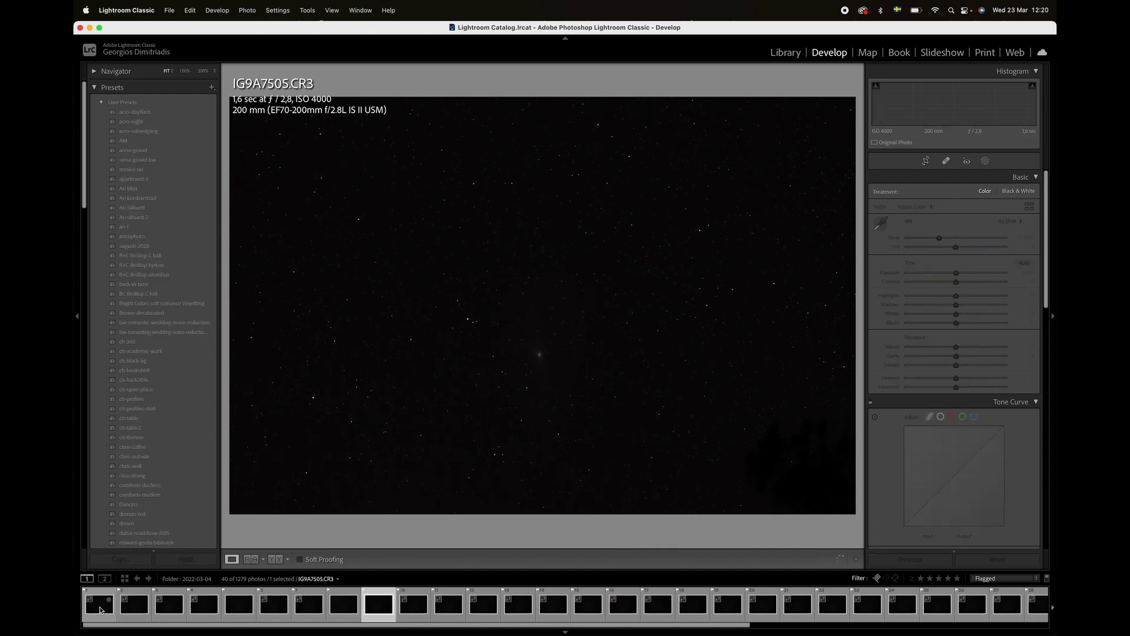
Page back and forth through frames IG9A7518 to IG9A7522 to examine the light streak crossing the sky.
{"action": "scroll", "coordinate": [583, 603], "scroll_direction": "right", "scroll_amount": 5}
{"action": "left_click", "coordinate": [614, 608]}
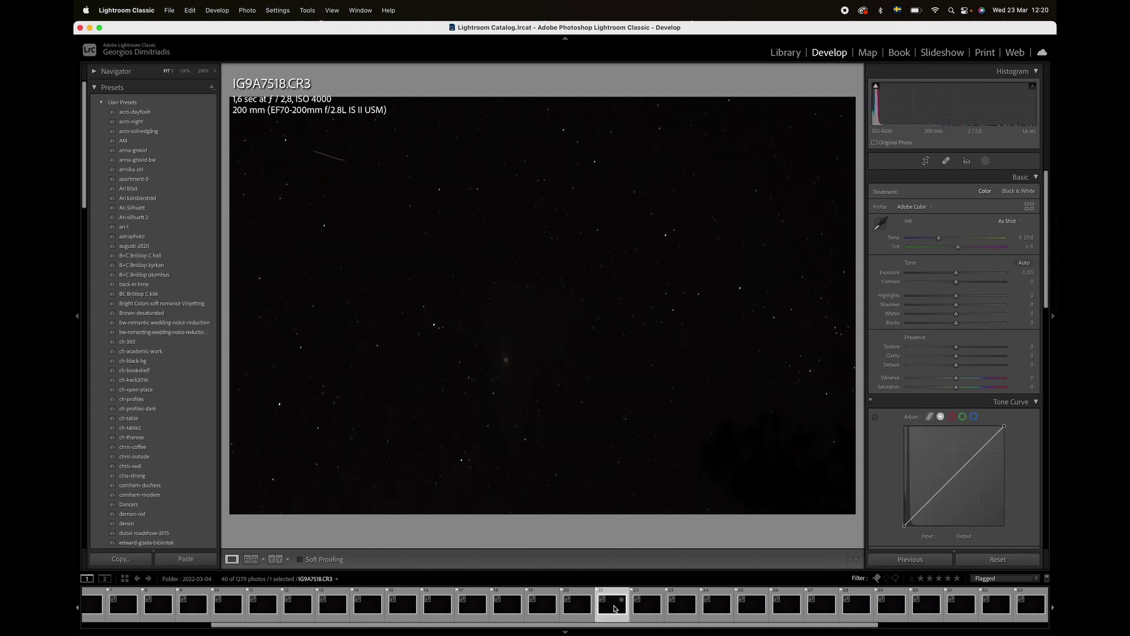
{"action": "key", "text": "Right"}
{"action": "key", "text": "Right"}
{"action": "key", "text": "Right"}
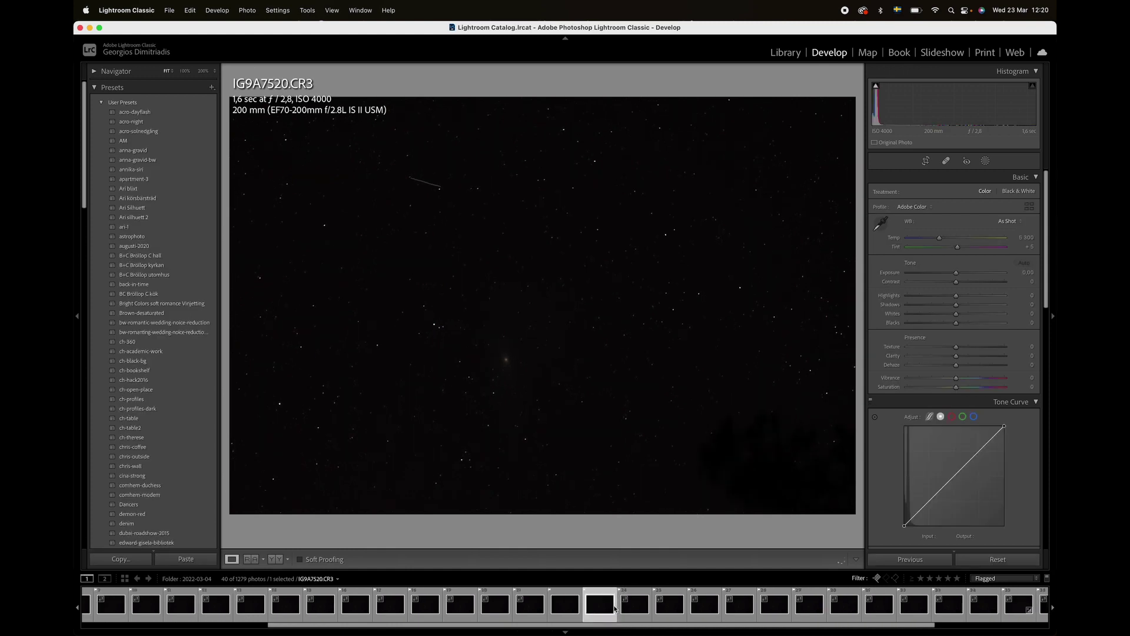
{"action": "key", "text": "Right"}
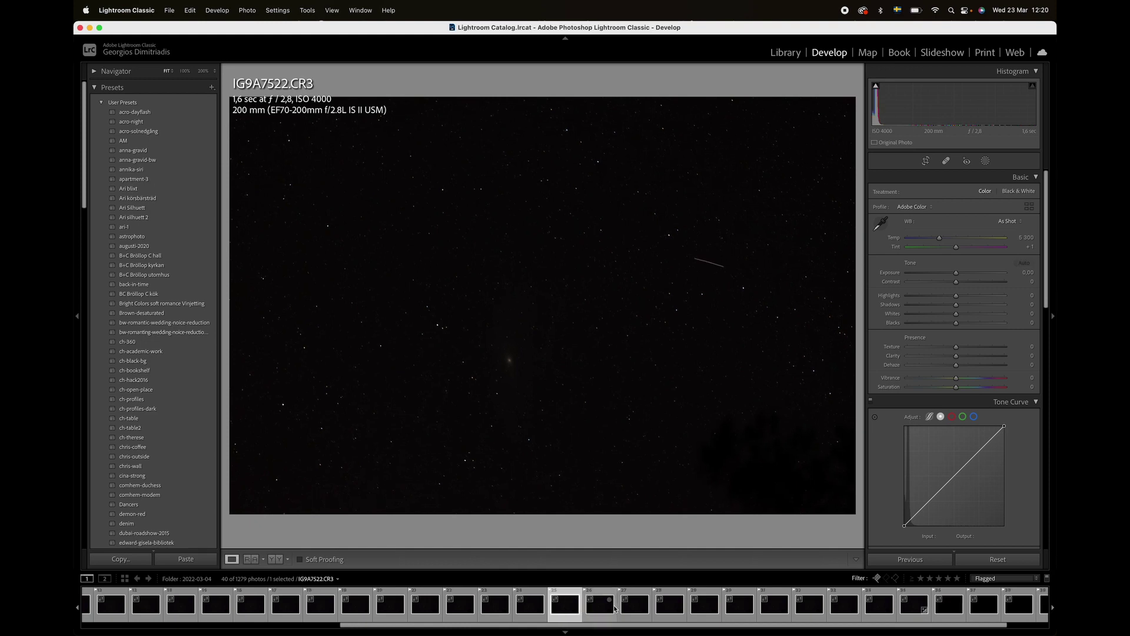
{"action": "key", "text": "Left"}
{"action": "key", "text": "Left"}
{"action": "key", "text": "Left"}
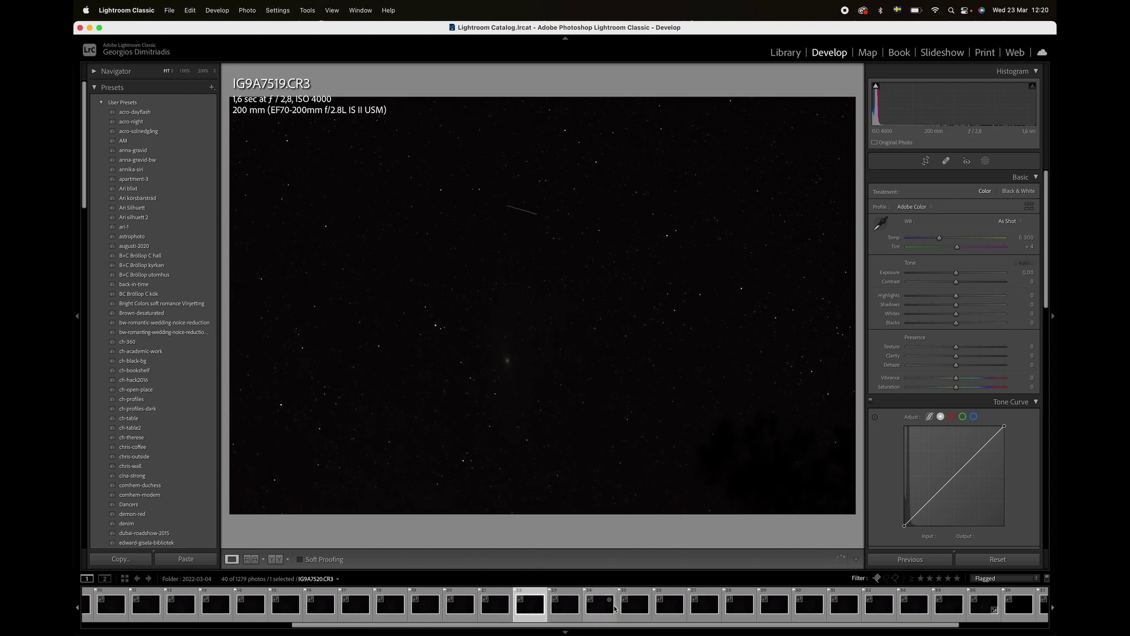
Return to the first flagged frame, IG9A7498, and view the galaxy at 200% zoom.
{"action": "left_click", "coordinate": [600, 605]}
{"action": "scroll", "coordinate": [353, 604], "scroll_direction": "up", "scroll_amount": 5}
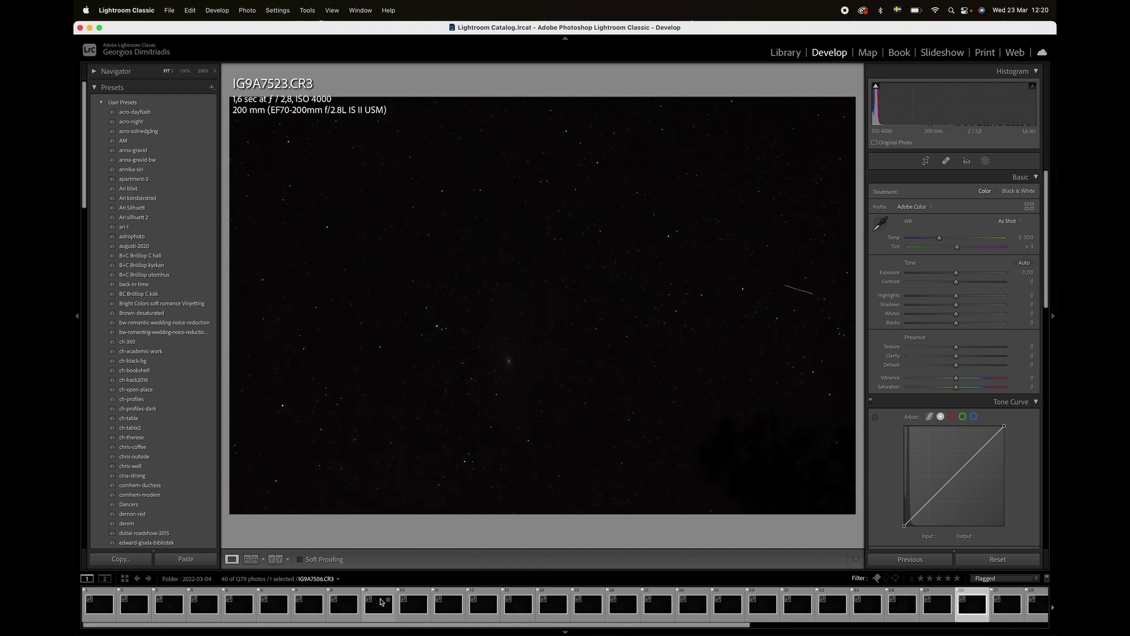
{"action": "left_click", "coordinate": [97, 606]}
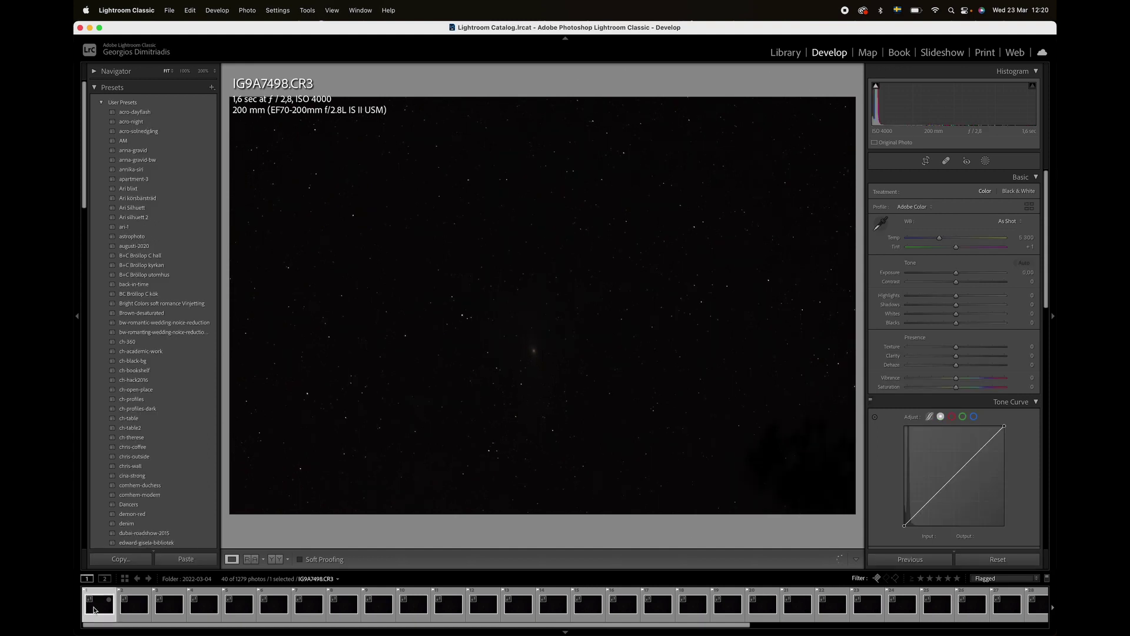
{"action": "left_click", "coordinate": [531, 349]}
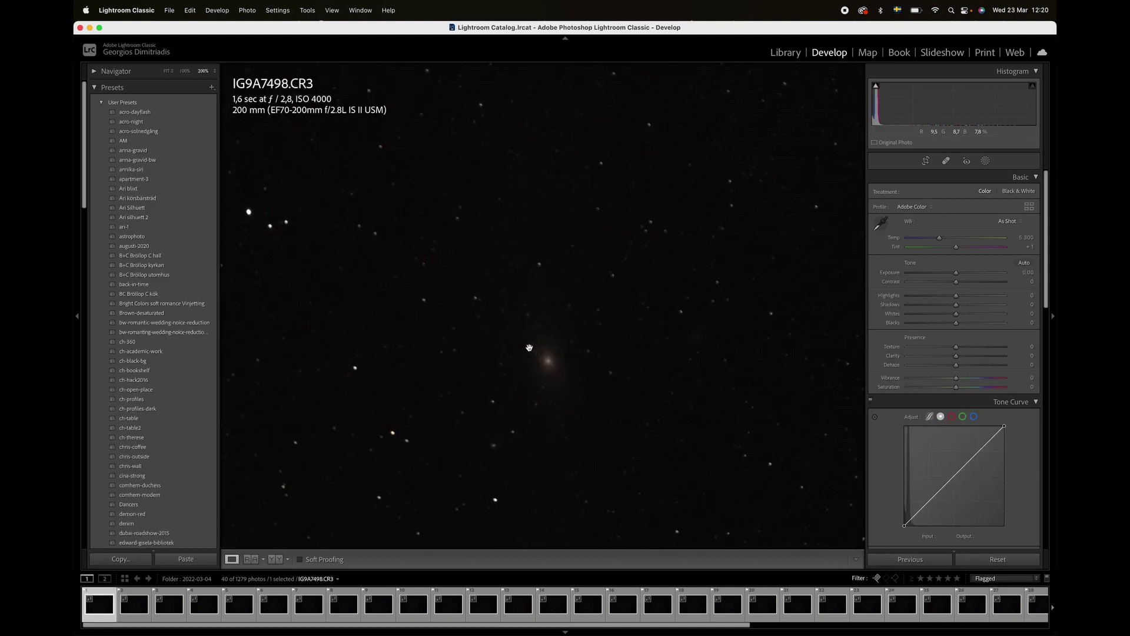
{"action": "left_click_drag", "start_coordinate": [539, 384], "coordinate": [552, 277]}
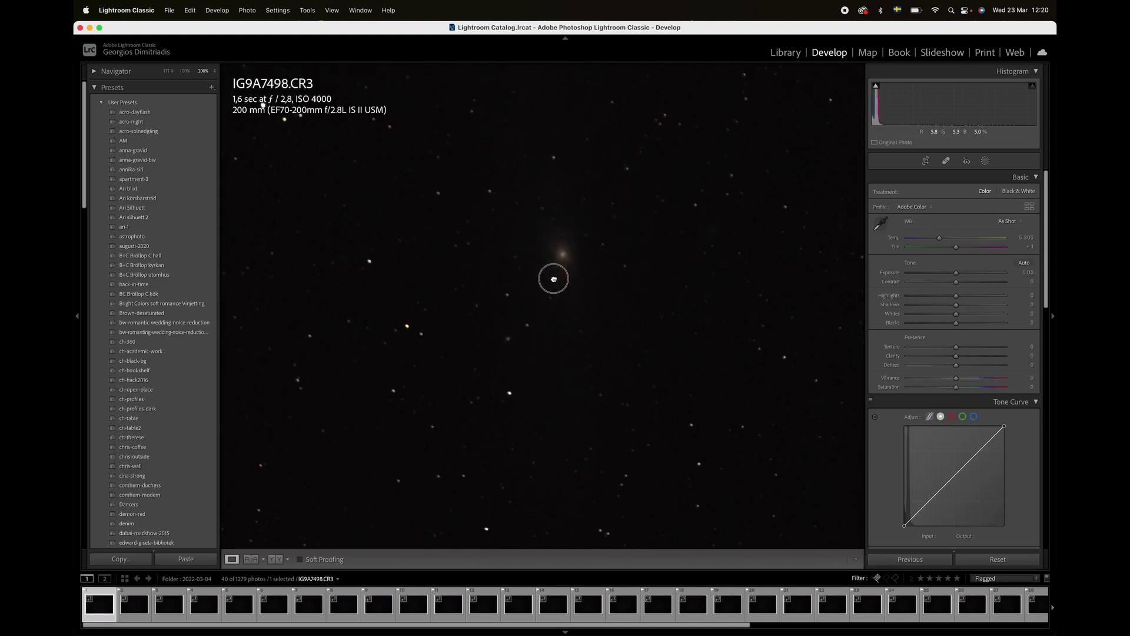
{"action": "left_click", "coordinate": [213, 71]}
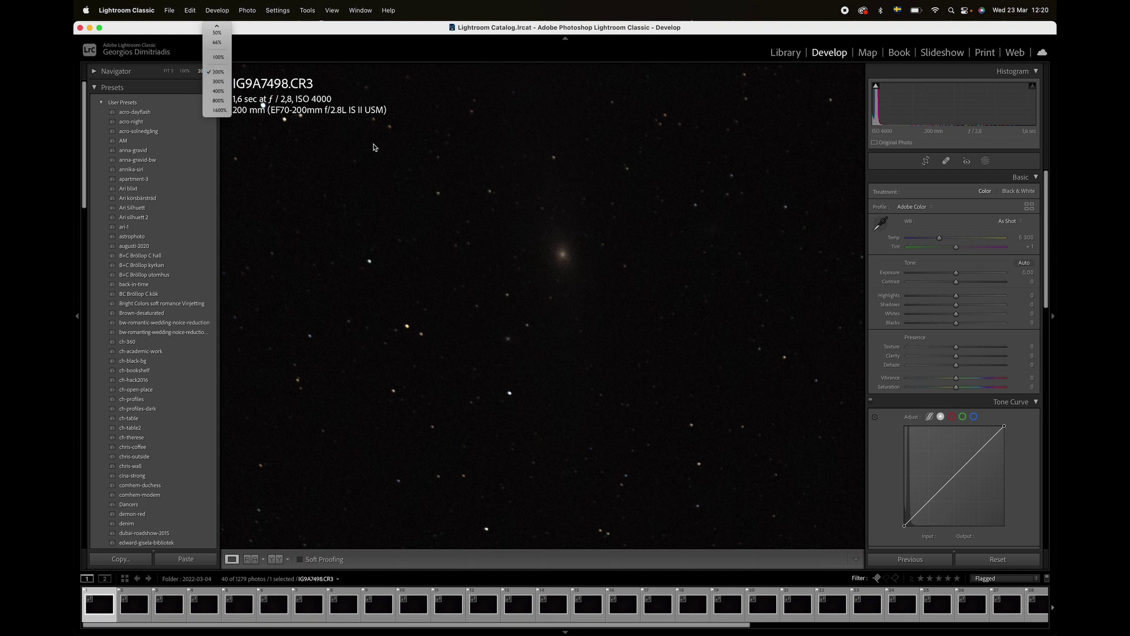
{"action": "left_click", "coordinate": [218, 71]}
{"action": "scroll", "coordinate": [572, 273], "scroll_direction": "up", "scroll_amount": 2}
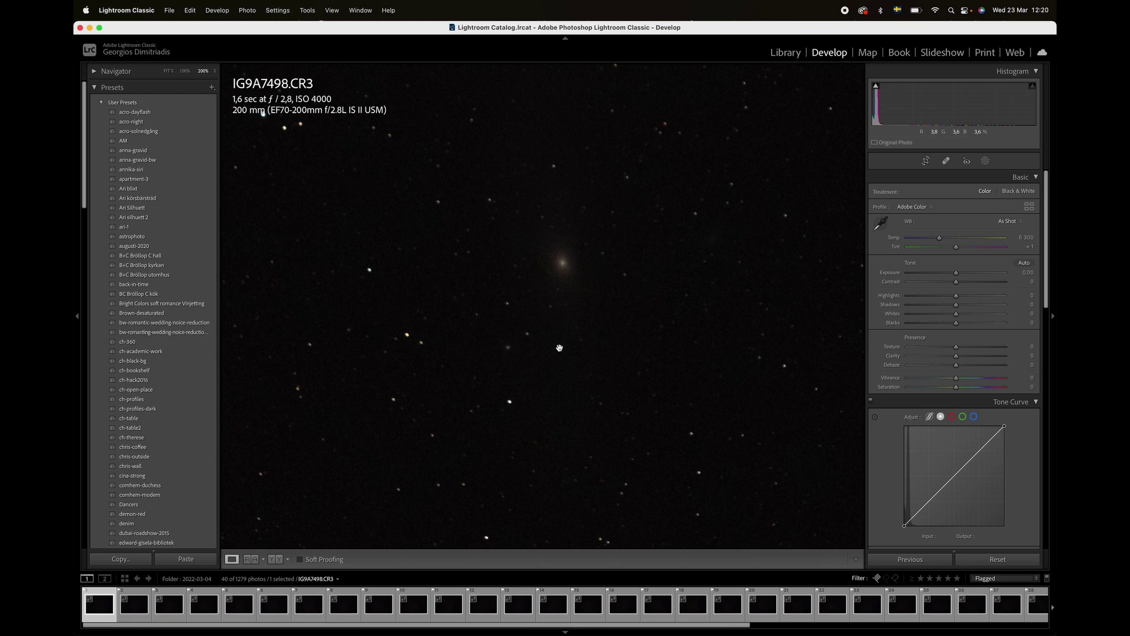
Examine the star shapes in the flagged frames IG9A7499 through IG9A7517 one by one at 200% zoom.
{"action": "key", "text": "Right"}
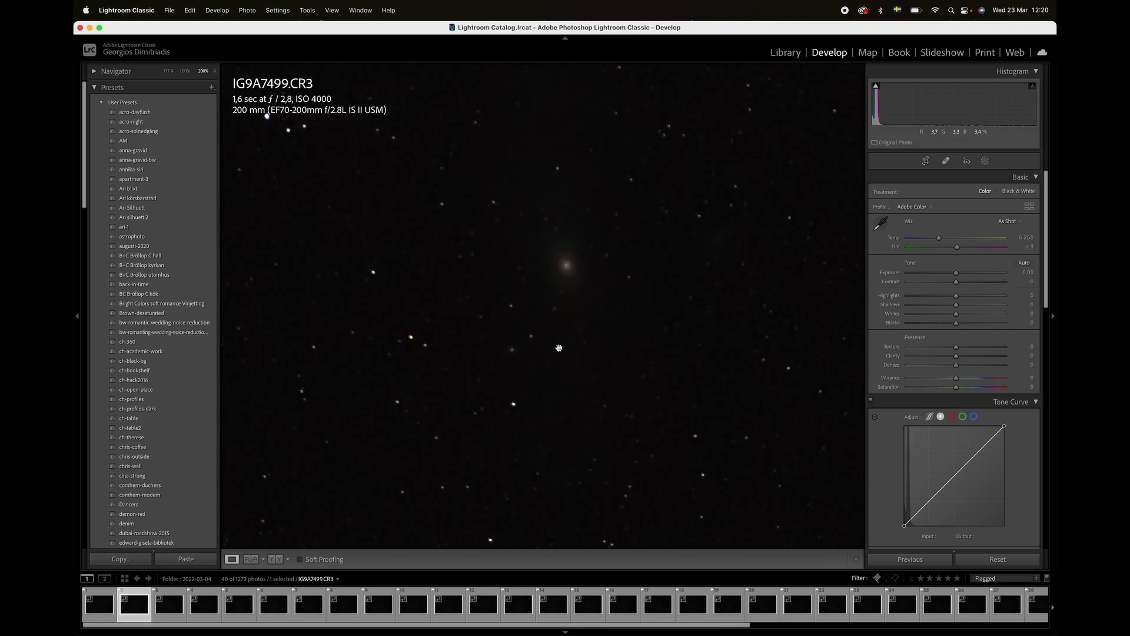
{"action": "key", "text": "Right"}
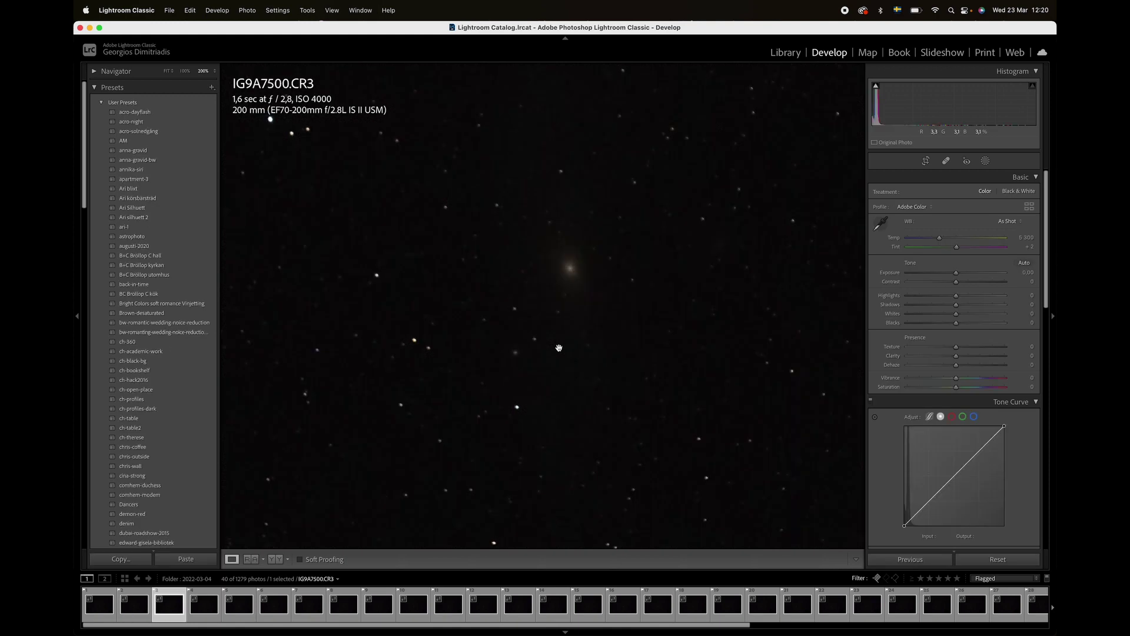
{"action": "key", "text": "Right"}
{"action": "key", "text": "Right"}
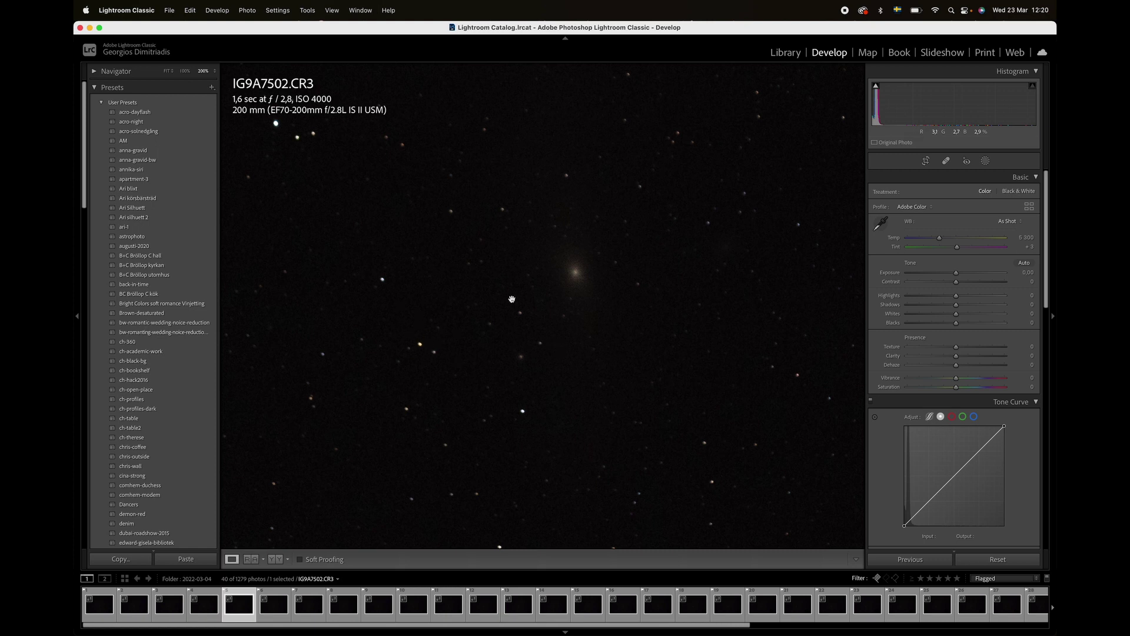
{"action": "key", "text": "Right"}
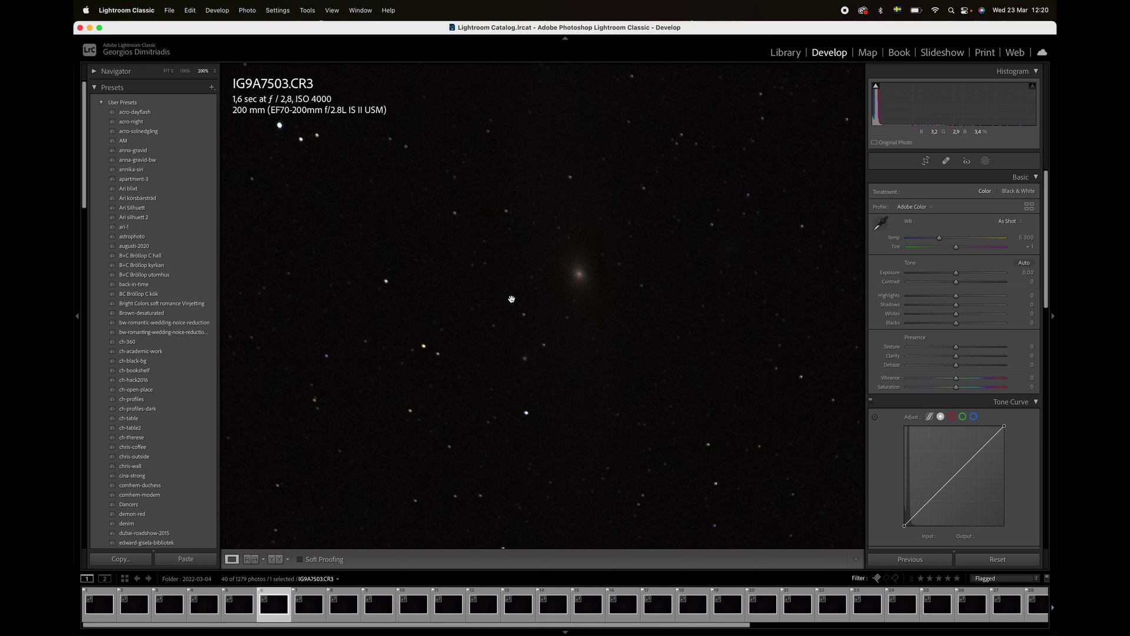
{"action": "key", "text": "Right"}
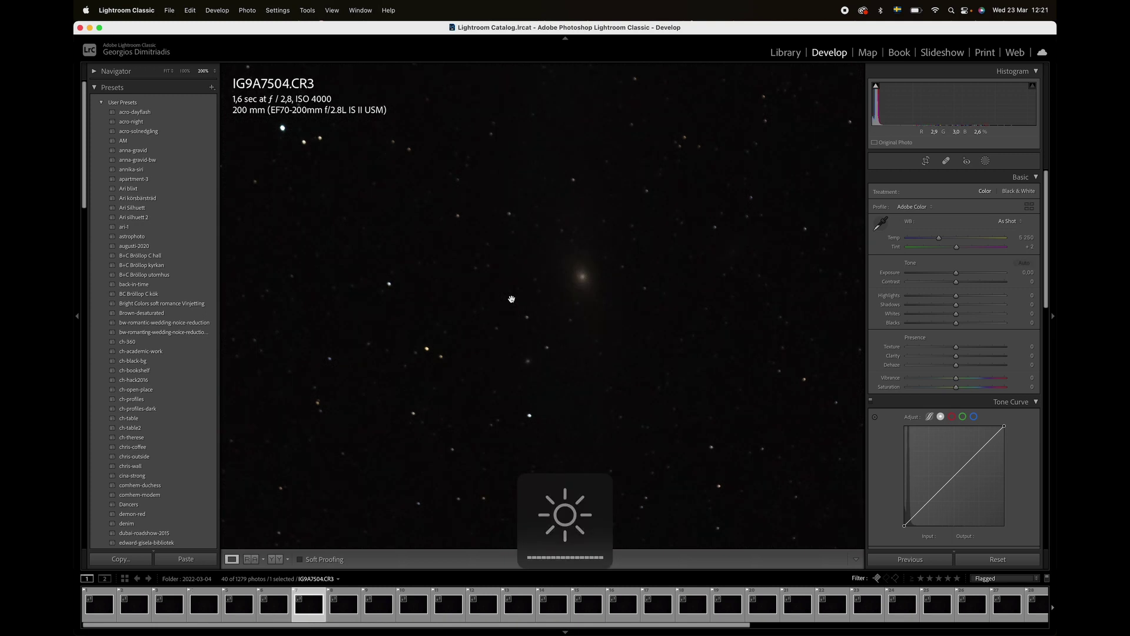
{"action": "key", "text": "Right"}
{"action": "key", "text": "Right"}
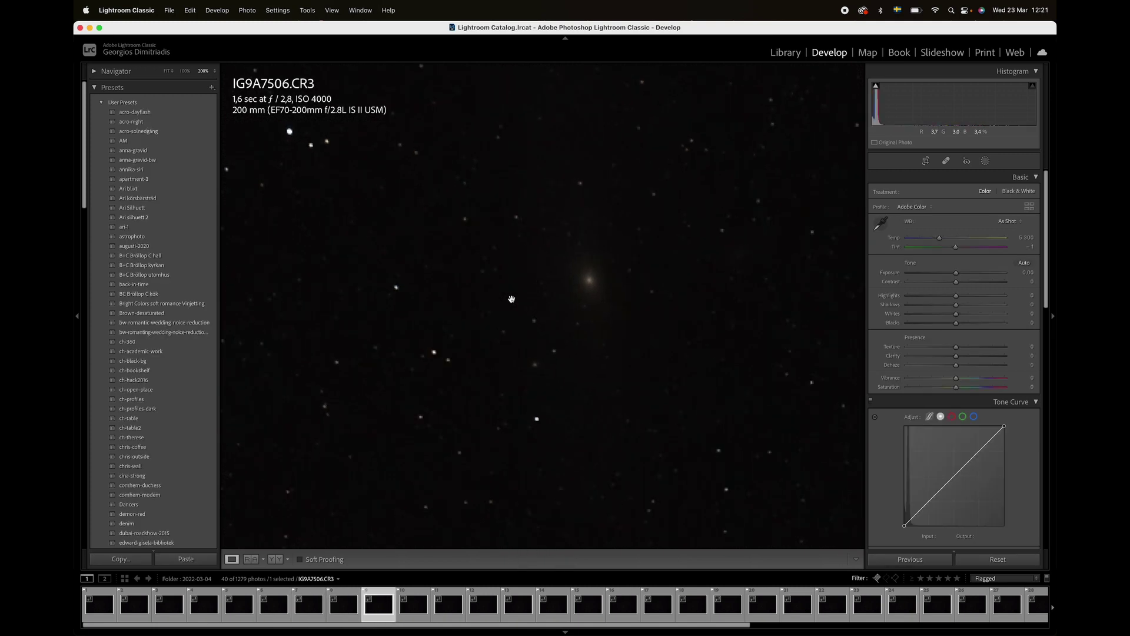
{"action": "key", "text": "Right"}
{"action": "key", "text": "Right"}
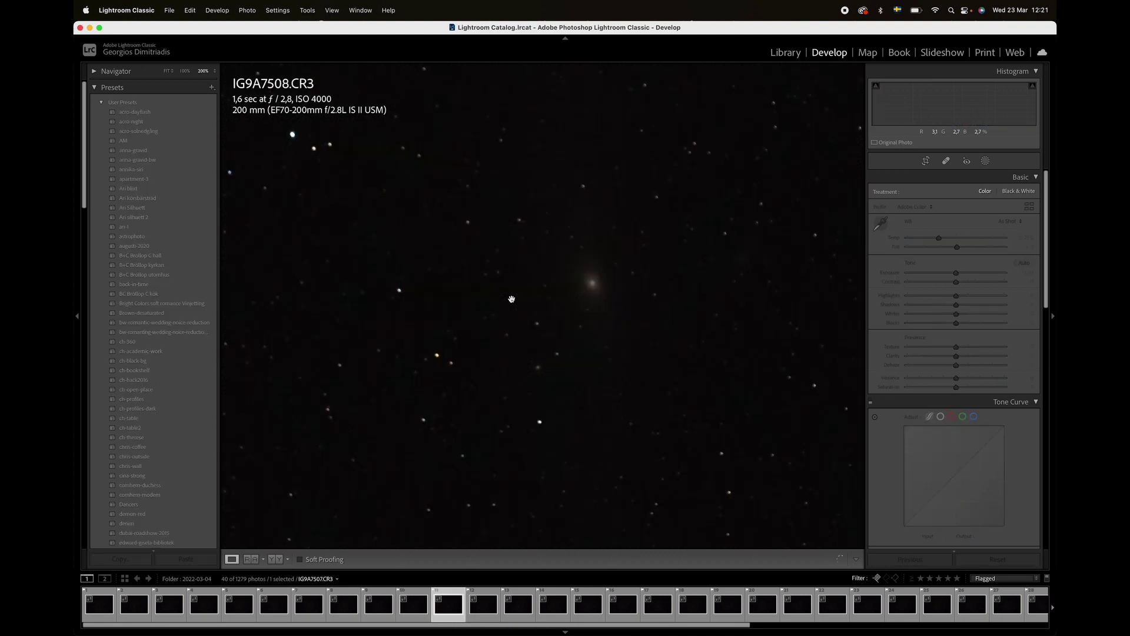
{"action": "key", "text": "Right"}
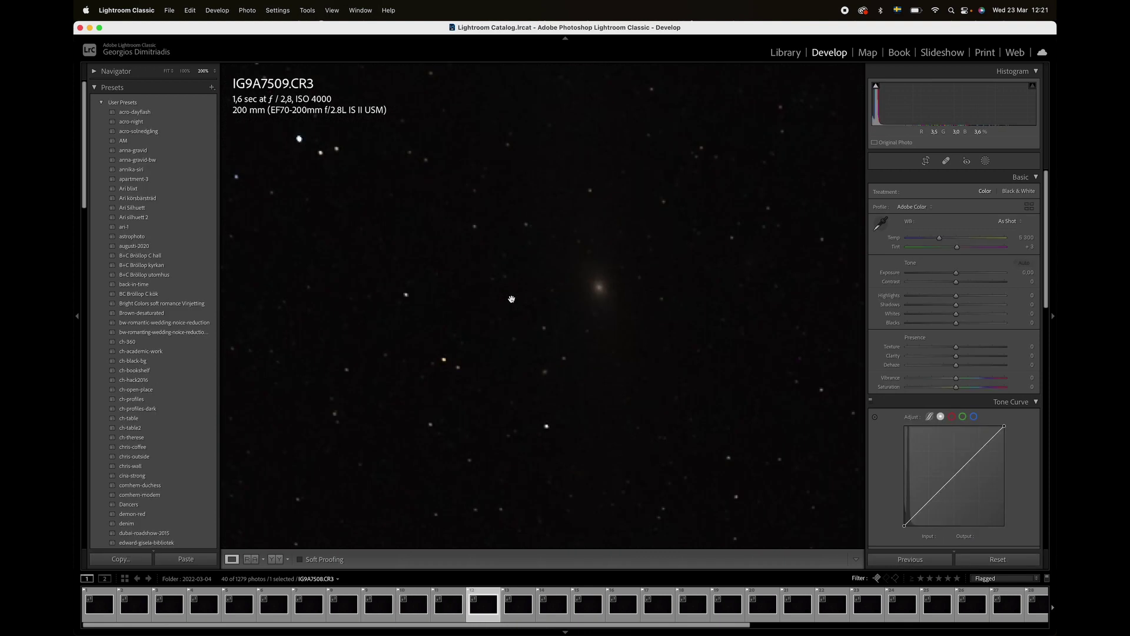
{"action": "key", "text": "Right"}
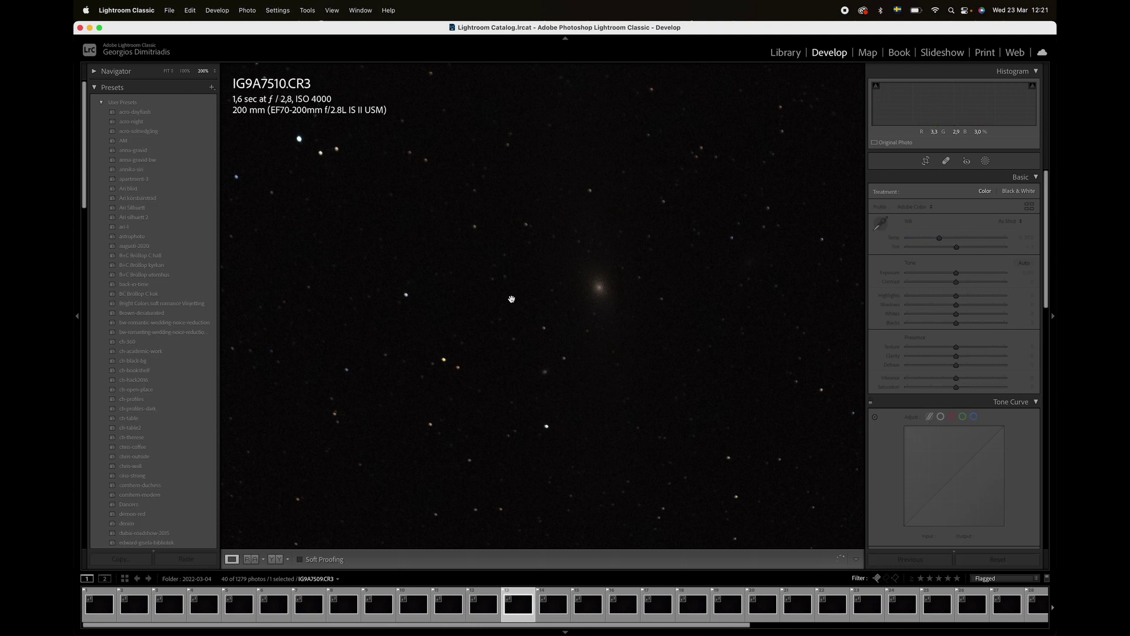
{"action": "key", "text": "Right"}
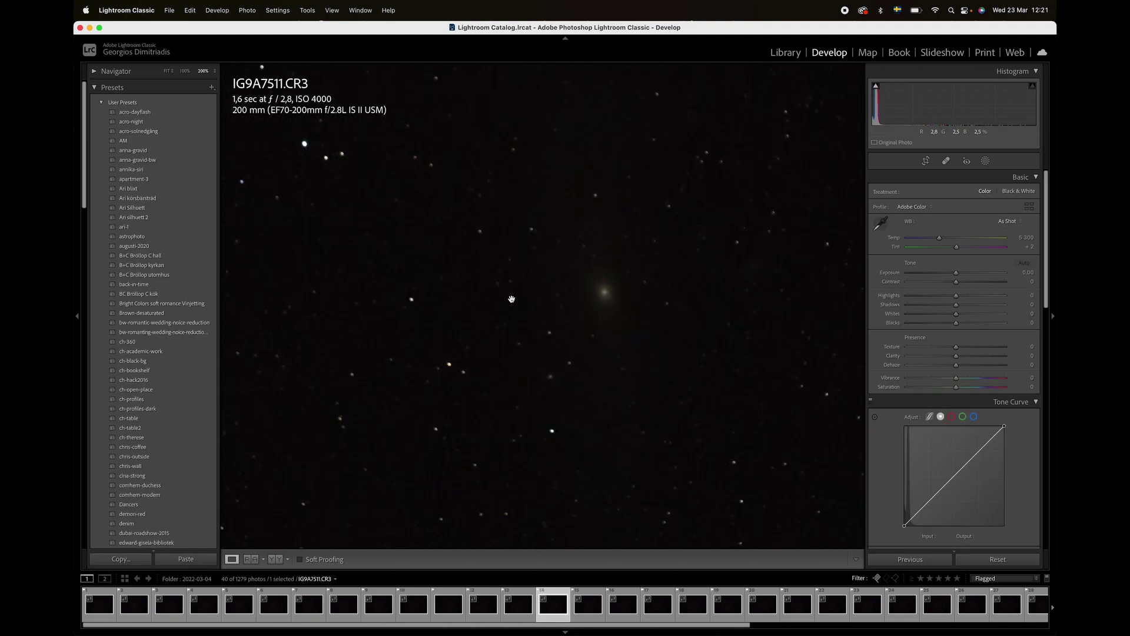
{"action": "key", "text": "Right"}
{"action": "key", "text": "Right"}
{"action": "key", "text": "Right"}
{"action": "key", "text": "Right"}
{"action": "key", "text": "Right"}
{"action": "key", "text": "Right"}
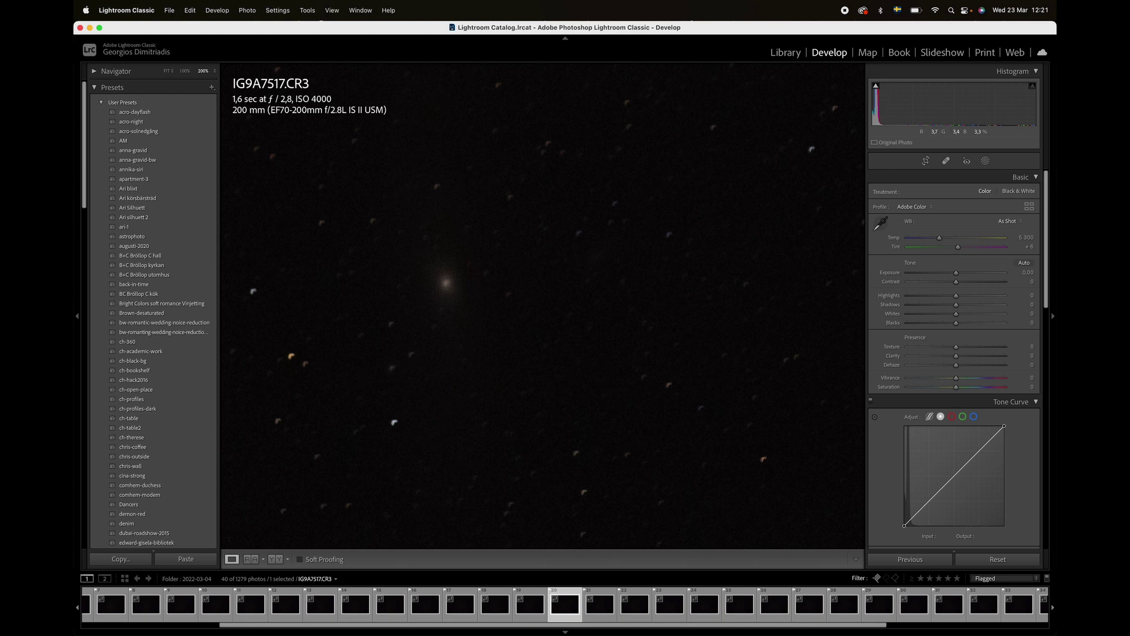
Remove the flags from frames IG9A7517 and IG9A7518, and go back to check frame IG9A7516.
{"action": "key", "text": "u"}
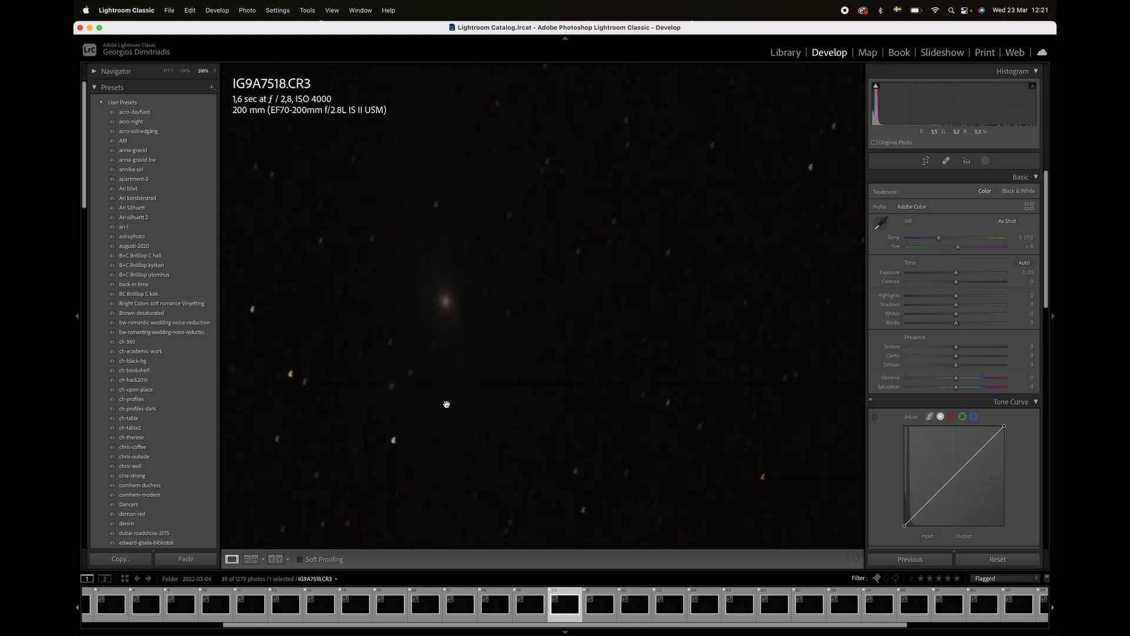
{"action": "key", "text": "u"}
{"action": "scroll", "coordinate": [494, 328], "scroll_direction": "left", "scroll_amount": 3}
{"action": "key", "text": "Left"}
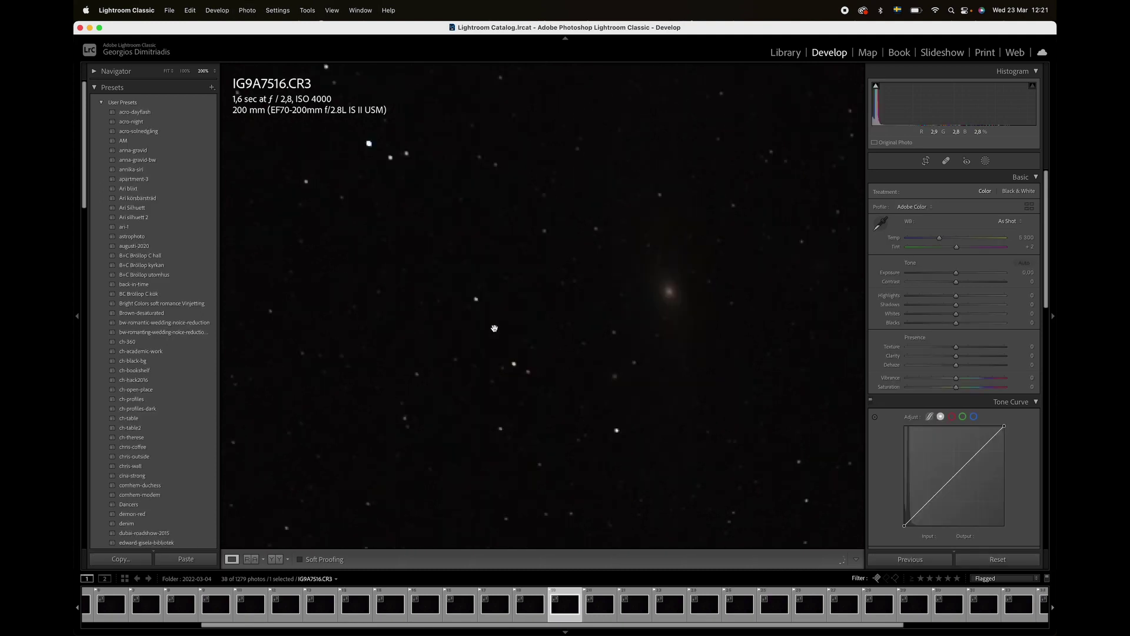
Remove the flags from frames IG9A7519 and IG9A7521 while checking the star shapes up to frame IG9A7523.
{"action": "key", "text": "Right"}
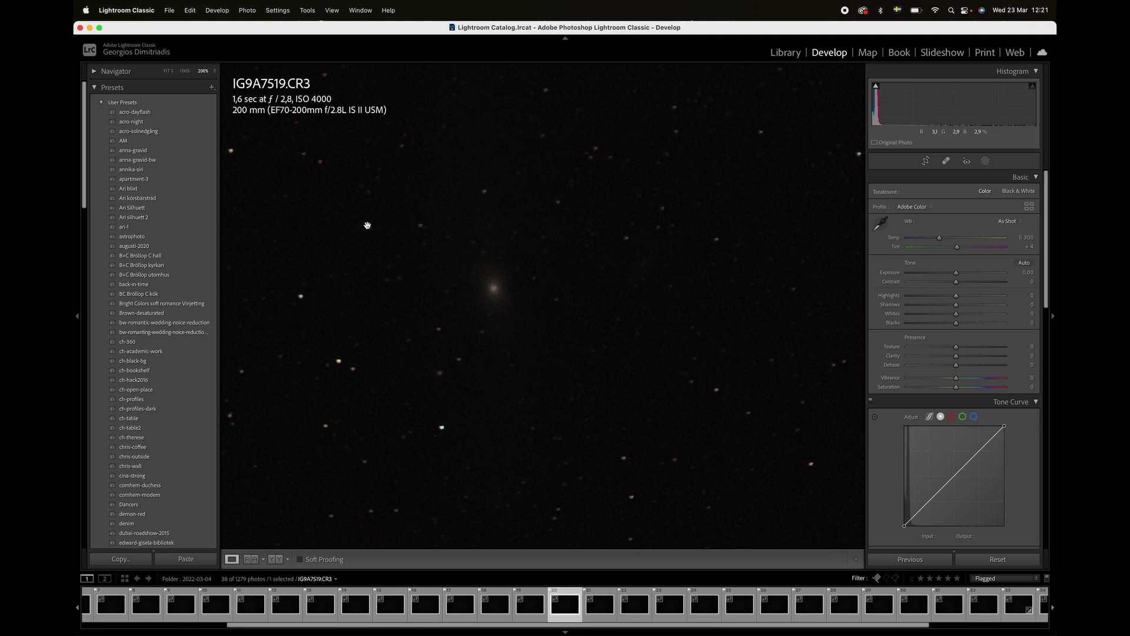
{"action": "key", "text": "u"}
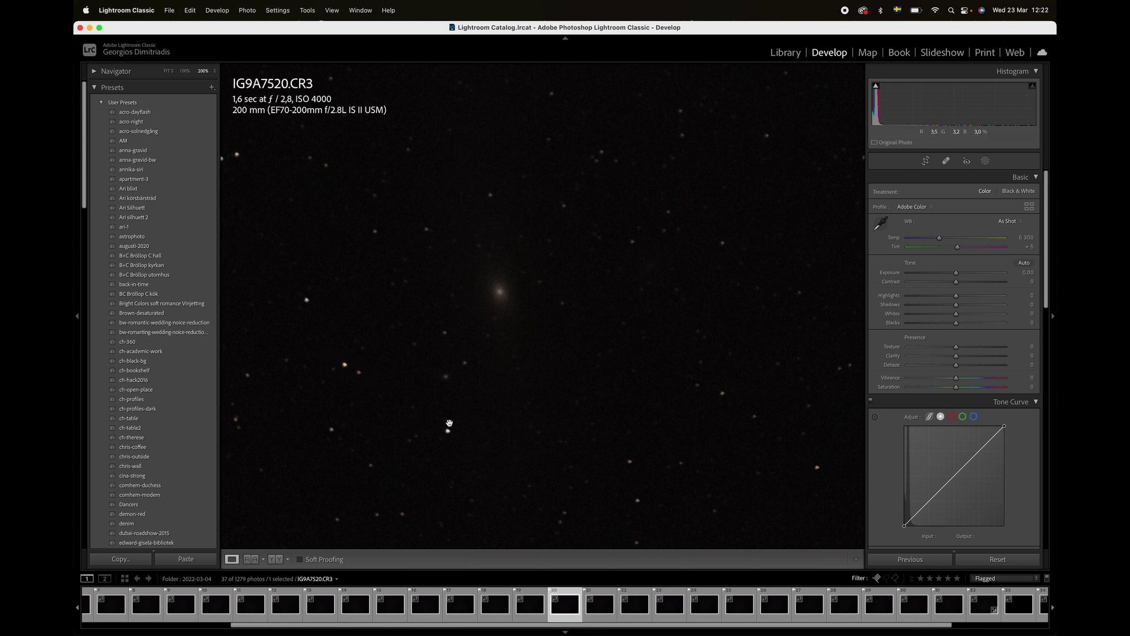
{"action": "key", "text": "Right"}
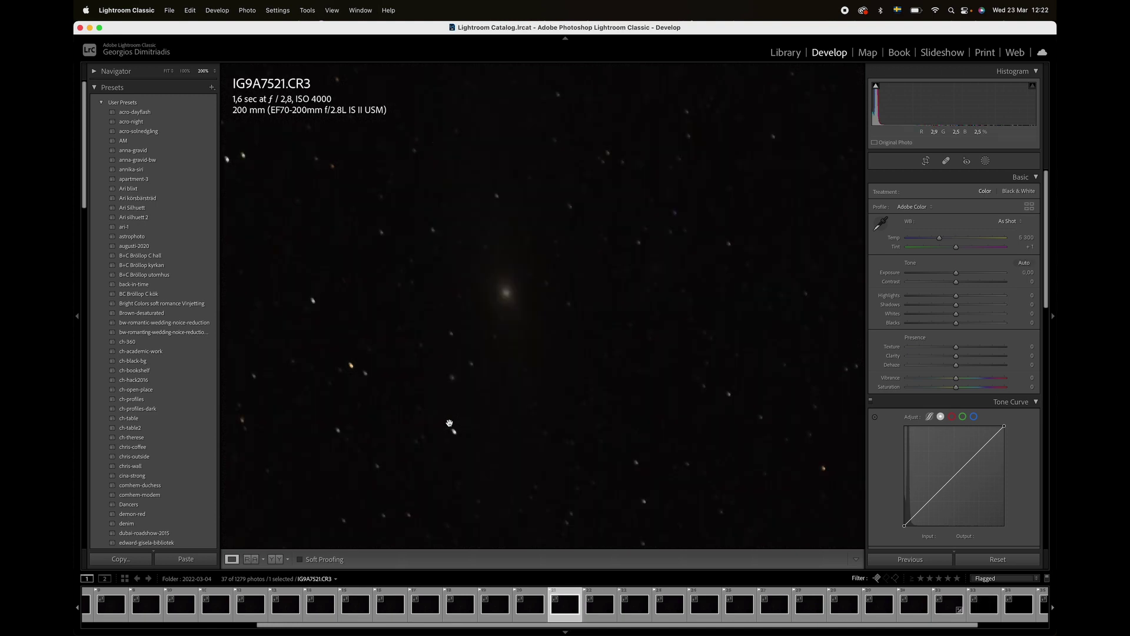
{"action": "key", "text": "Right"}
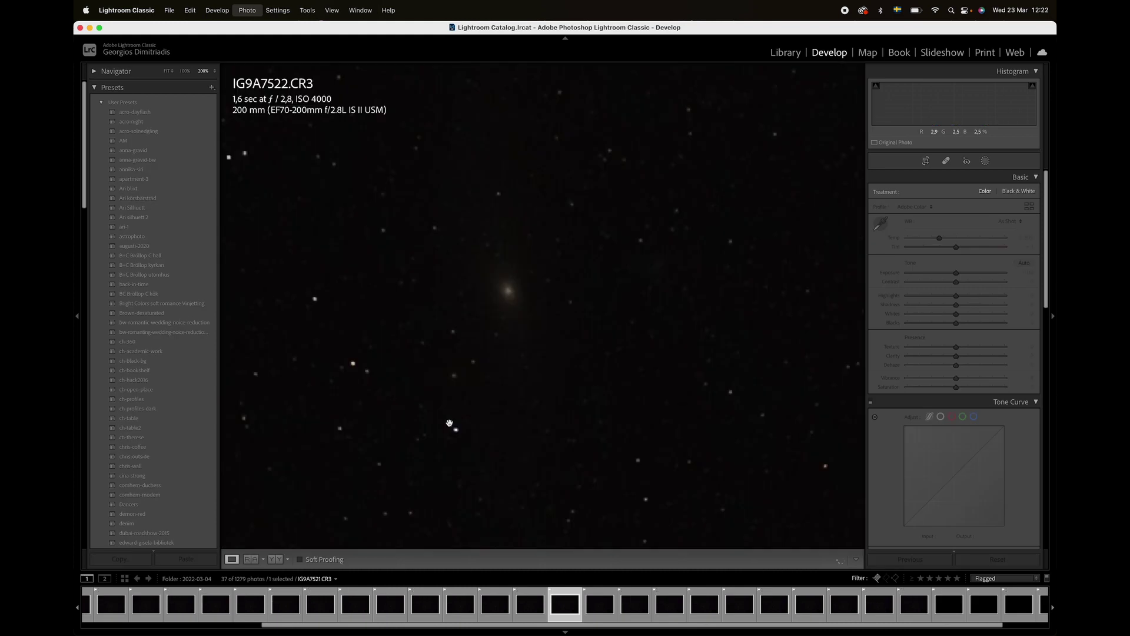
{"action": "key", "text": "Right"}
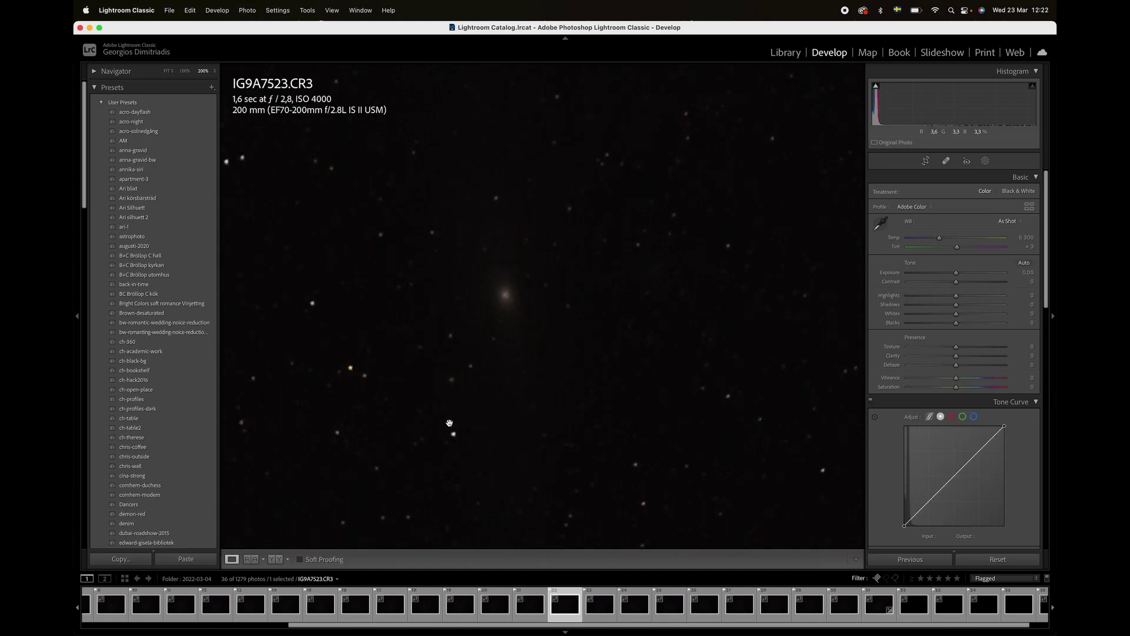
Remove the flags from frames IG9A7524, IG9A7526, IG9A7528 and IG9A7529 while checking the star shapes in the remaining galaxy frames.
{"action": "key", "text": "Right"}
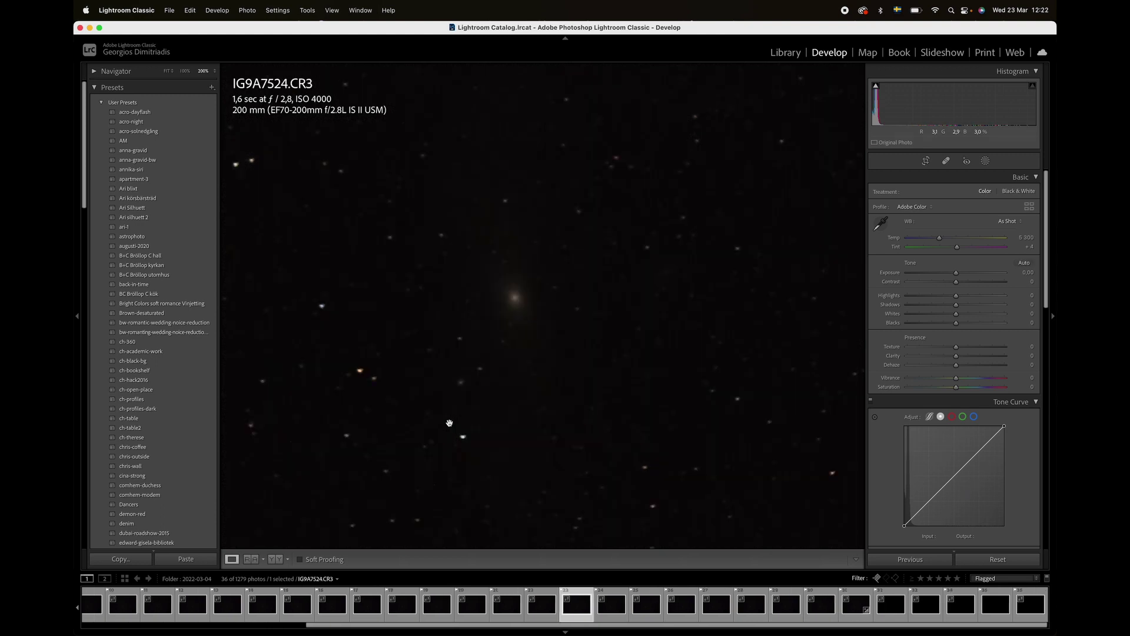
{"action": "key", "text": "Right"}
{"action": "key", "text": "Right"}
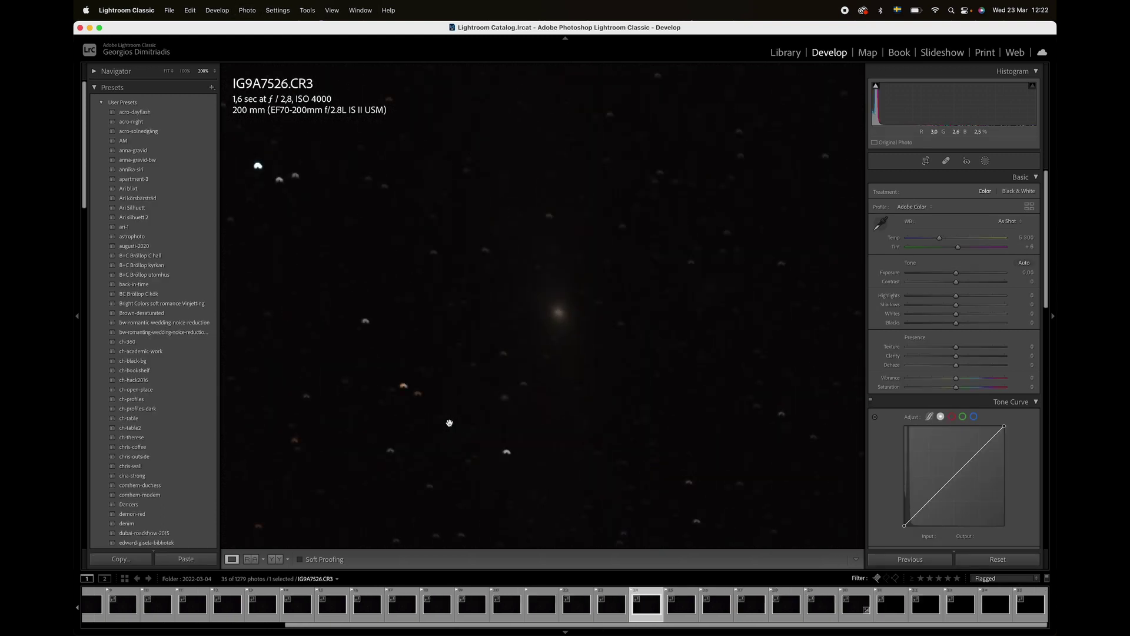
{"action": "key", "text": "Right"}
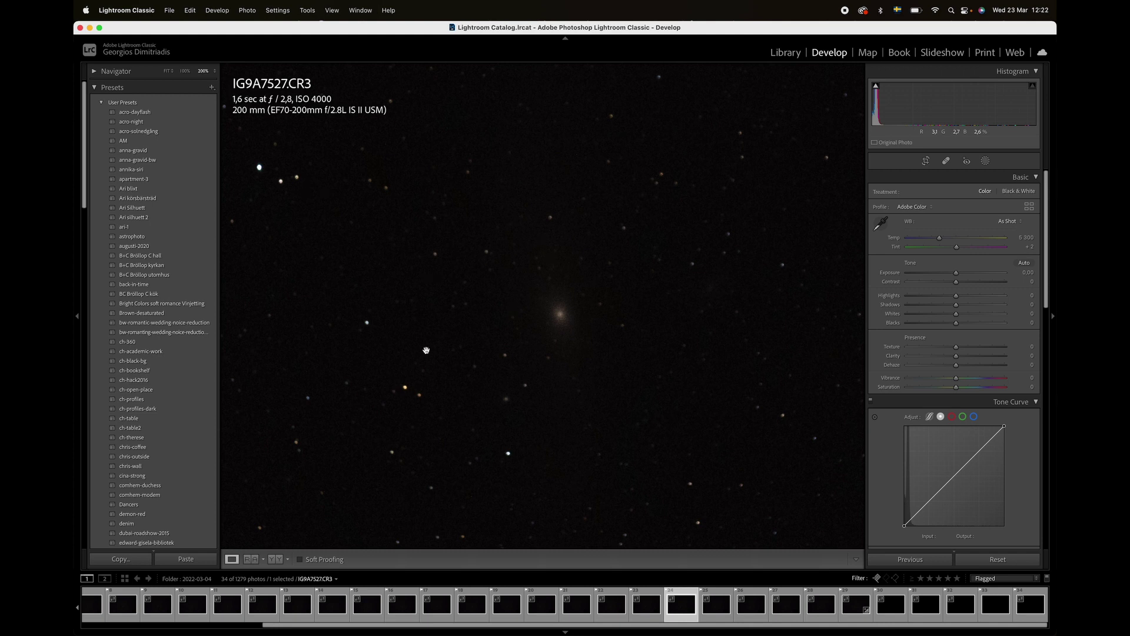
{"action": "key", "text": "Right"}
{"action": "key", "text": "u"}
{"action": "key", "text": "u"}
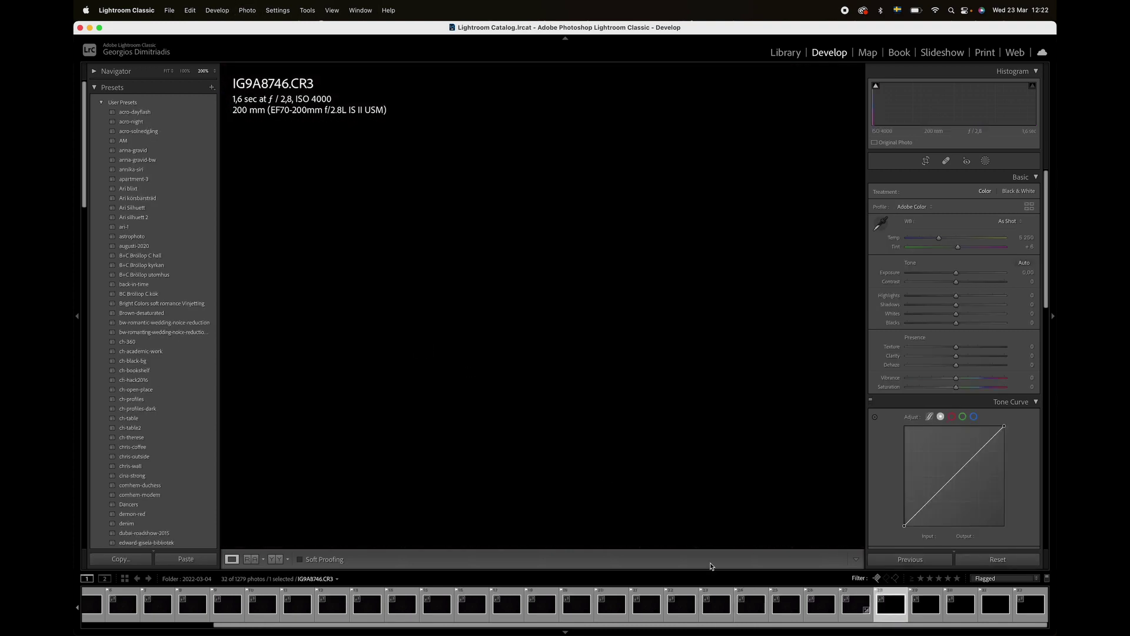
Check the dark frames up to IG9A8750, select all flagged photos, and set the export subfolder to andromeda-test.
{"action": "left_click", "coordinate": [924, 608]}
{"action": "left_click", "coordinate": [967, 613]}
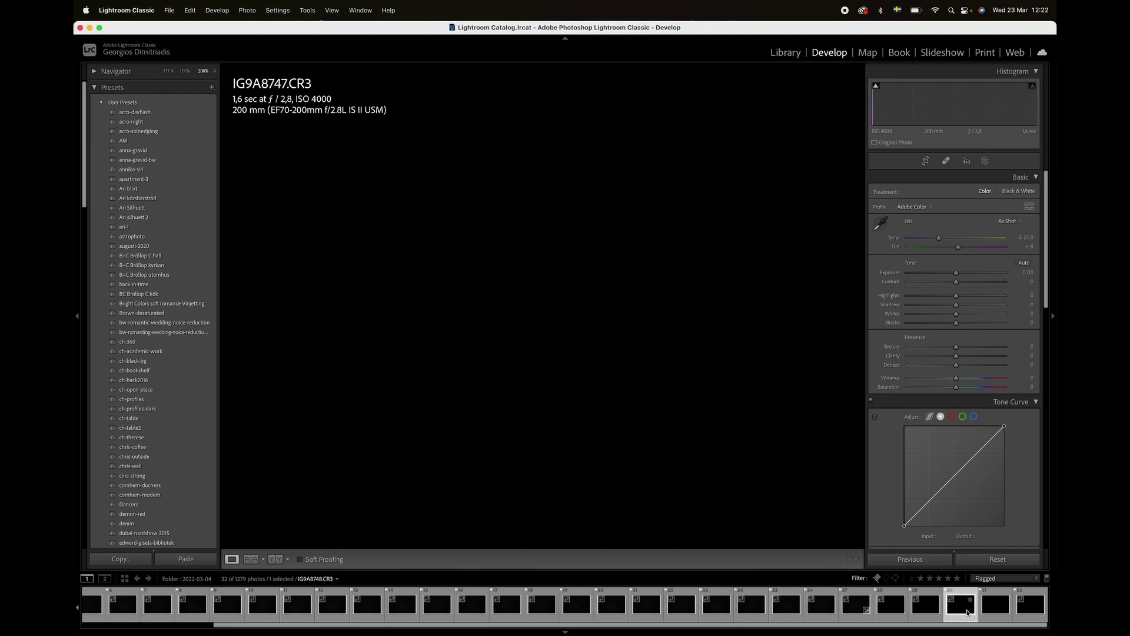
{"action": "left_click", "coordinate": [995, 610]}
{"action": "left_click", "coordinate": [1022, 614]}
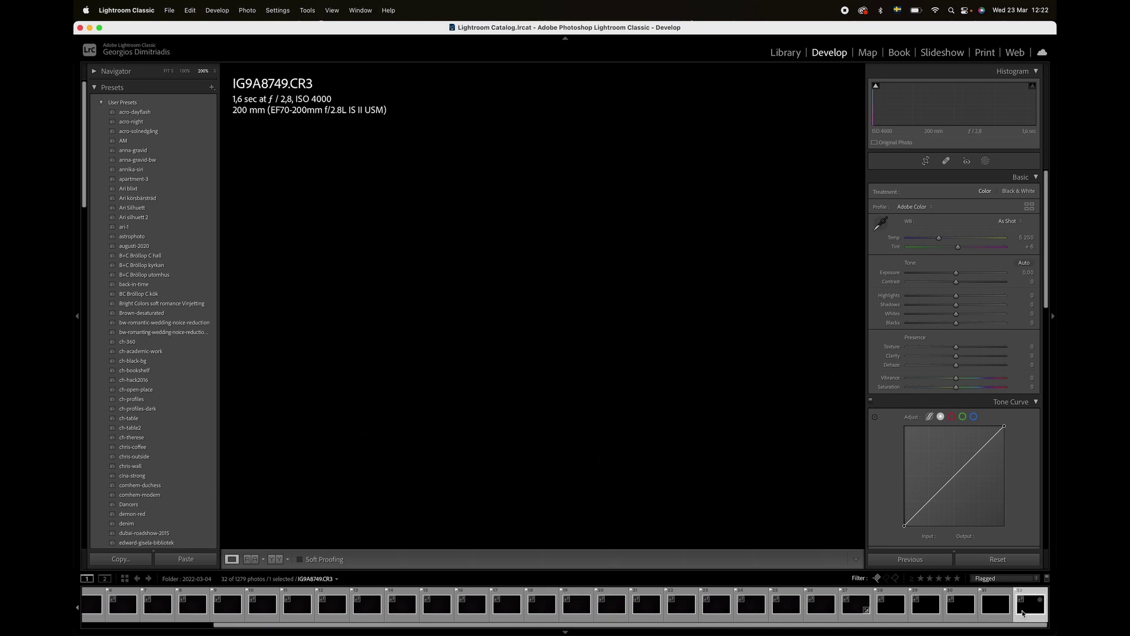
{"action": "key", "text": "super+a"}
{"action": "key", "text": "super+shift+e"}
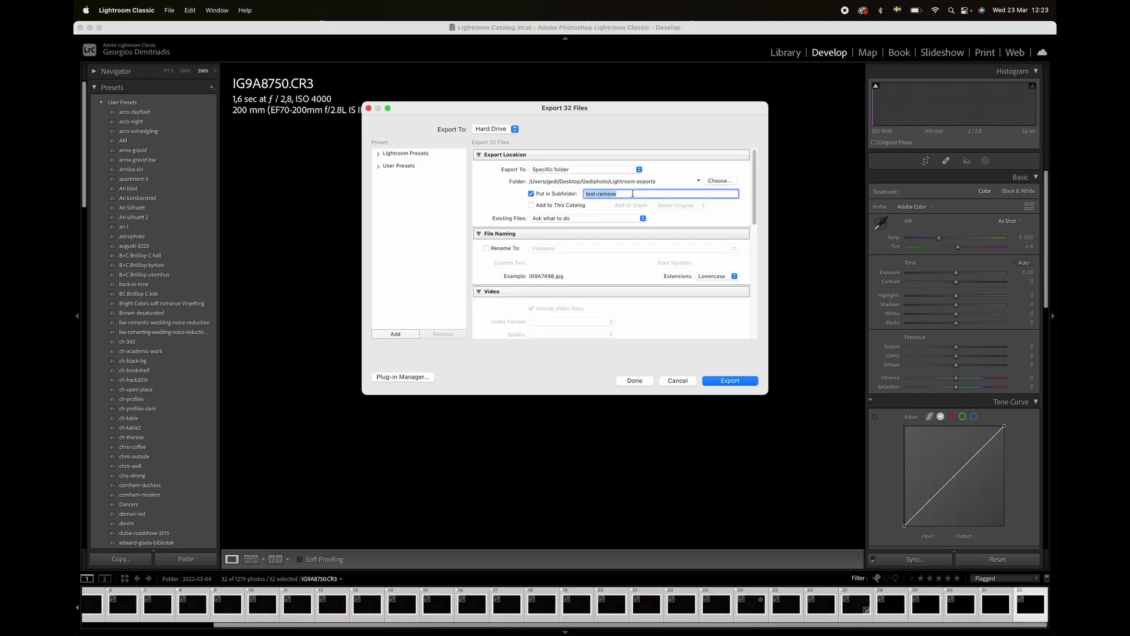
{"action": "type", "text": "andromeda-test"}
Set the export image format to TIFF and export the selected photos.
{"action": "scroll", "coordinate": [584, 252], "scroll_direction": "down", "scroll_amount": 5}
{"action": "left_click", "coordinate": [592, 233]}
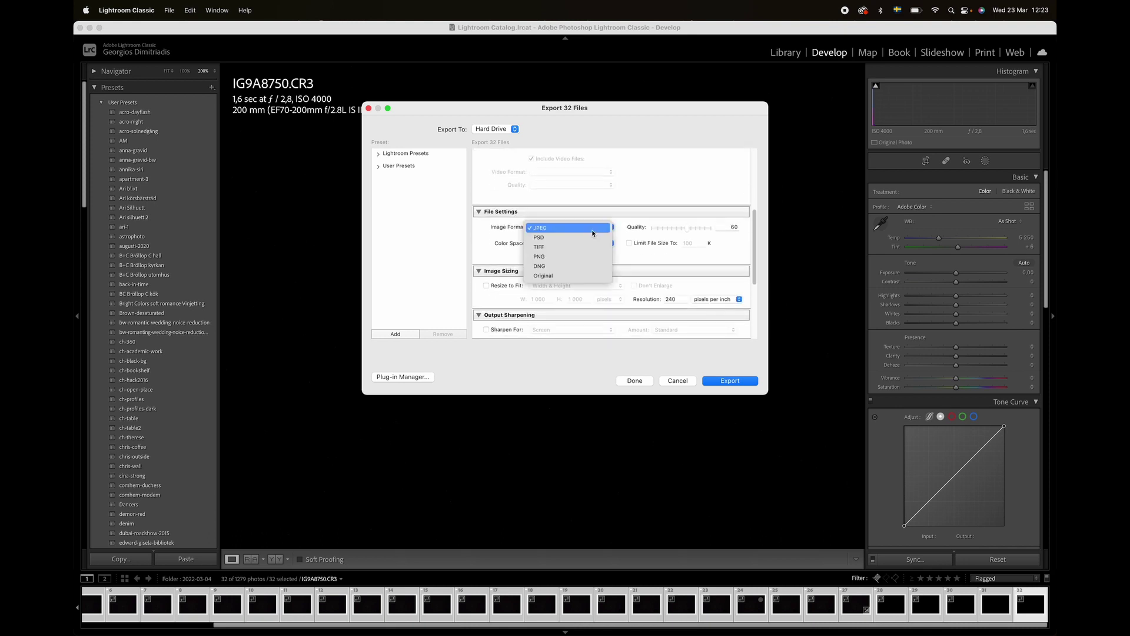
{"action": "left_click", "coordinate": [565, 257]}
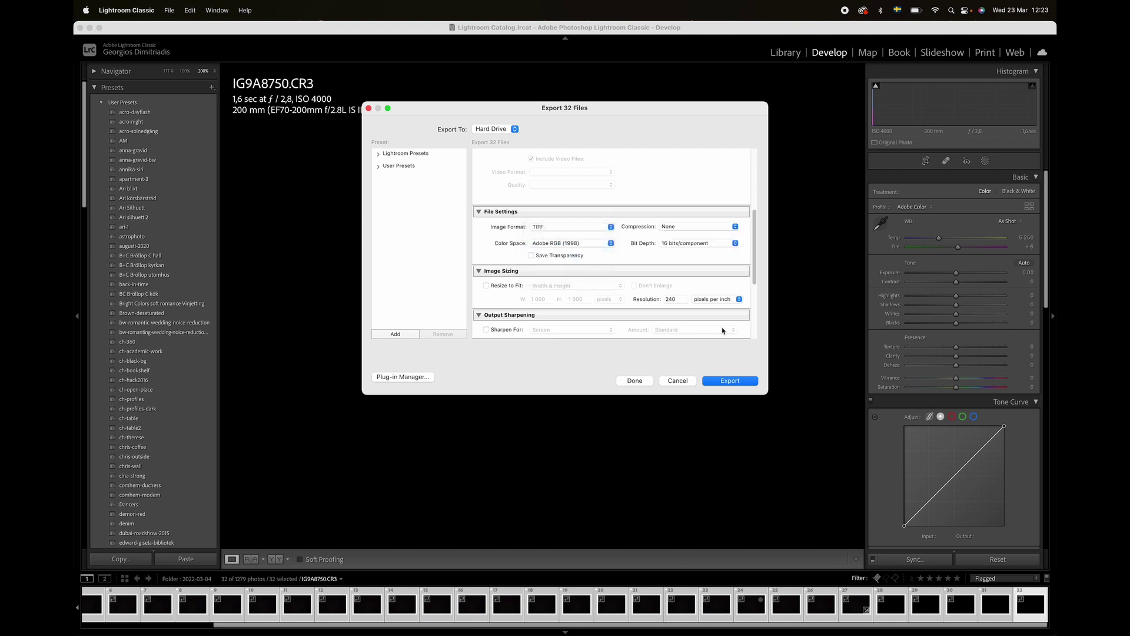
{"action": "left_click", "coordinate": [728, 381]}
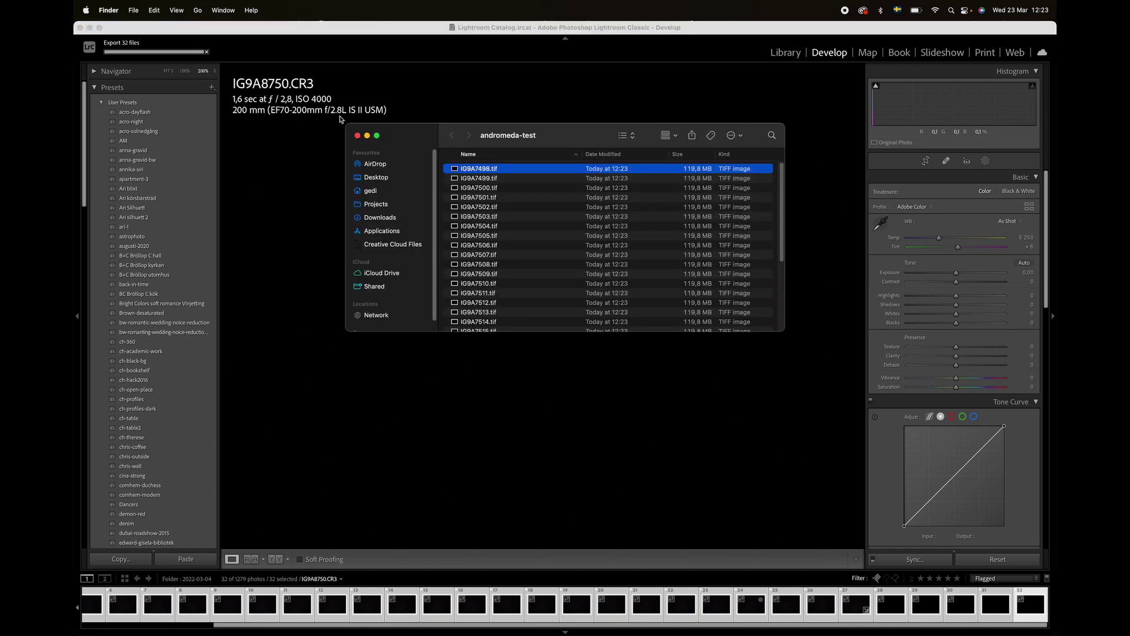
Look through the exported files in the andromeda-test folder and preview IG9A7501.tif and IG9A7502.tif.
{"action": "left_click_drag", "start_coordinate": [561, 133], "coordinate": [527, 158]}
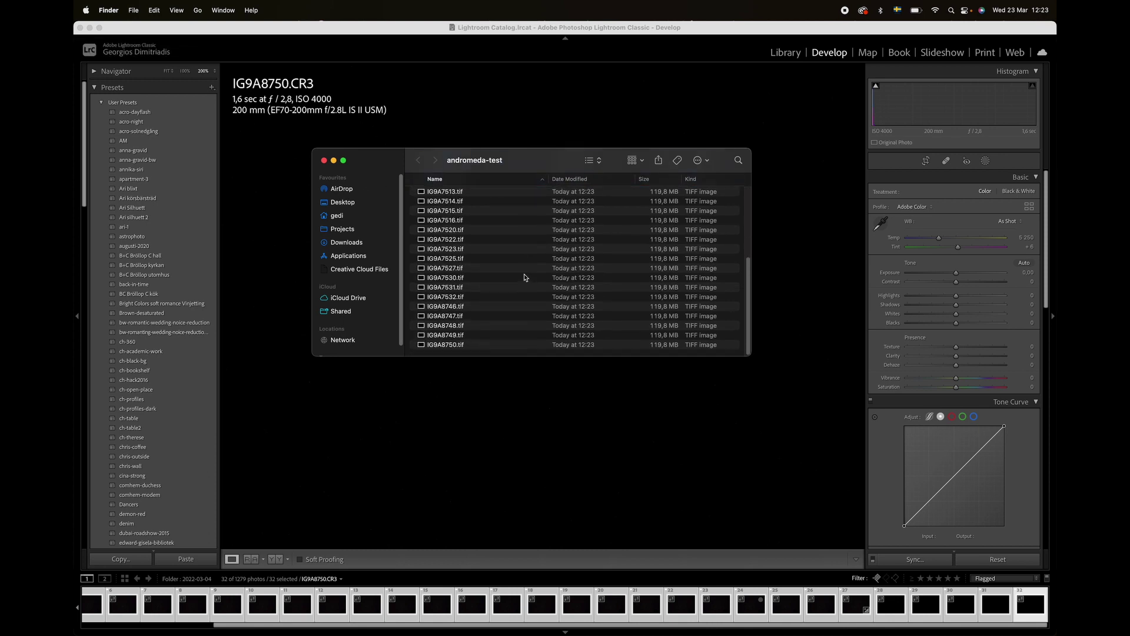
{"action": "left_click", "coordinate": [470, 223]}
{"action": "key", "text": "space"}
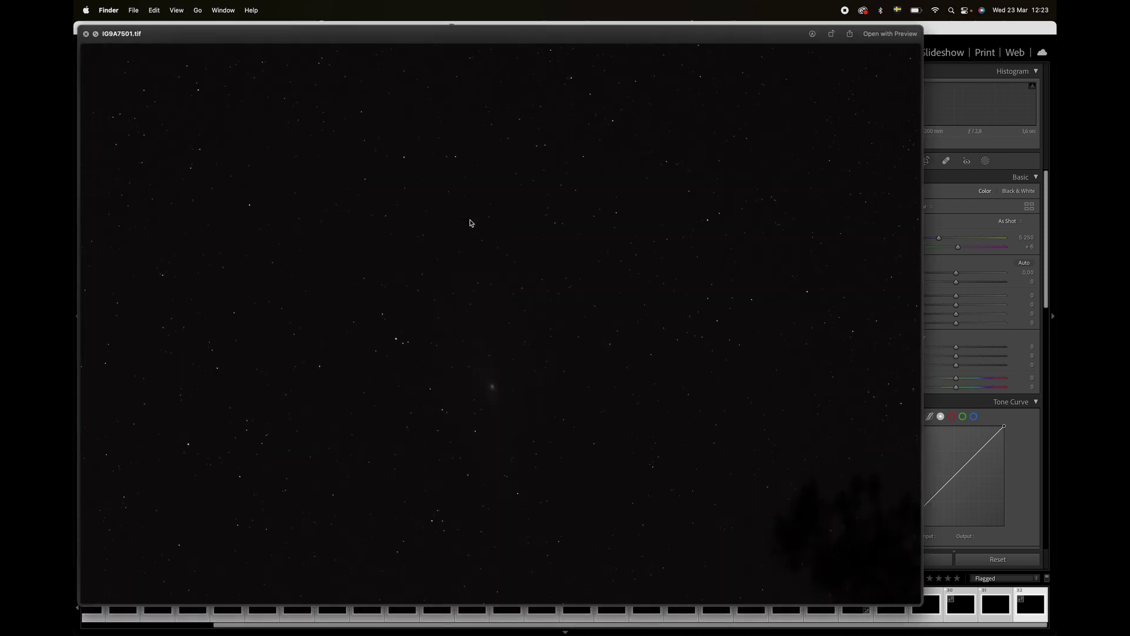
{"action": "key", "text": "Down"}
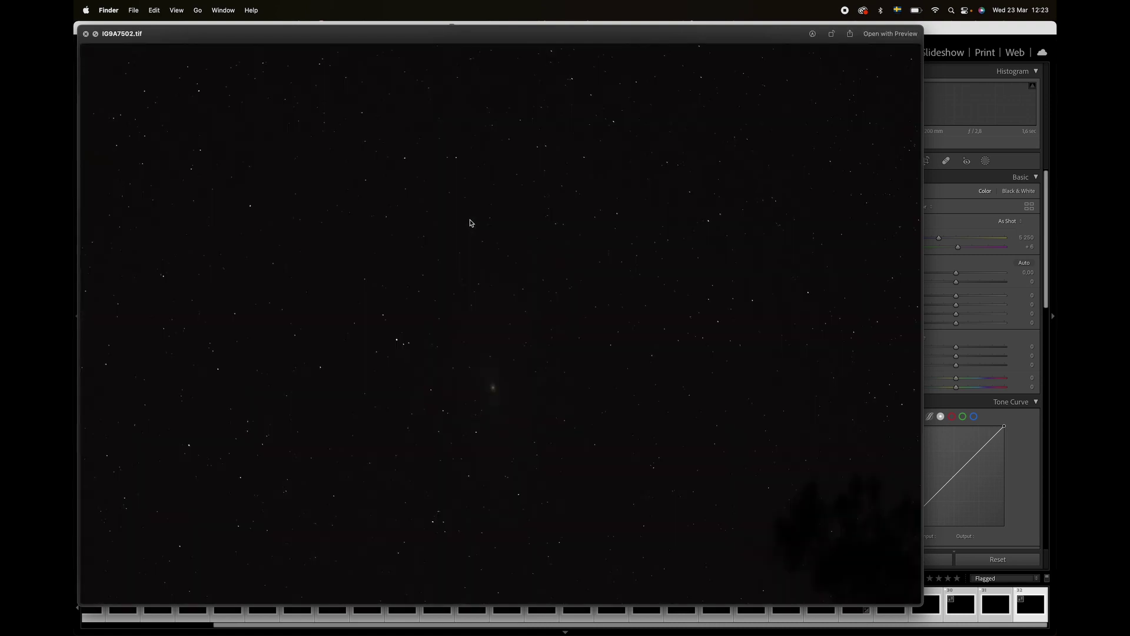
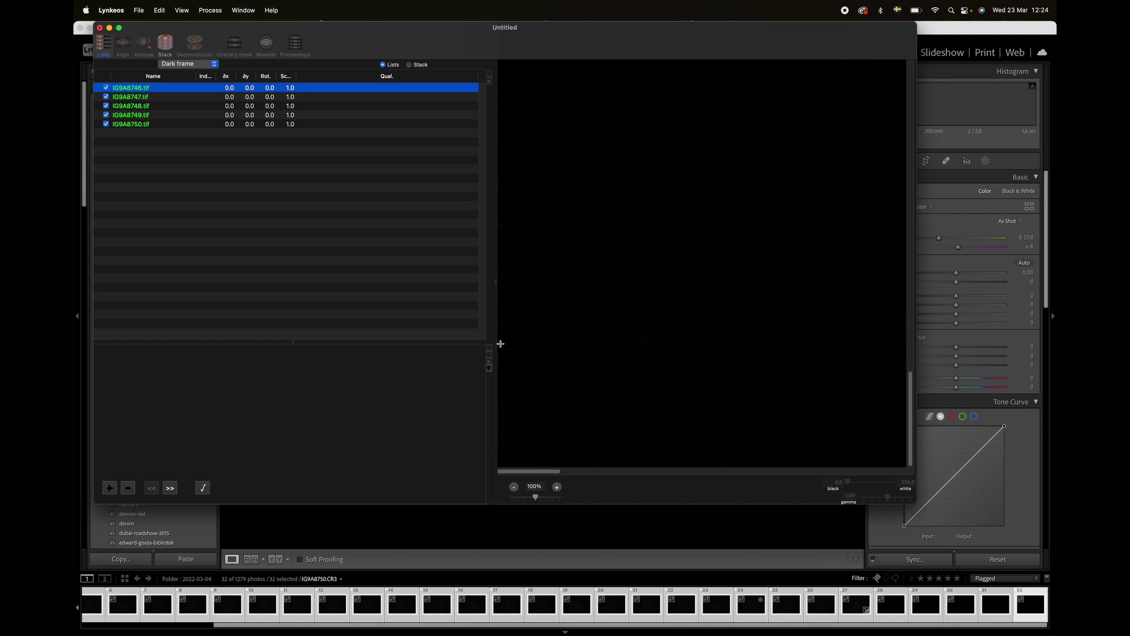
Narrow the file list pane in Lynkeos and stack the dark frames IG9A8746 through IG9A8750 in Standard mode.
{"action": "left_click_drag", "start_coordinate": [497, 342], "coordinate": [424, 338]}
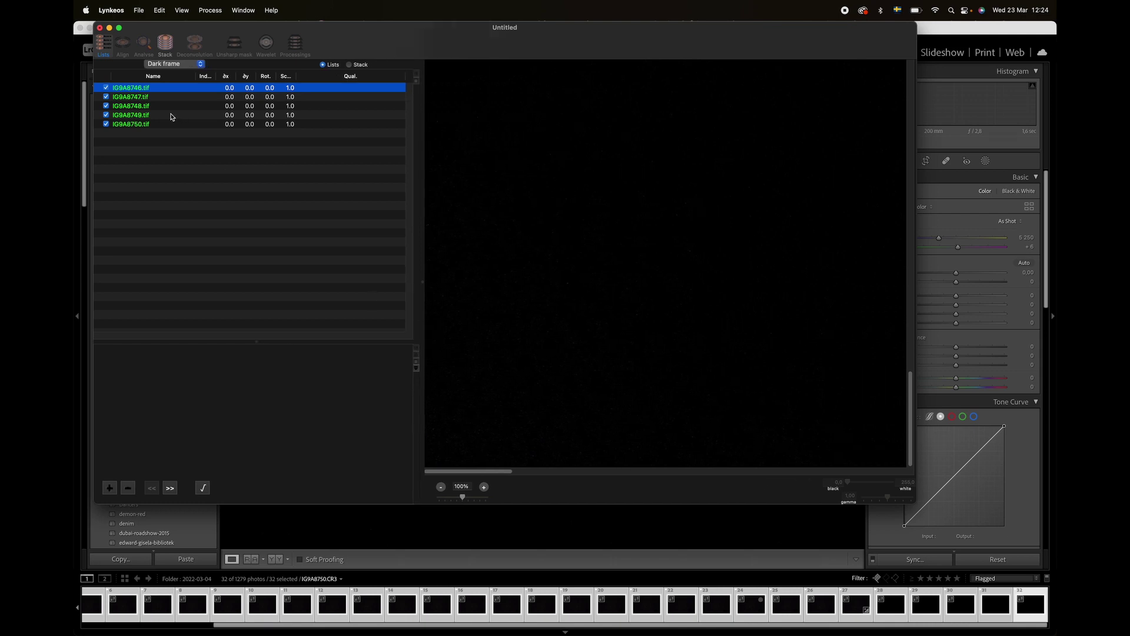
{"action": "left_click", "coordinate": [166, 49]}
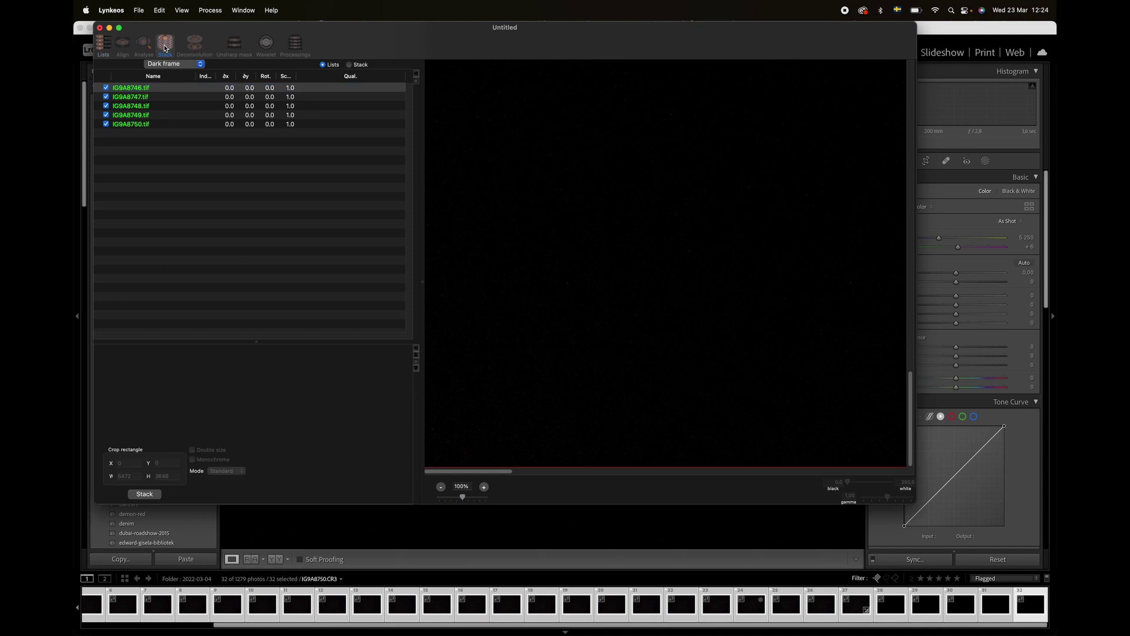
{"action": "left_click", "coordinate": [145, 495]}
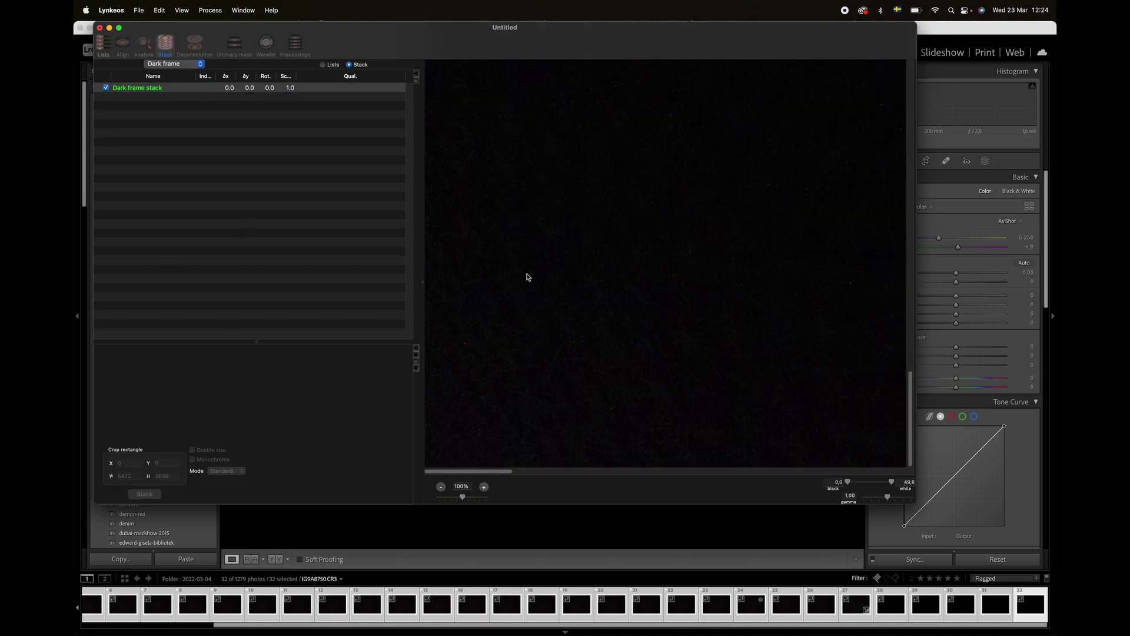
Examine the noise across different areas of the stacked dark frame.
{"action": "scroll", "coordinate": [601, 328], "scroll_direction": "right", "scroll_amount": 3}
{"action": "scroll", "coordinate": [601, 328], "scroll_direction": "up", "scroll_amount": 5}
{"action": "scroll", "coordinate": [601, 328], "scroll_direction": "left", "scroll_amount": 2}
{"action": "scroll", "coordinate": [601, 328], "scroll_direction": "left", "scroll_amount": 1}
{"action": "scroll", "coordinate": [601, 328], "scroll_direction": "up", "scroll_amount": 2}
{"action": "scroll", "coordinate": [601, 328], "scroll_direction": "down", "scroll_amount": 8}
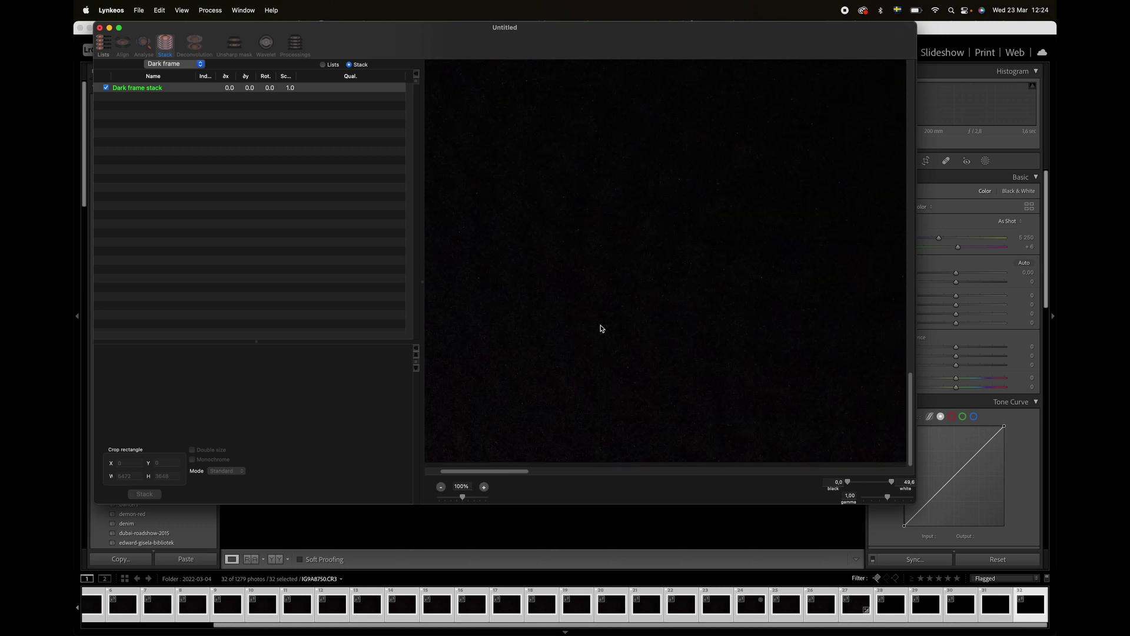
{"action": "scroll", "coordinate": [601, 327], "scroll_direction": "right", "scroll_amount": 3}
{"action": "scroll", "coordinate": [601, 328], "scroll_direction": "up", "scroll_amount": 8}
{"action": "scroll", "coordinate": [601, 327], "scroll_direction": "up", "scroll_amount": 2}
{"action": "scroll", "coordinate": [601, 328], "scroll_direction": "right", "scroll_amount": 1}
{"action": "scroll", "coordinate": [545, 216], "scroll_direction": "up", "scroll_amount": 3}
{"action": "scroll", "coordinate": [545, 216], "scroll_direction": "right", "scroll_amount": 1}
Switch the list to Image and add the galaxy TIFFs IG9A7498 through IG9A7532 from the andromeda-test folder.
{"action": "left_click", "coordinate": [199, 66]}
{"action": "left_click", "coordinate": [184, 86]}
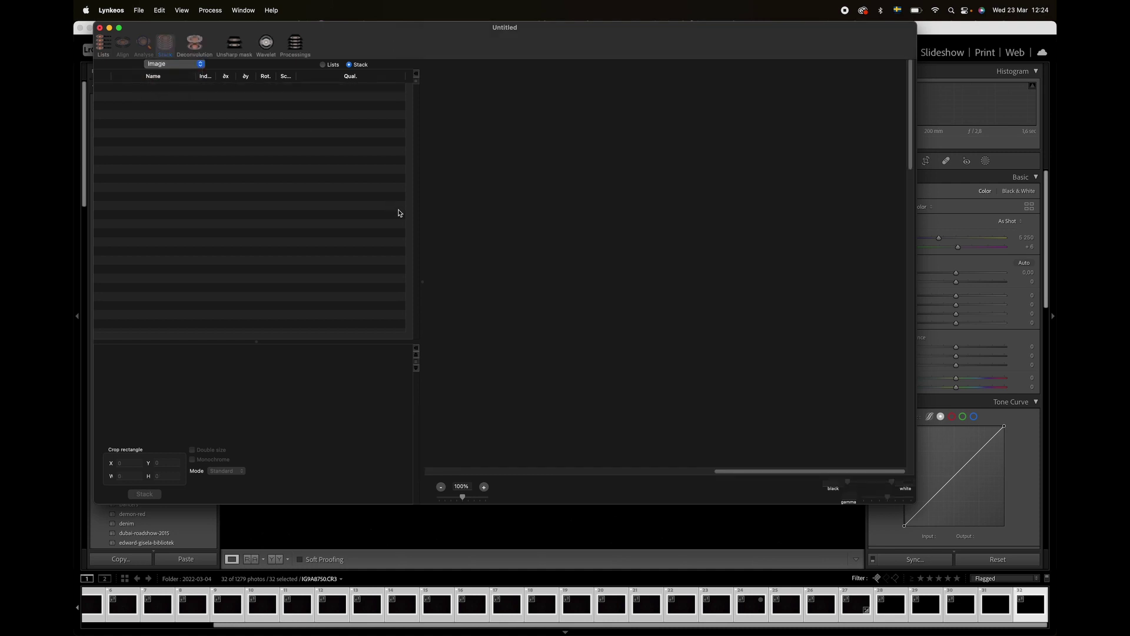
{"action": "key", "text": "super+Tab"}
{"action": "left_click", "coordinate": [453, 298]}
{"action": "scroll", "coordinate": [488, 215], "scroll_direction": "up", "scroll_amount": 5}
{"action": "left_click", "coordinate": [456, 198], "text": "shift"}
{"action": "left_click_drag", "start_coordinate": [457, 198], "coordinate": [236, 125]}
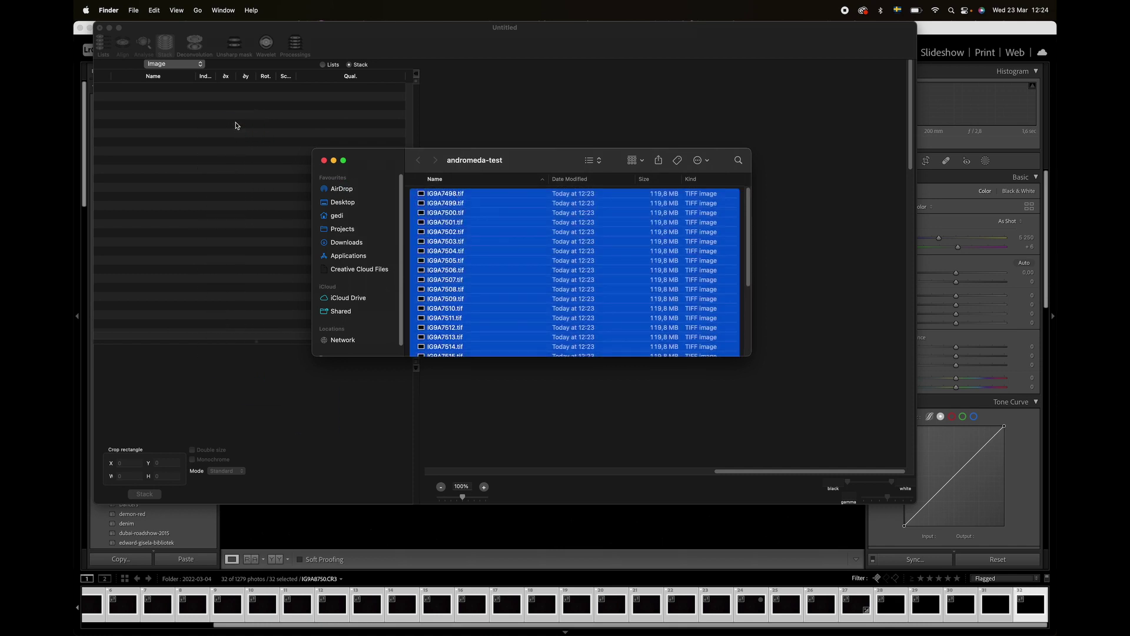
{"action": "left_click", "coordinate": [247, 218]}
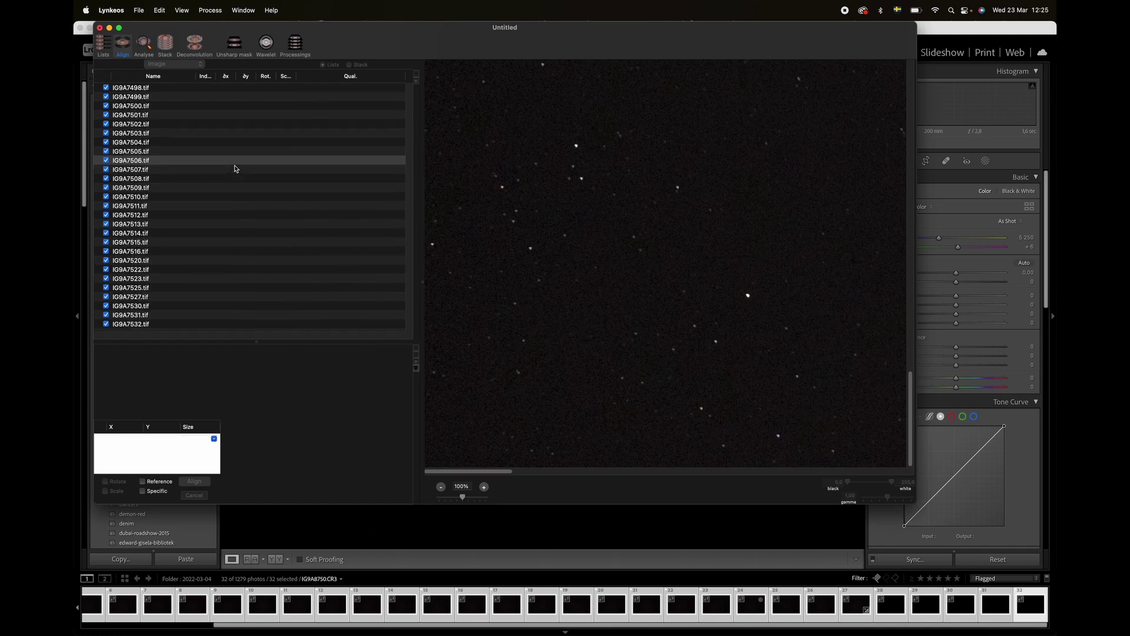
Using IG9A7498.tif as the reference, draw an alignment square of about 840 pixels around the galaxy.
{"action": "left_click", "coordinate": [161, 90]}
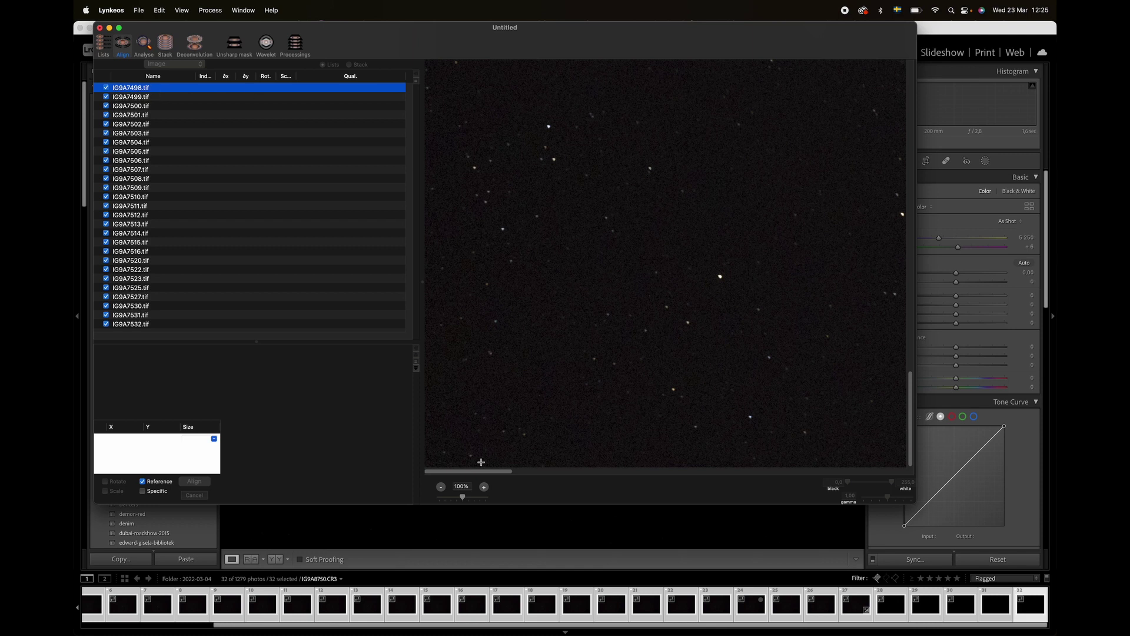
{"action": "left_click", "coordinate": [441, 486]}
{"action": "scroll", "coordinate": [689, 359], "scroll_direction": "right", "scroll_amount": 10}
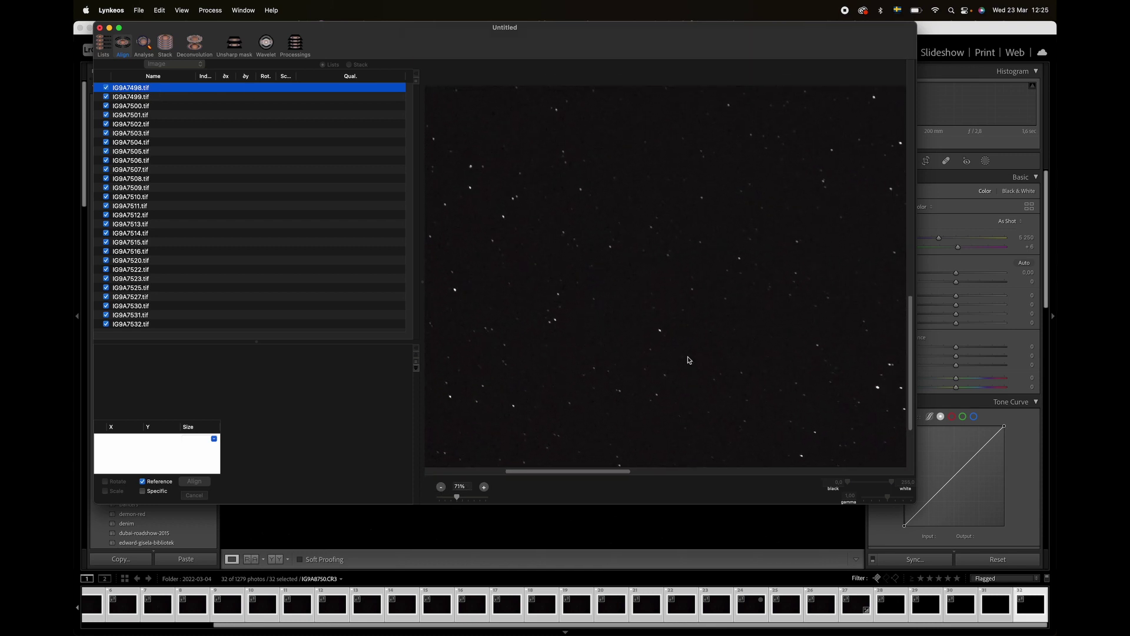
{"action": "scroll", "coordinate": [689, 360], "scroll_direction": "up", "scroll_amount": 5}
{"action": "scroll", "coordinate": [689, 360], "scroll_direction": "up", "scroll_amount": 6}
{"action": "scroll", "coordinate": [689, 359], "scroll_direction": "right", "scroll_amount": 3}
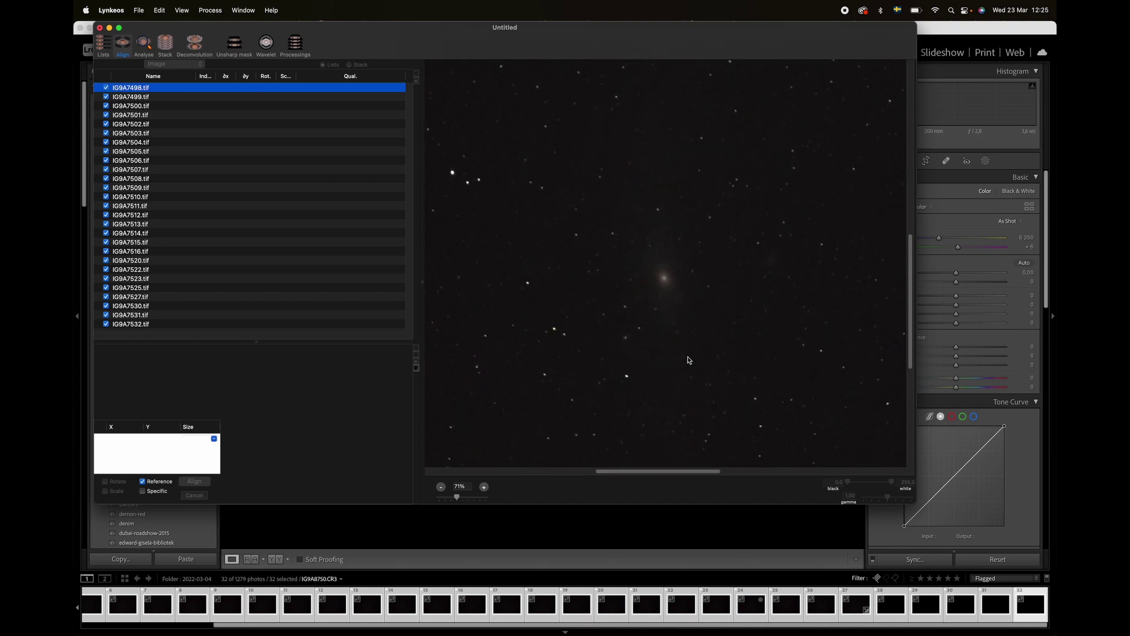
{"action": "scroll", "coordinate": [546, 373], "scroll_direction": "down", "scroll_amount": 2}
{"action": "scroll", "coordinate": [546, 373], "scroll_direction": "up", "scroll_amount": 1}
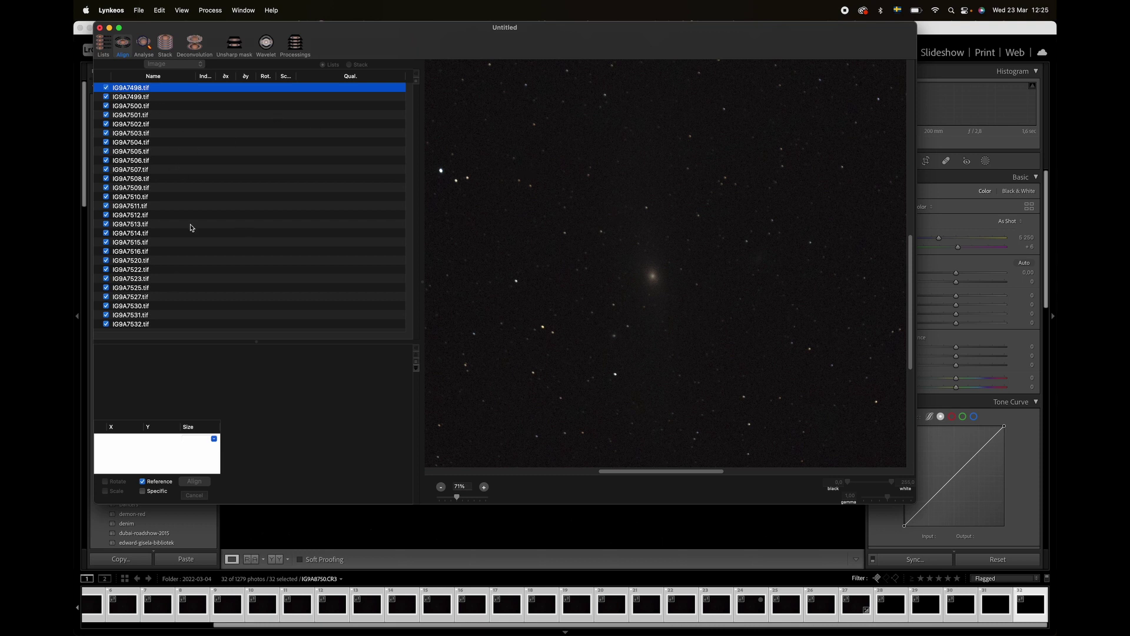
{"action": "scroll", "coordinate": [592, 299], "scroll_direction": "left", "scroll_amount": 2}
{"action": "left_click_drag", "start_coordinate": [534, 129], "coordinate": [813, 415]}
{"action": "left_click_drag", "start_coordinate": [740, 340], "coordinate": [736, 340]}
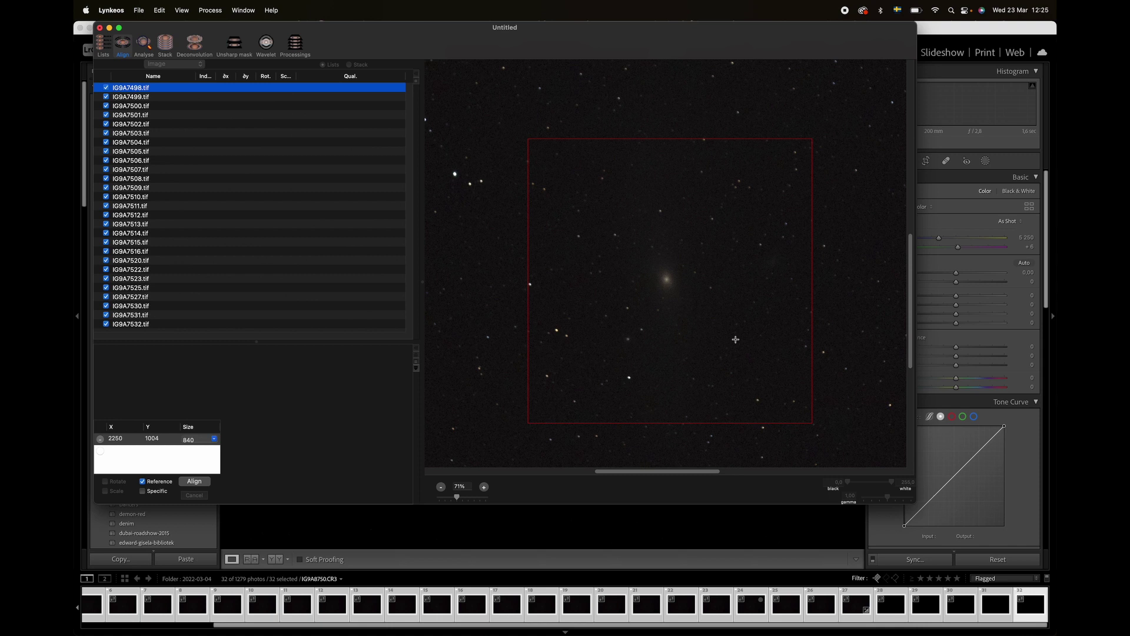
Check the galaxy's position inside the alignment square in frames IG9A7499, IG9A7500, IG9A7501 and IG9A7523, and return to IG9A7498.
{"action": "left_click", "coordinate": [149, 98]}
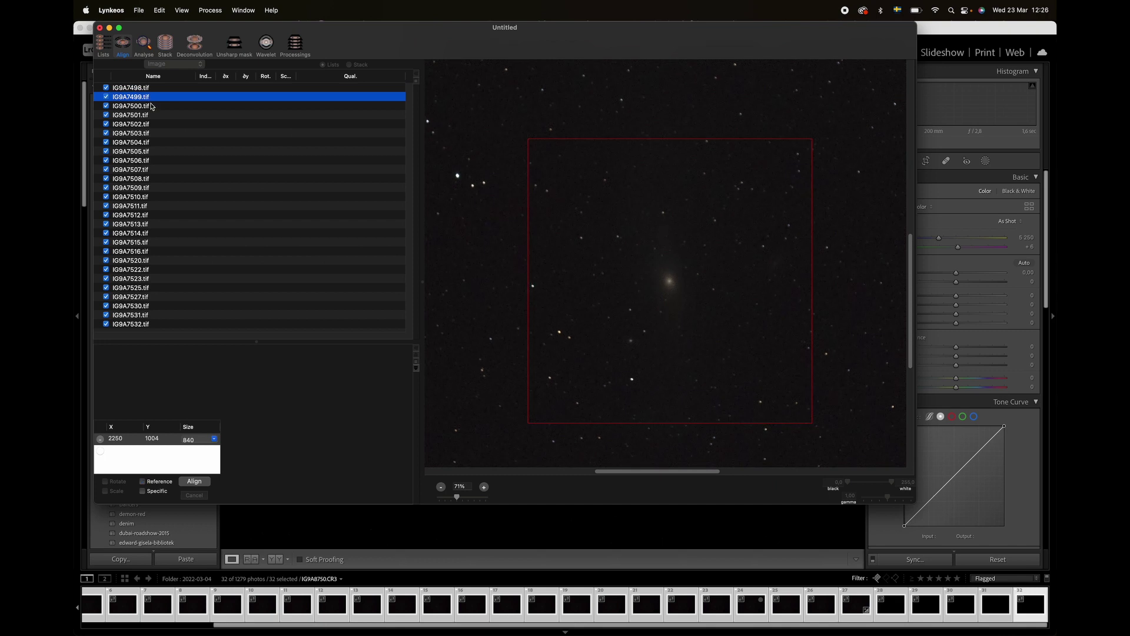
{"action": "left_click", "coordinate": [152, 107]}
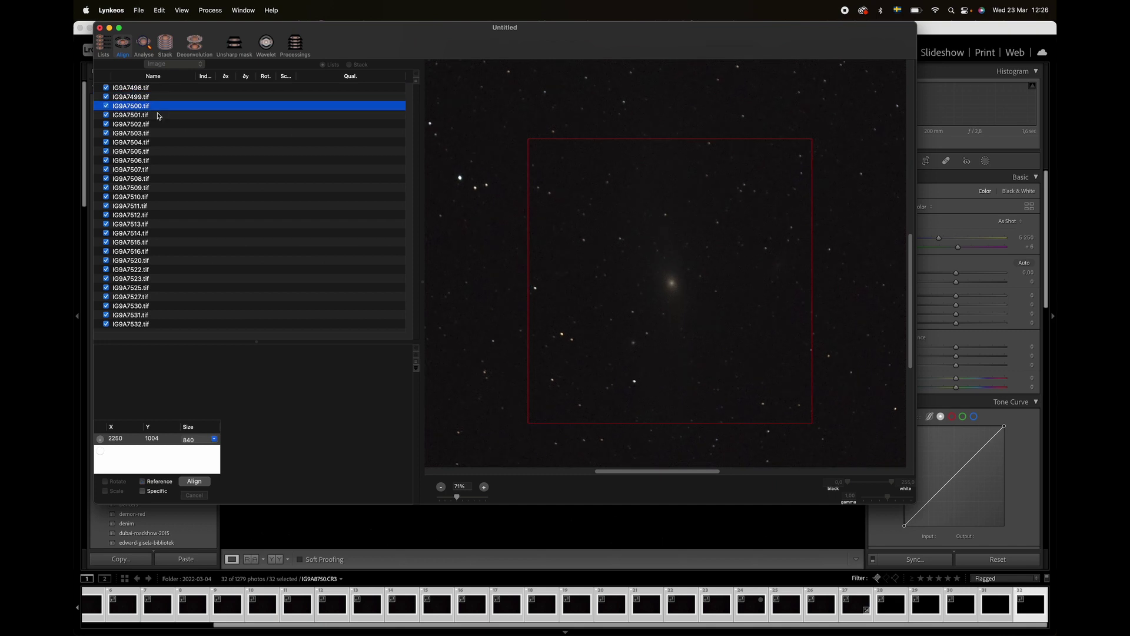
{"action": "left_click", "coordinate": [159, 116]}
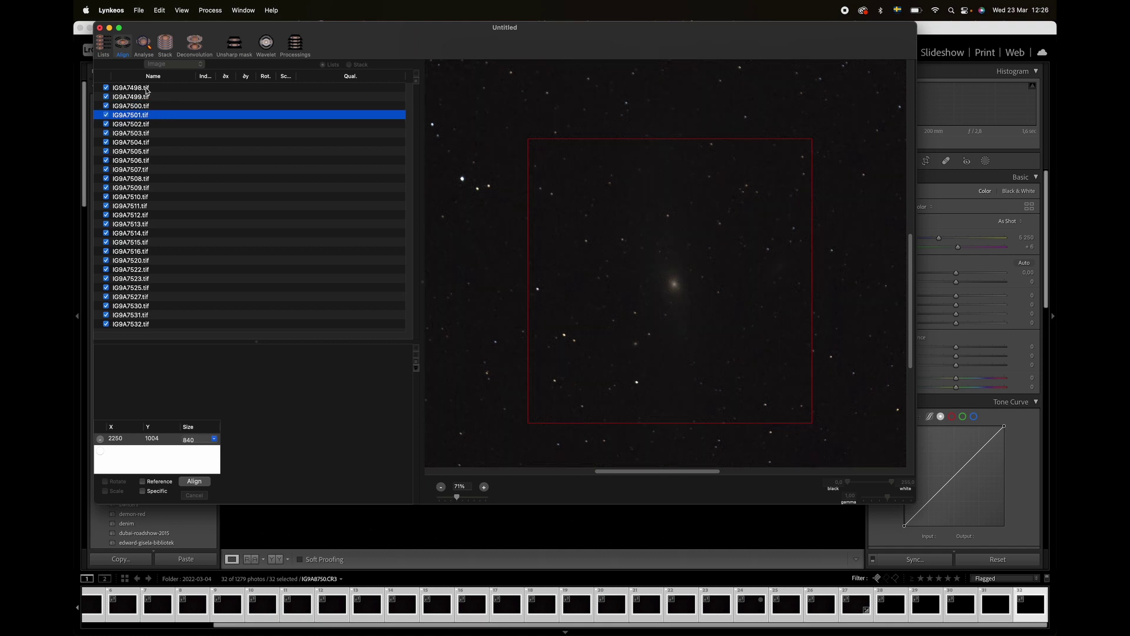
{"action": "left_click", "coordinate": [146, 108]}
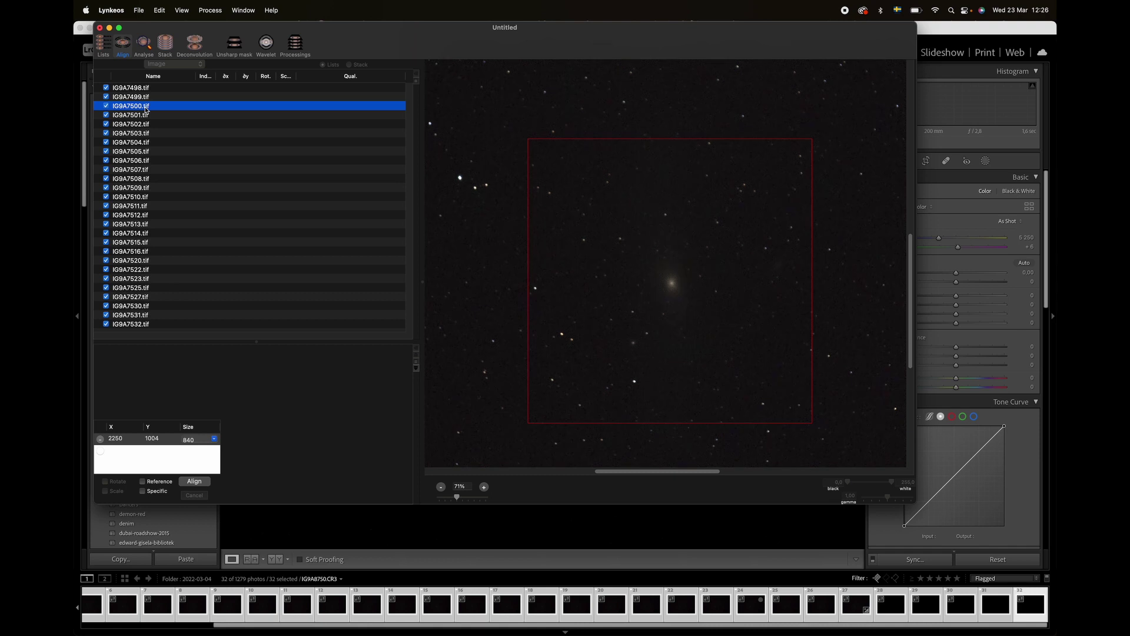
{"action": "left_click", "coordinate": [162, 281]}
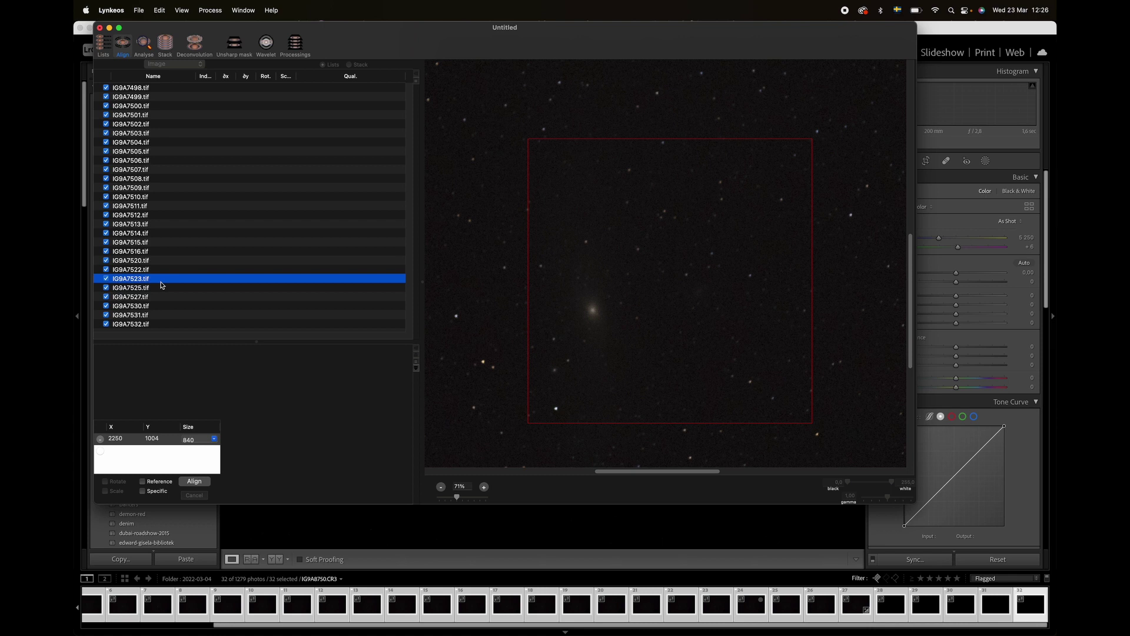
{"action": "left_click", "coordinate": [151, 89]}
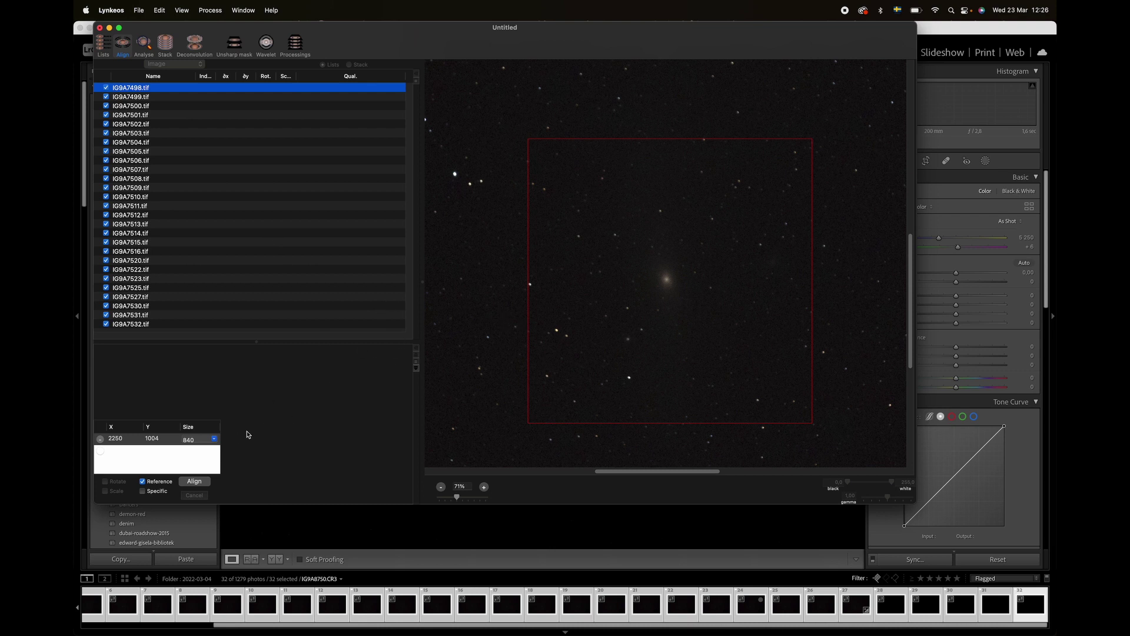
Align all the galaxy frames using the defined square, and check the alignment in IG9A7499 and IG9A7500.
{"action": "left_click", "coordinate": [194, 482]}
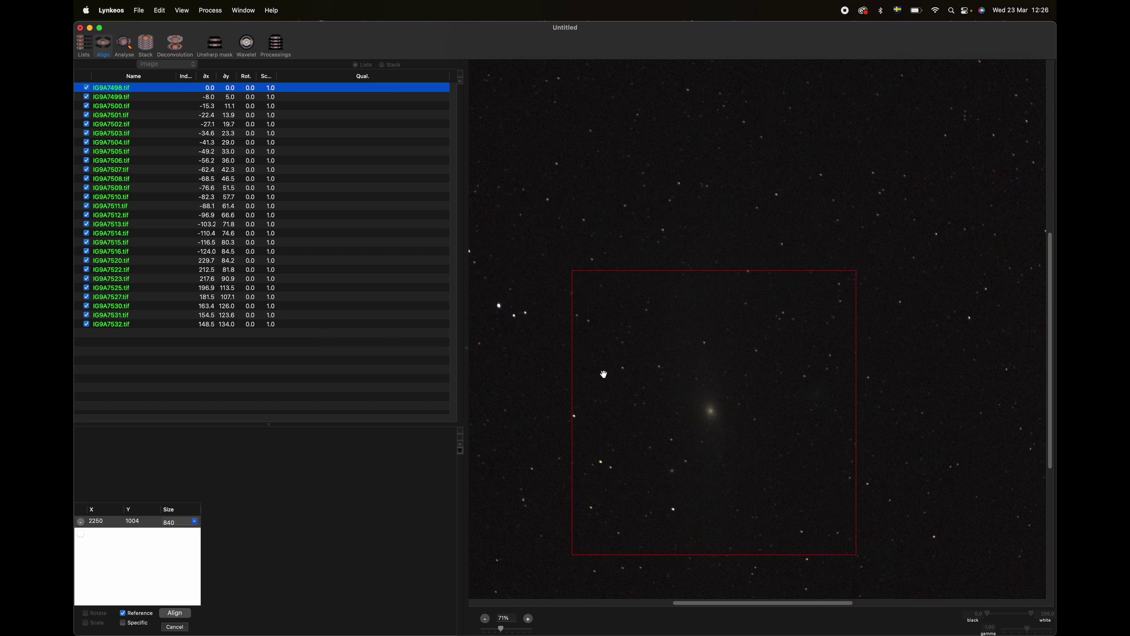
{"action": "left_click", "coordinate": [130, 98]}
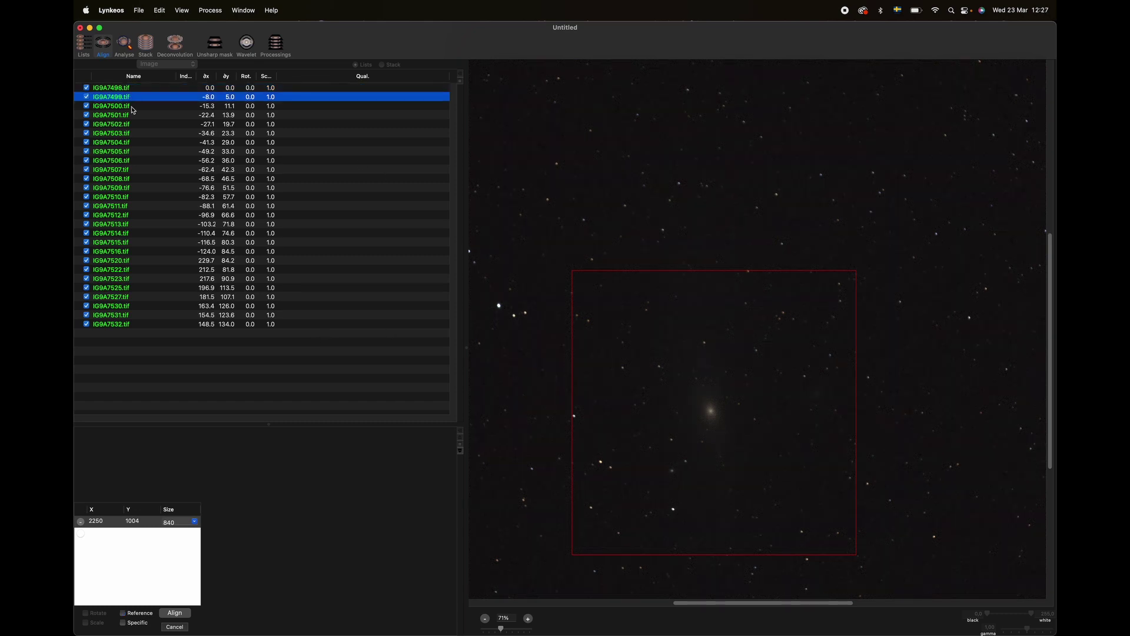
{"action": "left_click", "coordinate": [136, 107]}
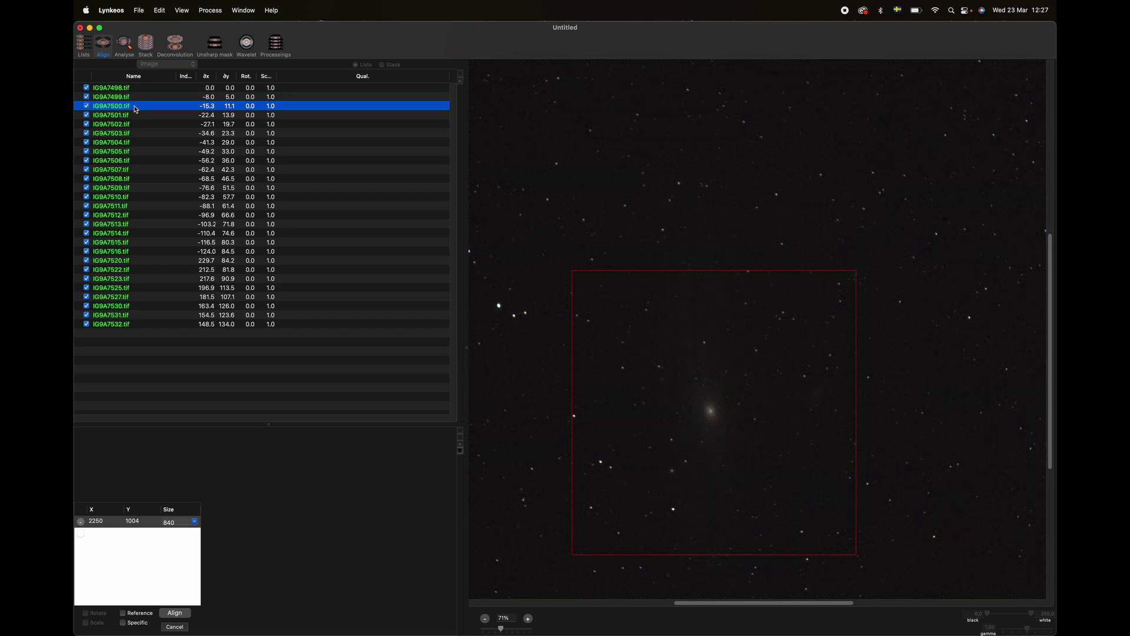
Check the galaxy's alignment inside the square in frames IG9A7501, IG9A7522 and IG9A7527.
{"action": "left_click", "coordinate": [134, 116]}
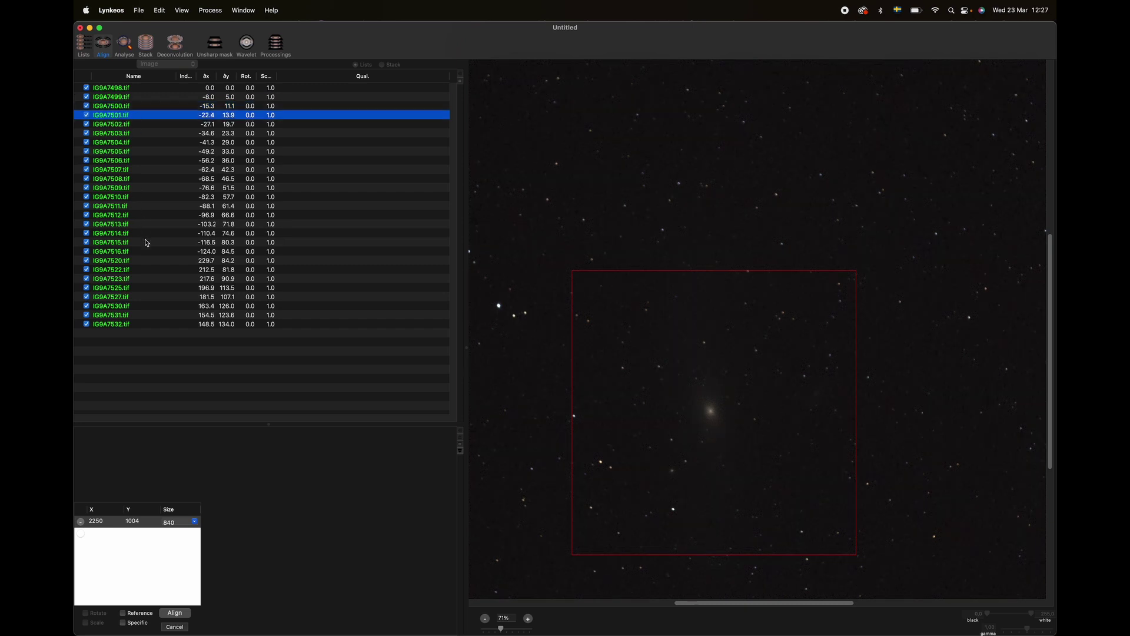
{"action": "left_click", "coordinate": [152, 270]}
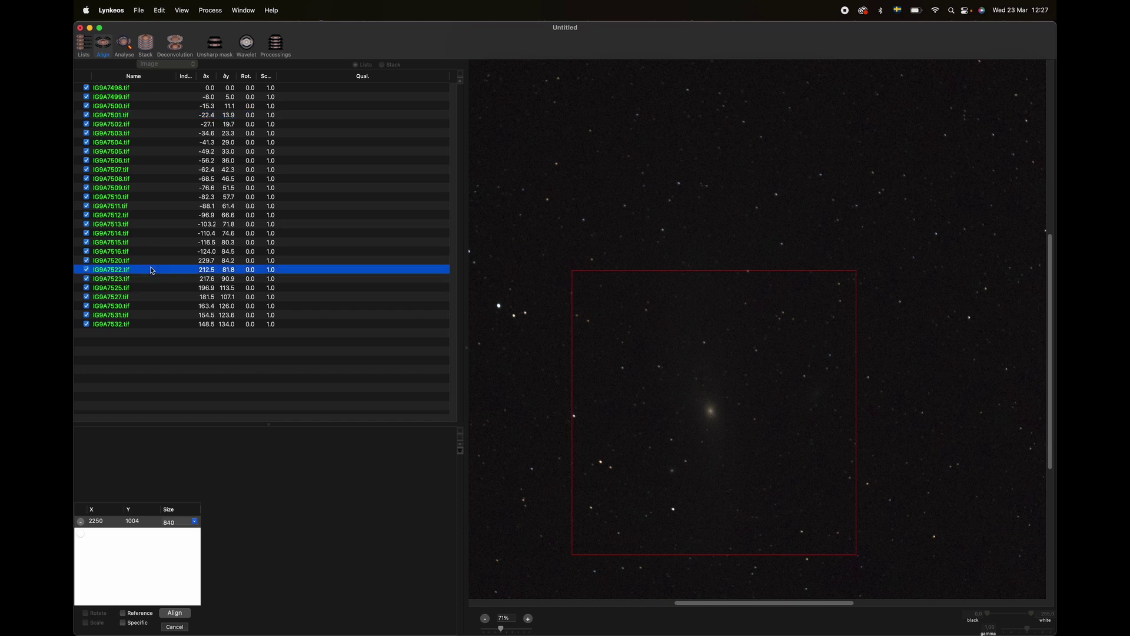
{"action": "left_click", "coordinate": [146, 298]}
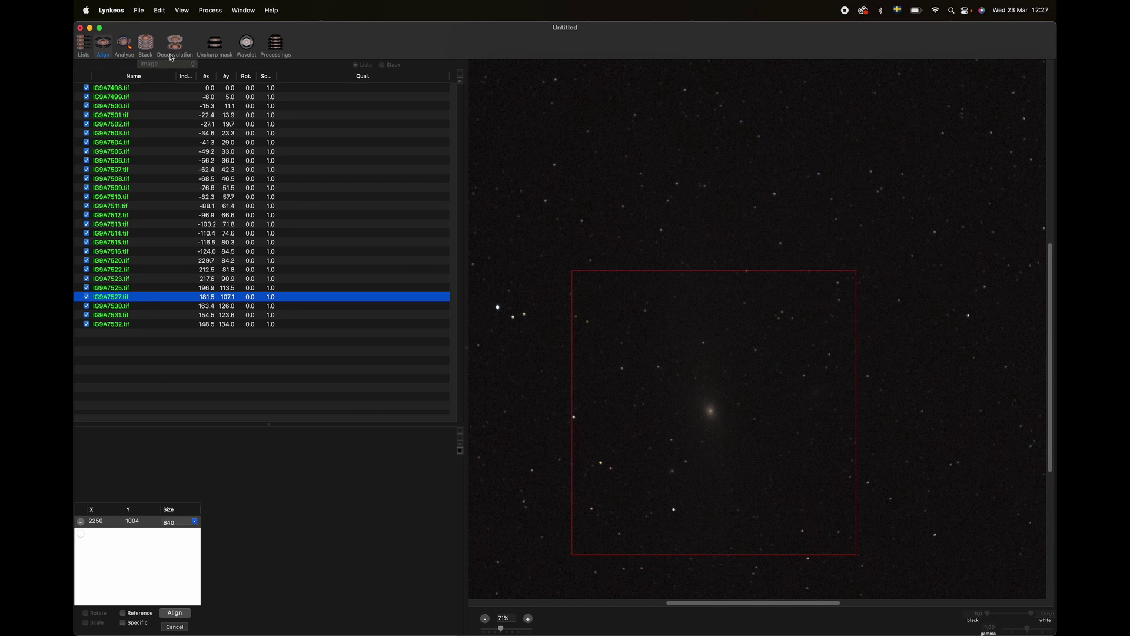
Draw a stacking crop rectangle of about 1296 by 1152 pixels around the galaxy and stack all frames in Standard mode.
{"action": "left_click", "coordinate": [145, 46]}
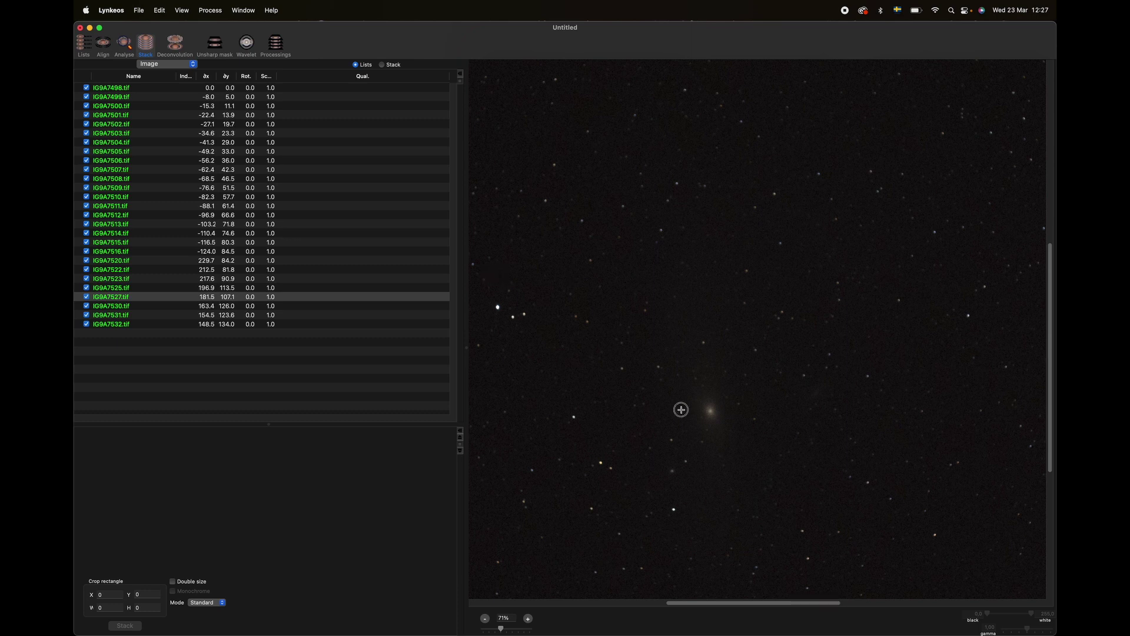
{"action": "left_click", "coordinate": [763, 478]}
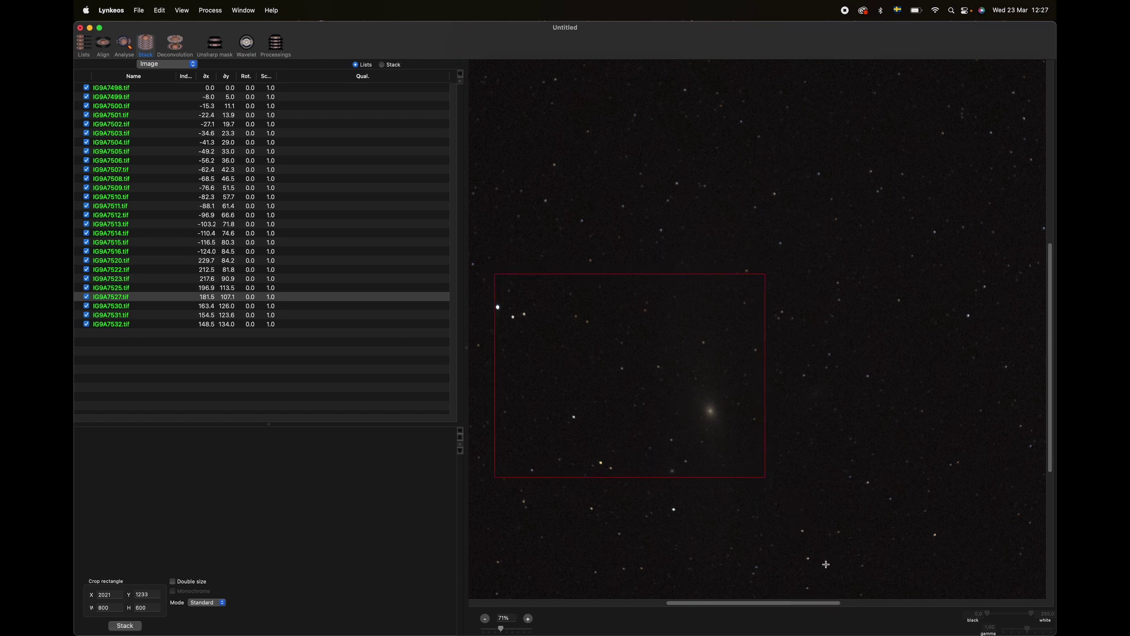
{"action": "left_click_drag", "start_coordinate": [509, 156], "coordinate": [949, 543]}
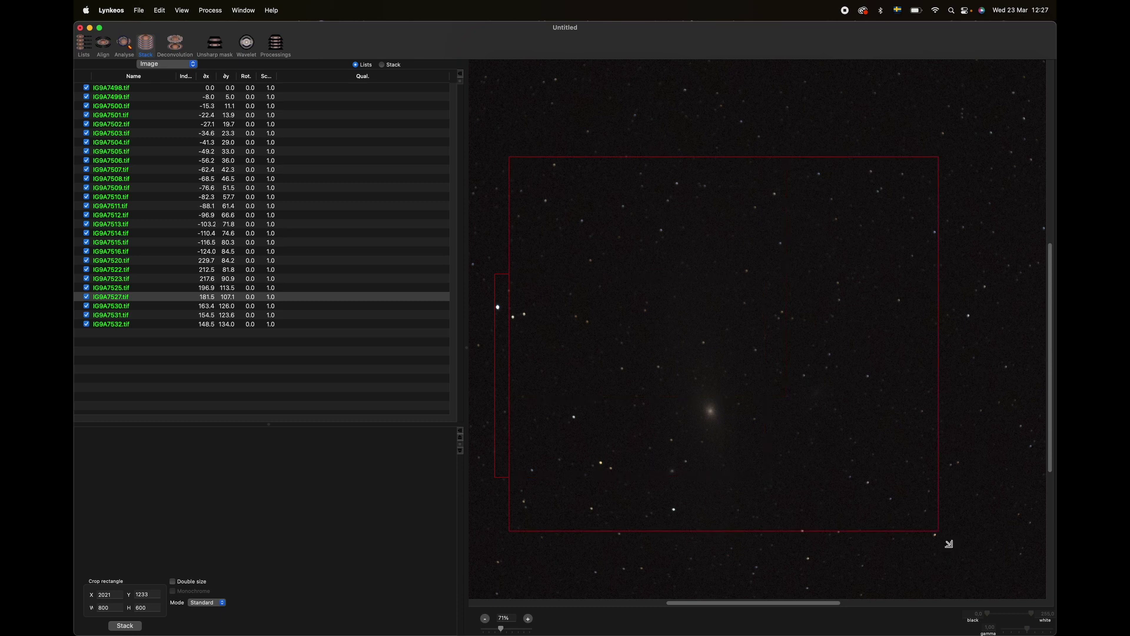
{"action": "left_click", "coordinate": [777, 473]}
{"action": "left_click_drag", "start_coordinate": [776, 474], "coordinate": [777, 468]}
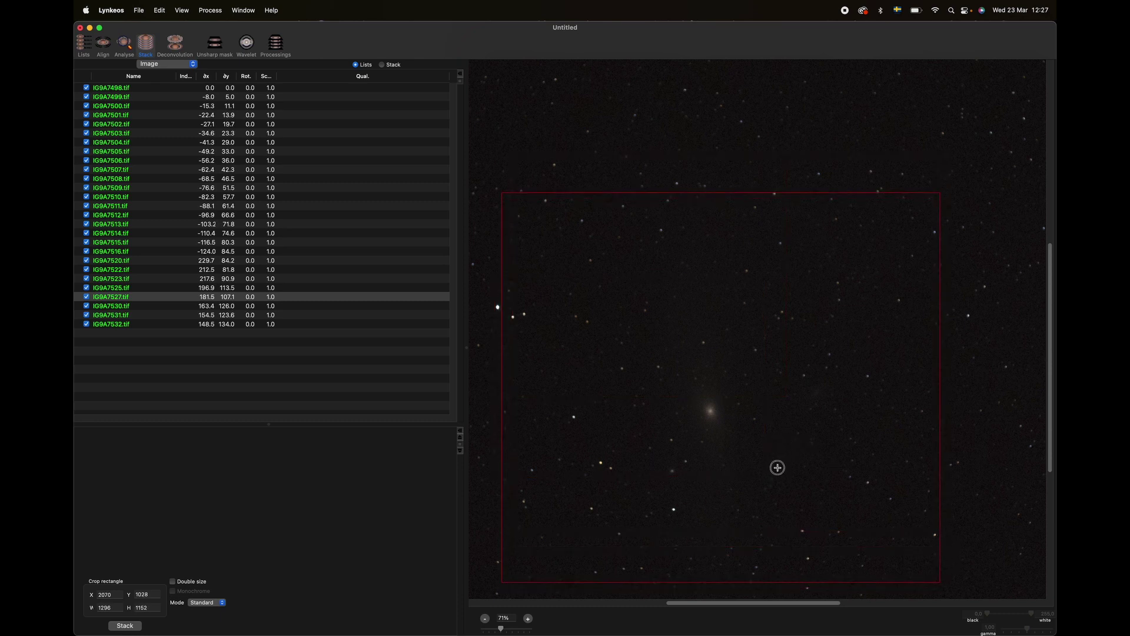
{"action": "left_click", "coordinate": [125, 626]}
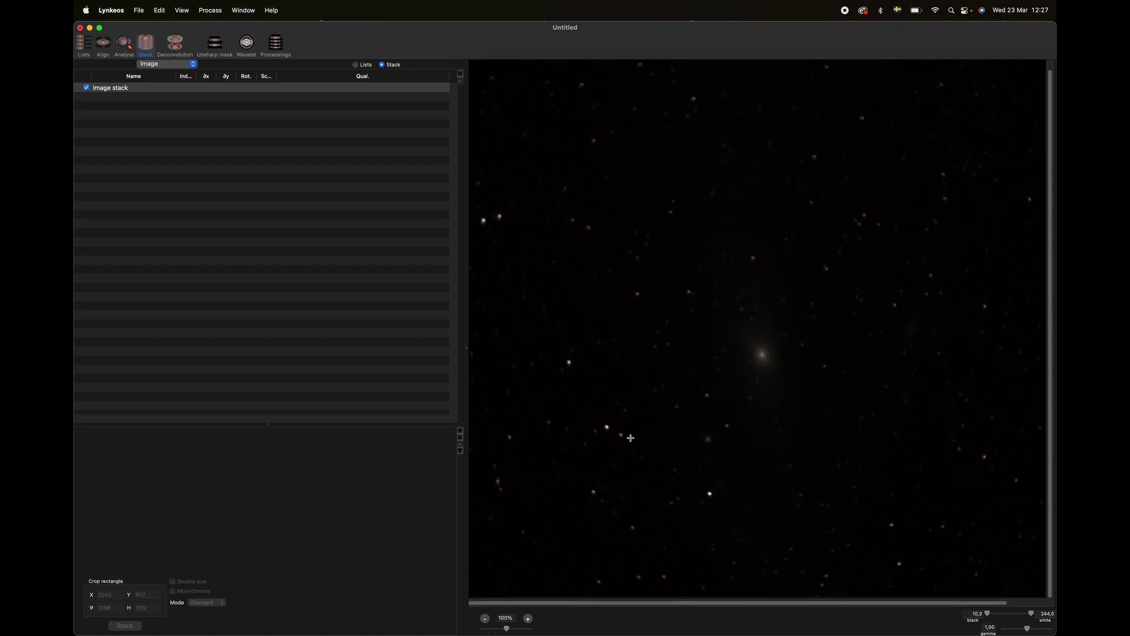
Examine the stacked image around the galaxy and out to its edges for star sharpness and noise.
{"action": "scroll", "coordinate": [647, 465], "scroll_direction": "up", "scroll_amount": 2}
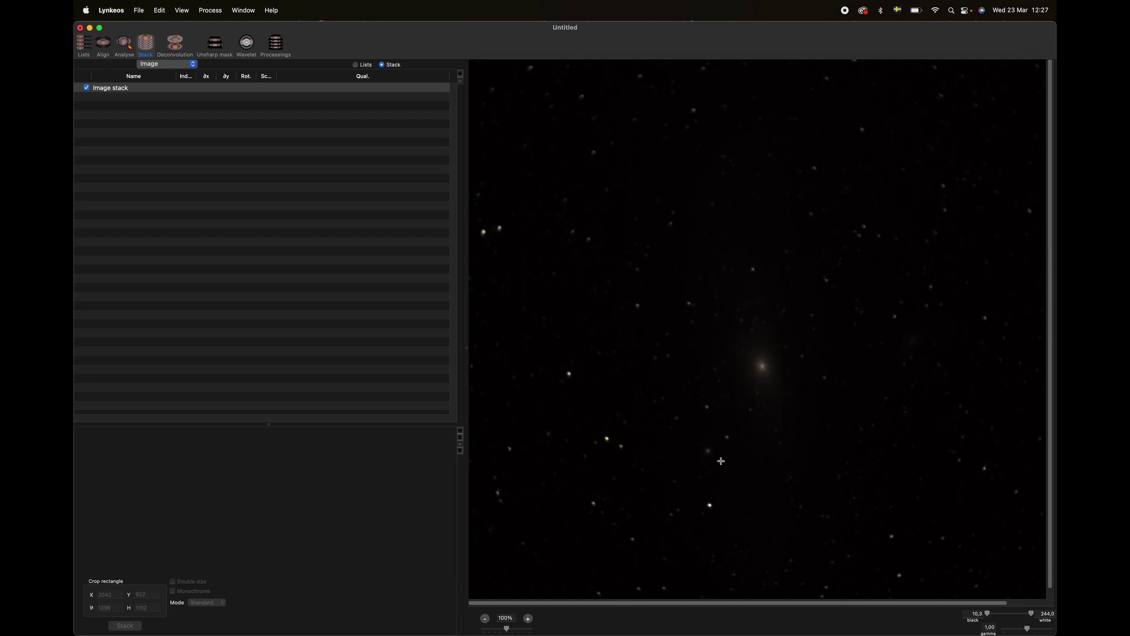
{"action": "scroll", "coordinate": [745, 537], "scroll_direction": "down", "scroll_amount": 2}
{"action": "scroll", "coordinate": [745, 536], "scroll_direction": "right", "scroll_amount": 2}
{"action": "scroll", "coordinate": [747, 539], "scroll_direction": "left", "scroll_amount": 1}
{"action": "scroll", "coordinate": [747, 539], "scroll_direction": "right", "scroll_amount": 4}
{"action": "scroll", "coordinate": [746, 539], "scroll_direction": "up", "scroll_amount": 1}
{"action": "scroll", "coordinate": [746, 540], "scroll_direction": "down", "scroll_amount": 1}
{"action": "scroll", "coordinate": [746, 539], "scroll_direction": "left", "scroll_amount": 1}
{"action": "scroll", "coordinate": [714, 423], "scroll_direction": "left", "scroll_amount": 4}
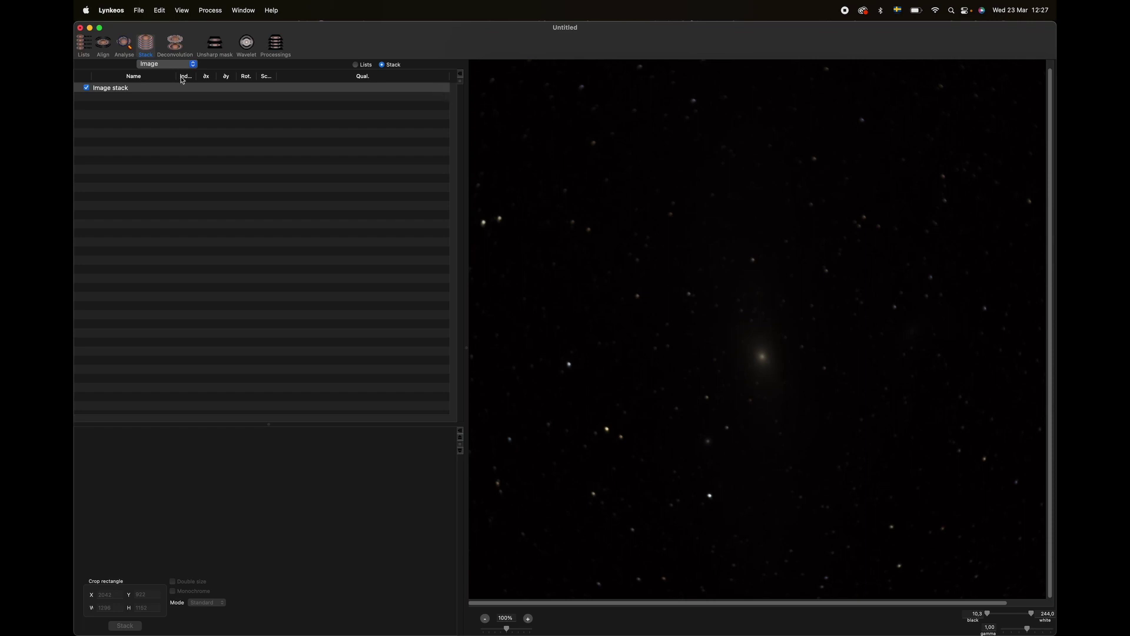
Return to the aligned frames and compare the galaxy's position in IG9A7505, IG9A7522 and IG9A7503.
{"action": "left_click", "coordinate": [108, 51]}
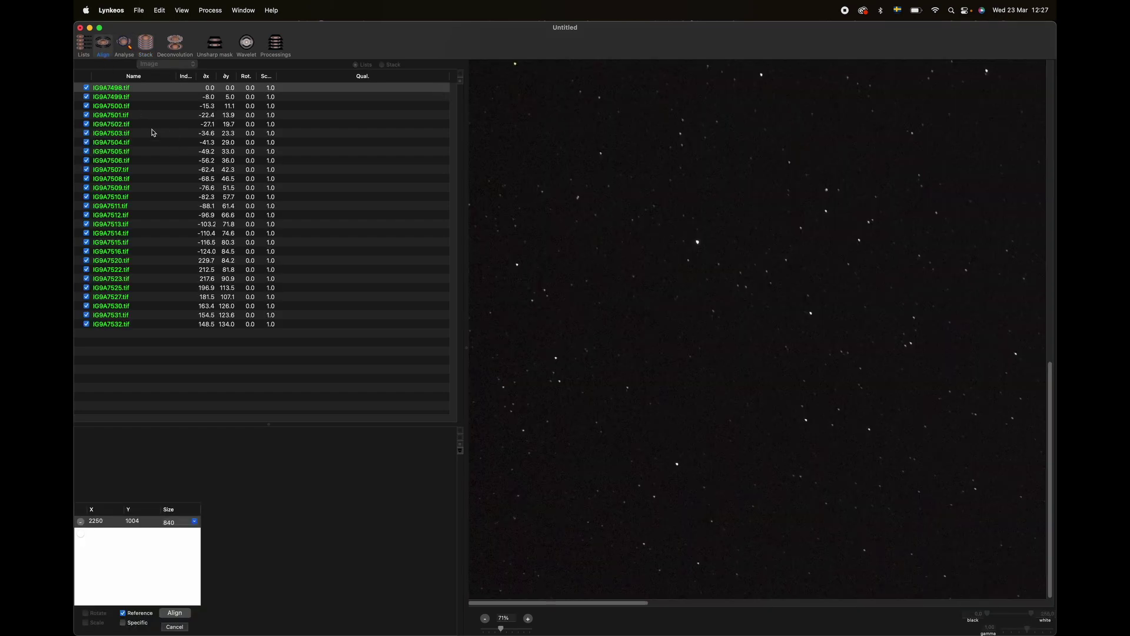
{"action": "left_click", "coordinate": [154, 152]}
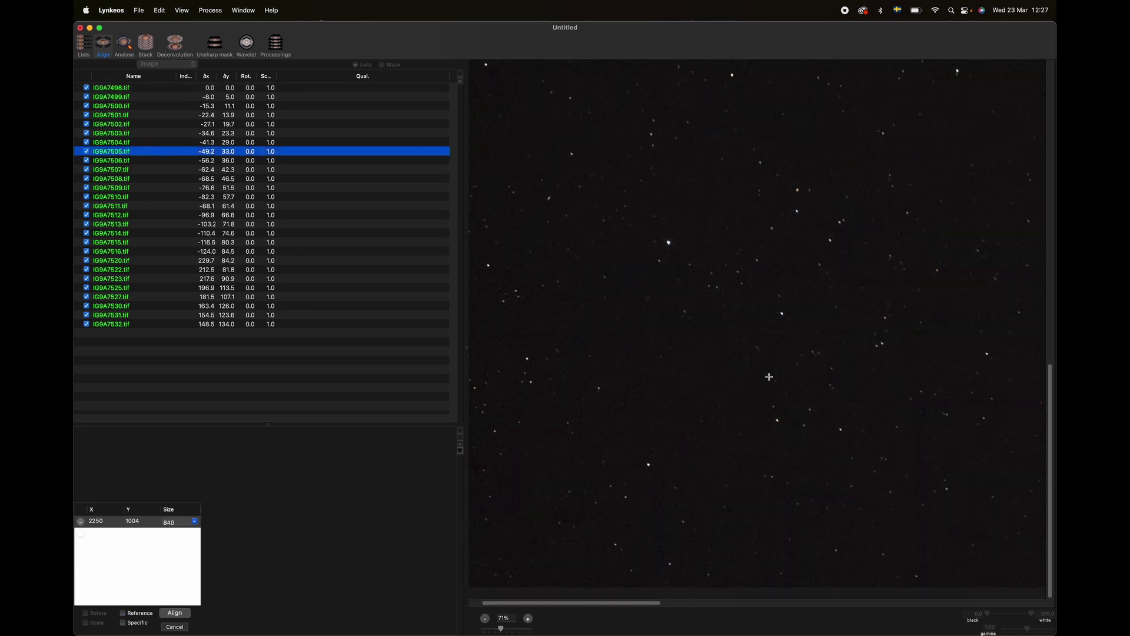
{"action": "scroll", "coordinate": [768, 377], "scroll_direction": "right", "scroll_amount": 10}
{"action": "scroll", "coordinate": [769, 377], "scroll_direction": "up", "scroll_amount": 6}
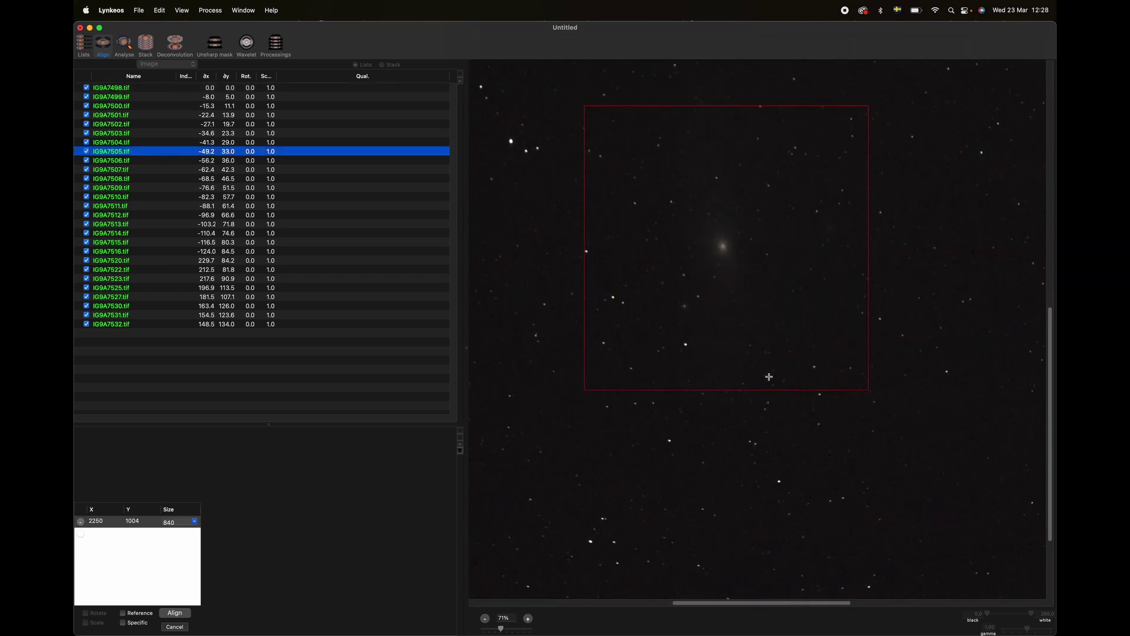
{"action": "left_click", "coordinate": [121, 272]}
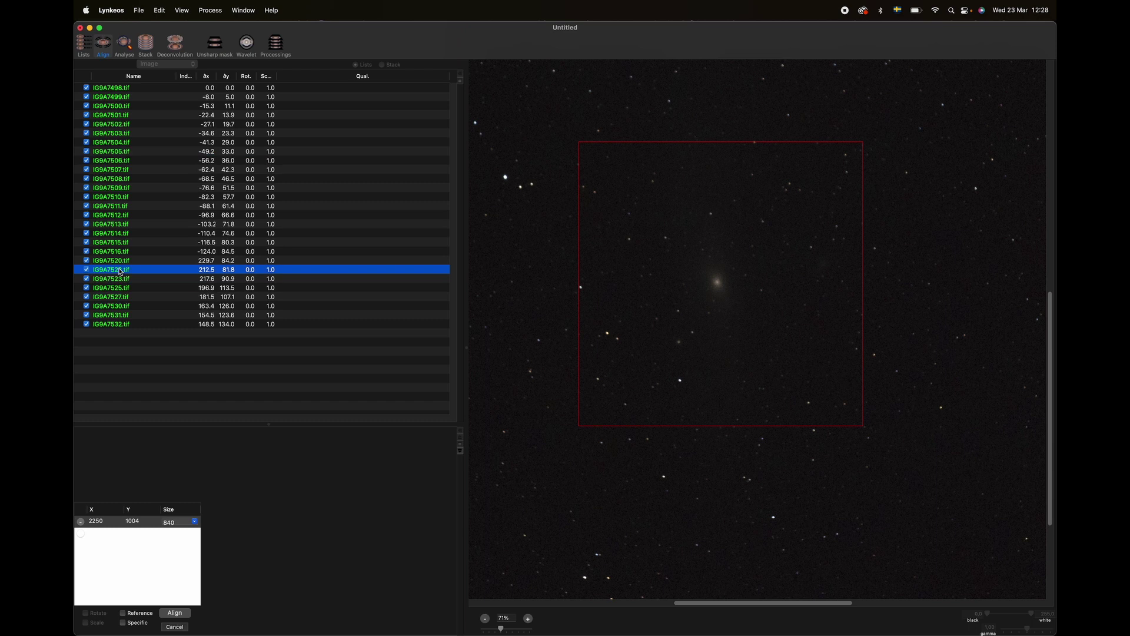
{"action": "left_click", "coordinate": [124, 134]}
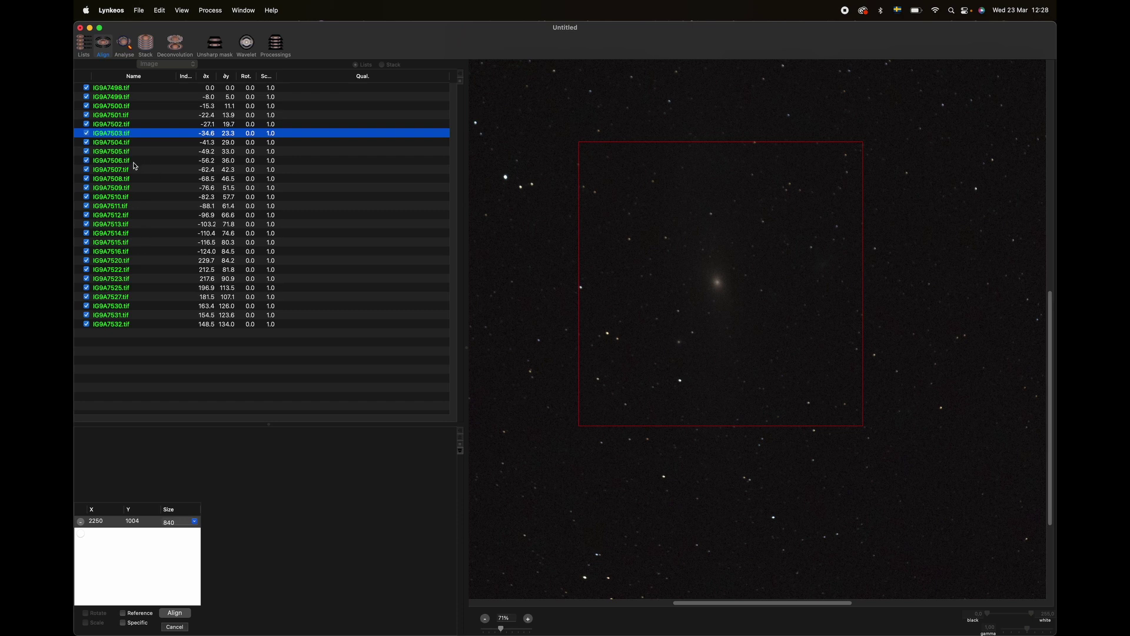
Step through frames IG9A7507 to IG9A7513 and check that the galaxy and stars stay aligned.
{"action": "left_click", "coordinate": [131, 172]}
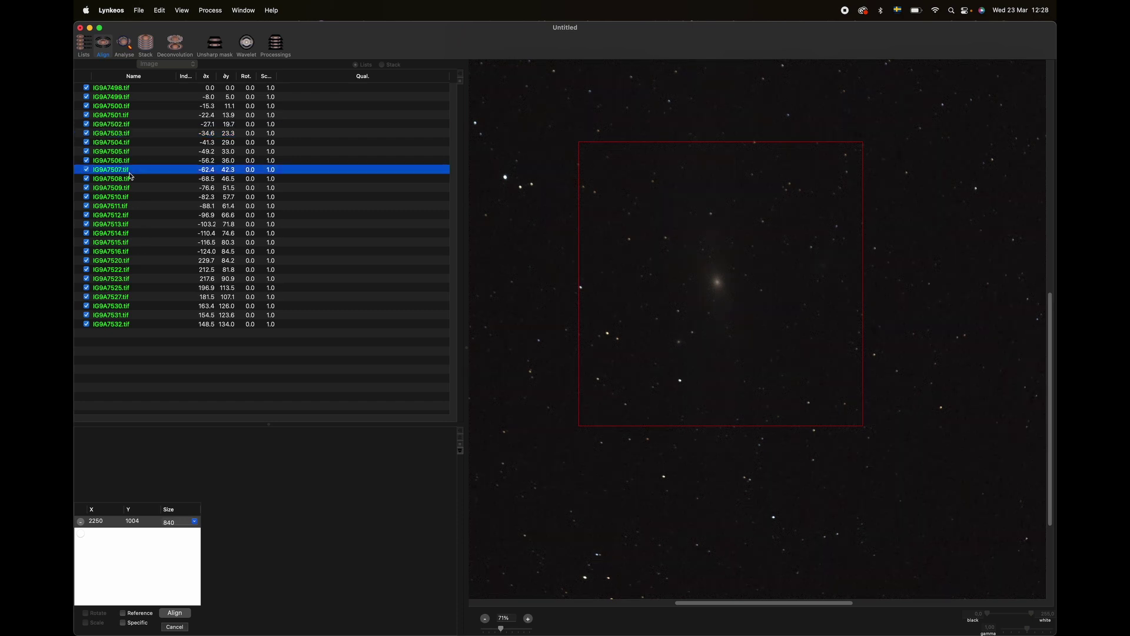
{"action": "left_click", "coordinate": [133, 180]}
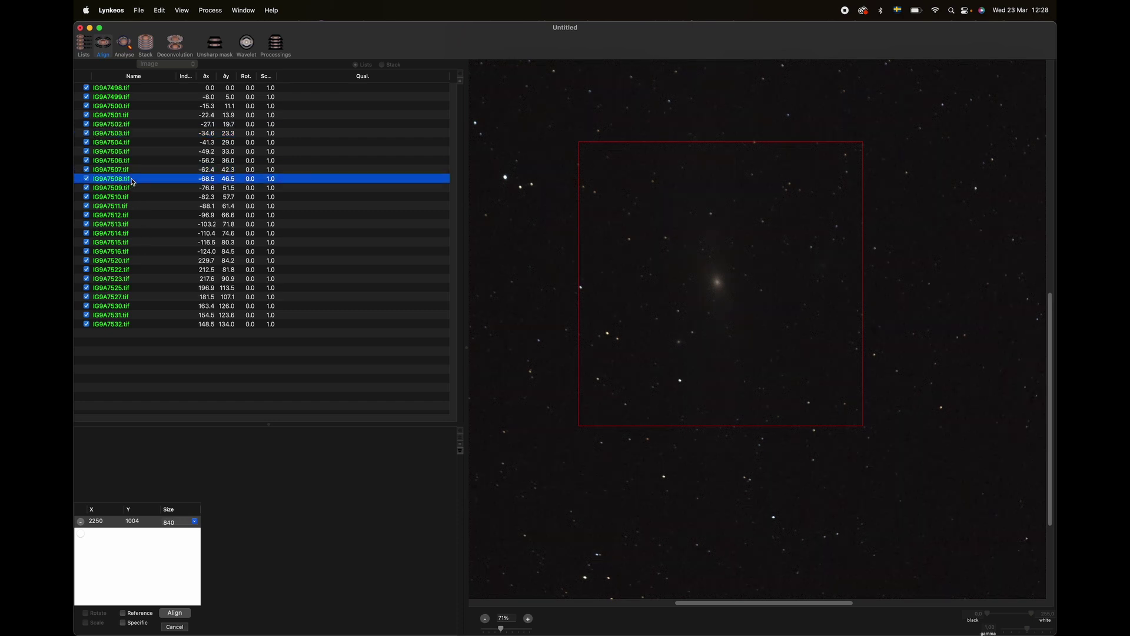
{"action": "left_click", "coordinate": [134, 191]}
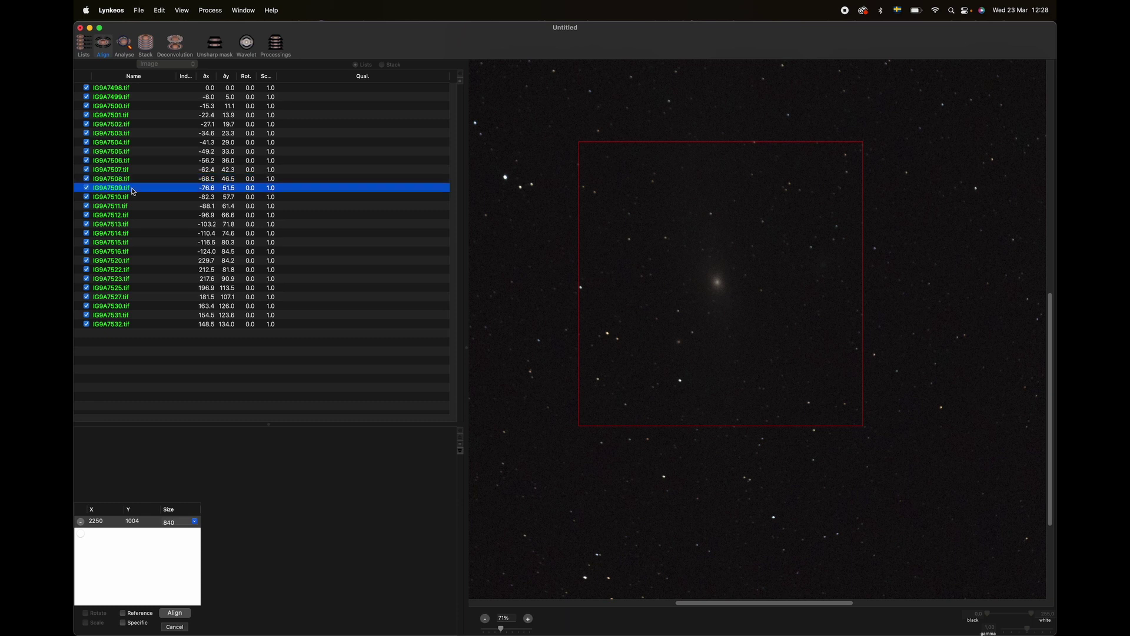
{"action": "left_click", "coordinate": [135, 198]}
{"action": "left_click", "coordinate": [135, 208]}
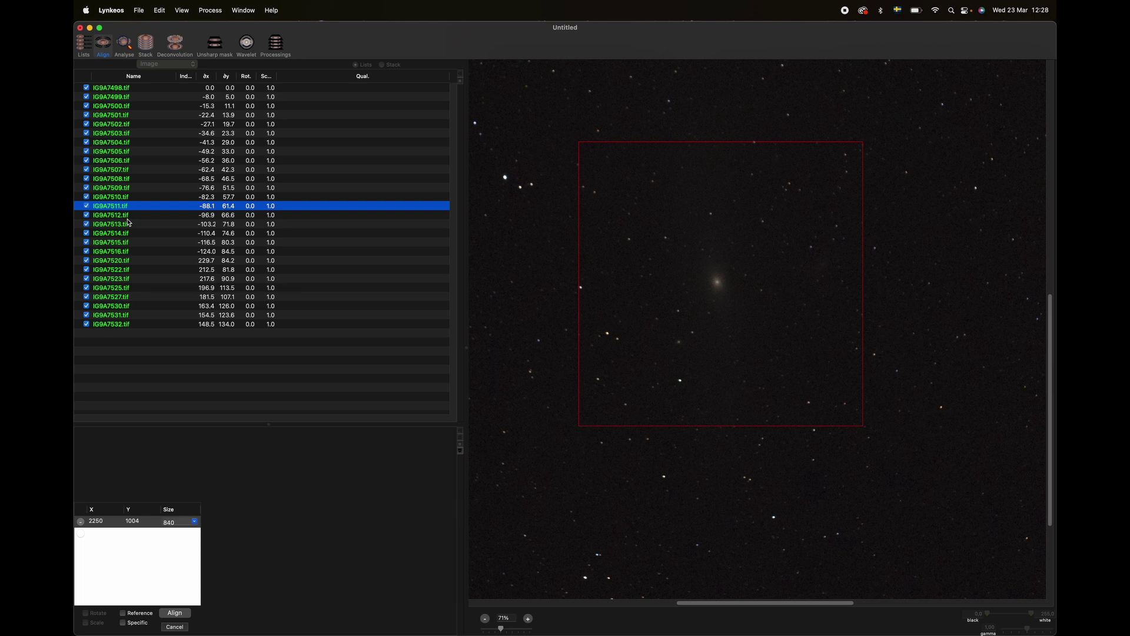
{"action": "left_click", "coordinate": [145, 221]}
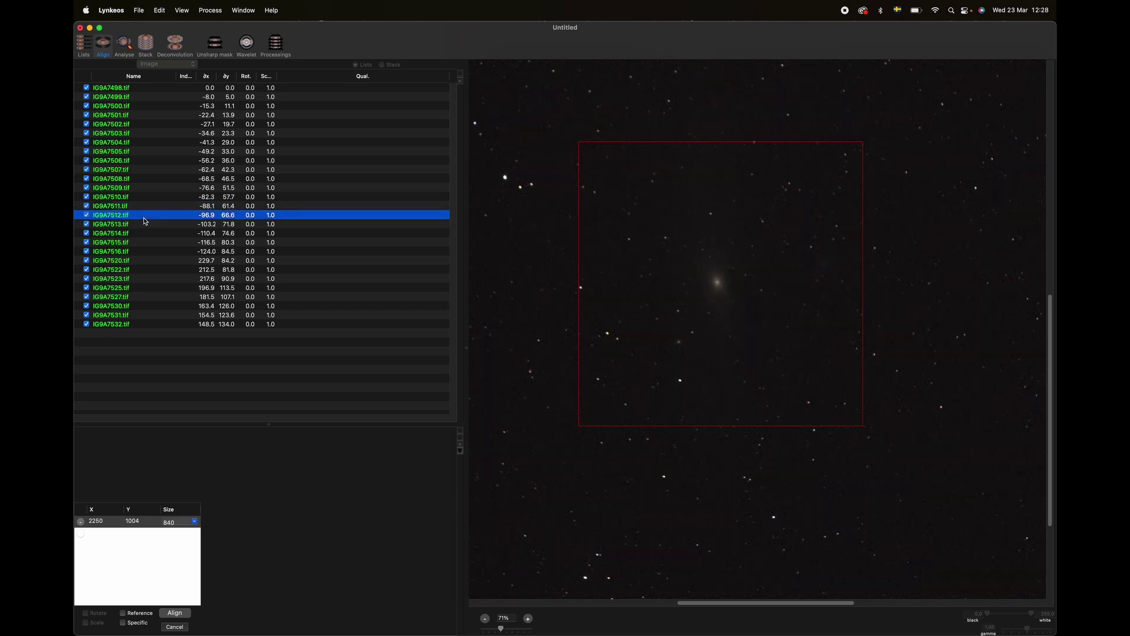
{"action": "left_click", "coordinate": [134, 227]}
Exclude frames IG9A7511 through IG9A7532, keeping only IG9A7498 through IG9A7510 enabled for stacking.
{"action": "left_click", "coordinate": [141, 206]}
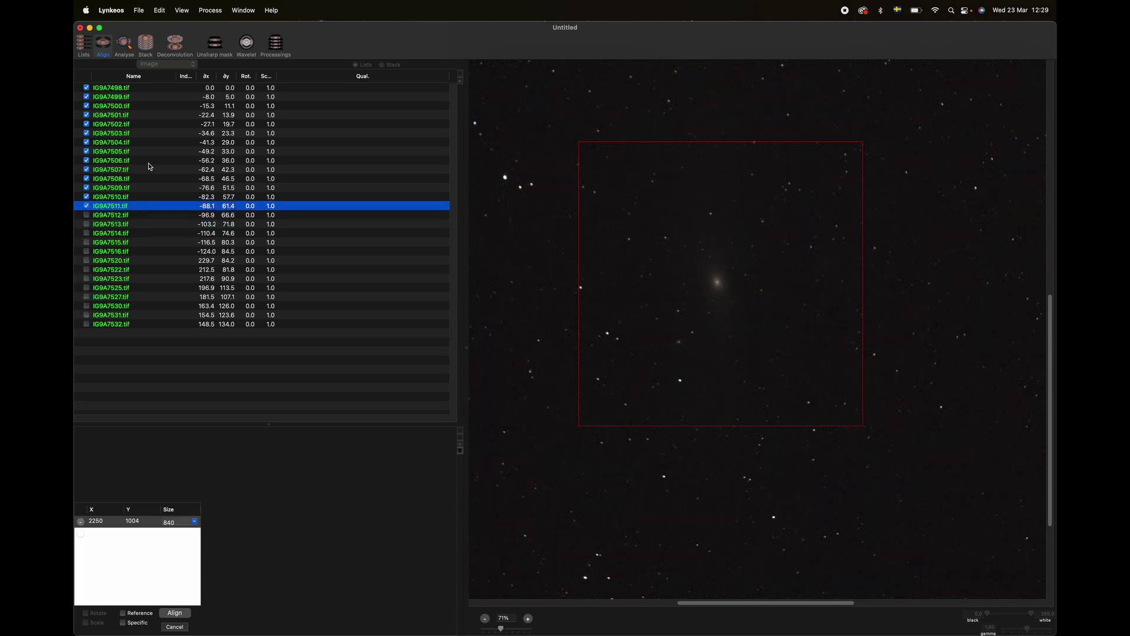
{"action": "left_click", "coordinate": [125, 90]}
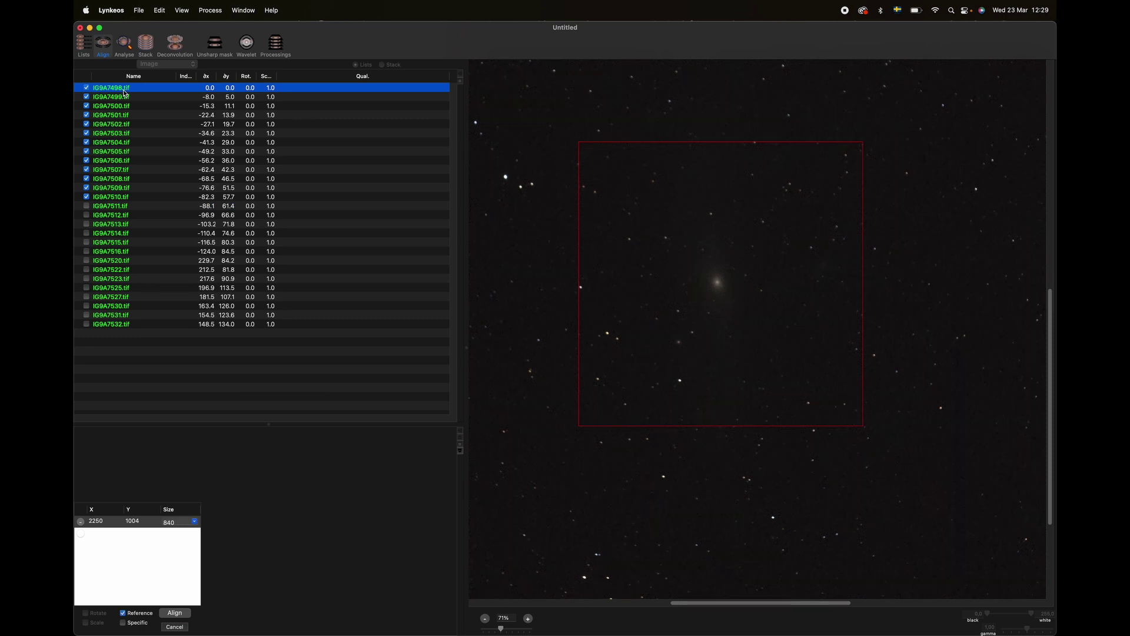
{"action": "left_click", "coordinate": [117, 197]}
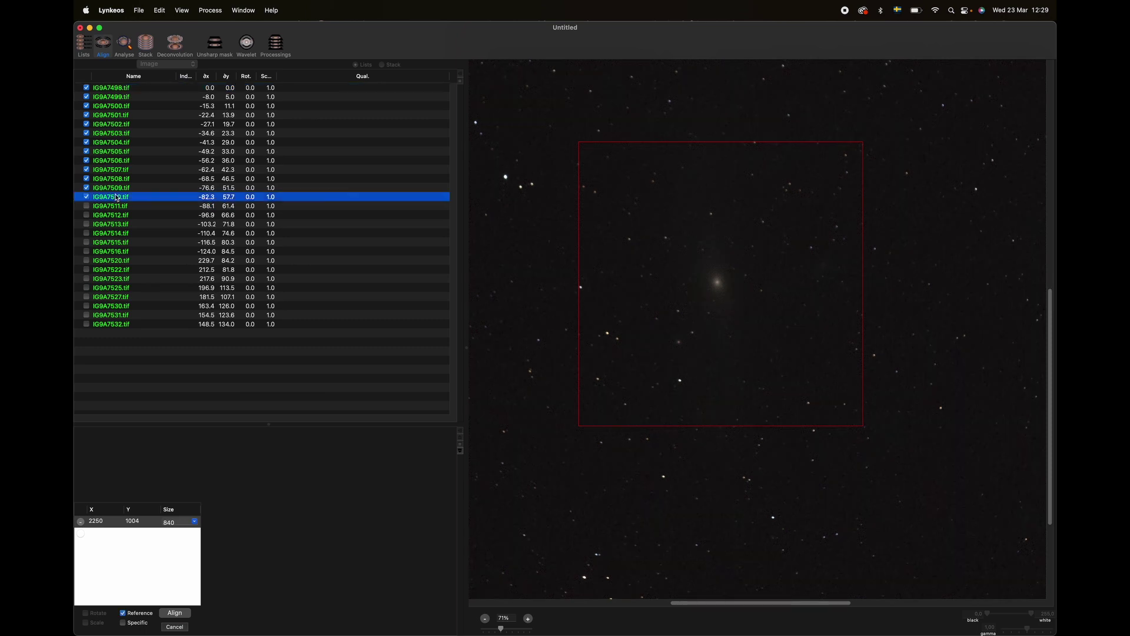
Recenter the crop rectangle on the galaxy, enlarge it to about 1344 by 1225 pixels, and stack the enabled frames.
{"action": "left_click", "coordinate": [148, 50]}
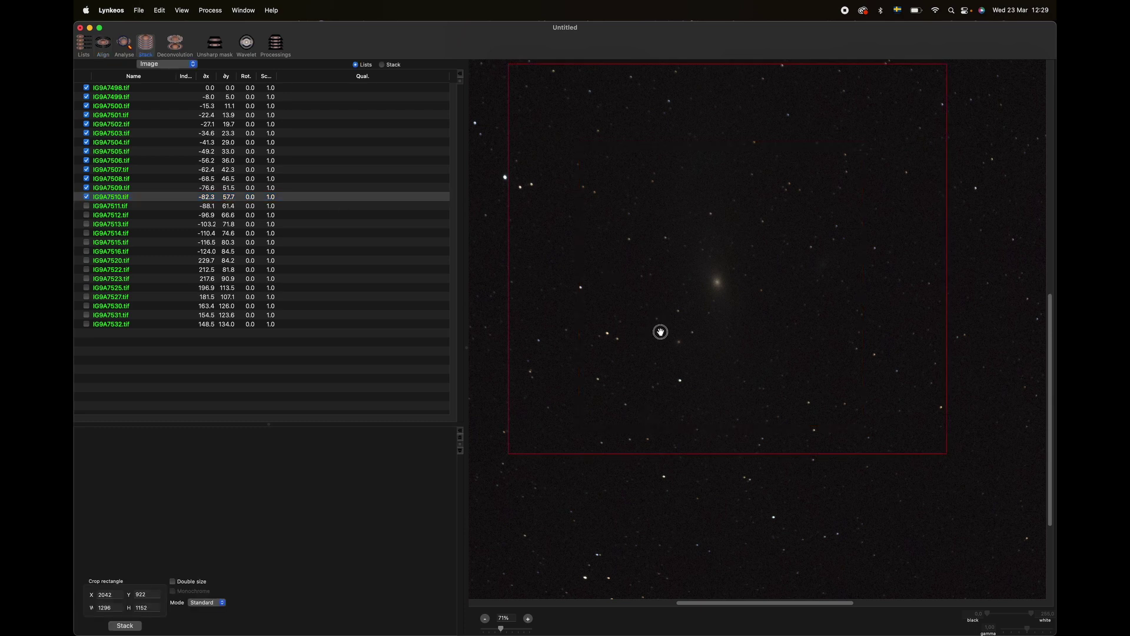
{"action": "left_click_drag", "start_coordinate": [662, 346], "coordinate": [667, 380]}
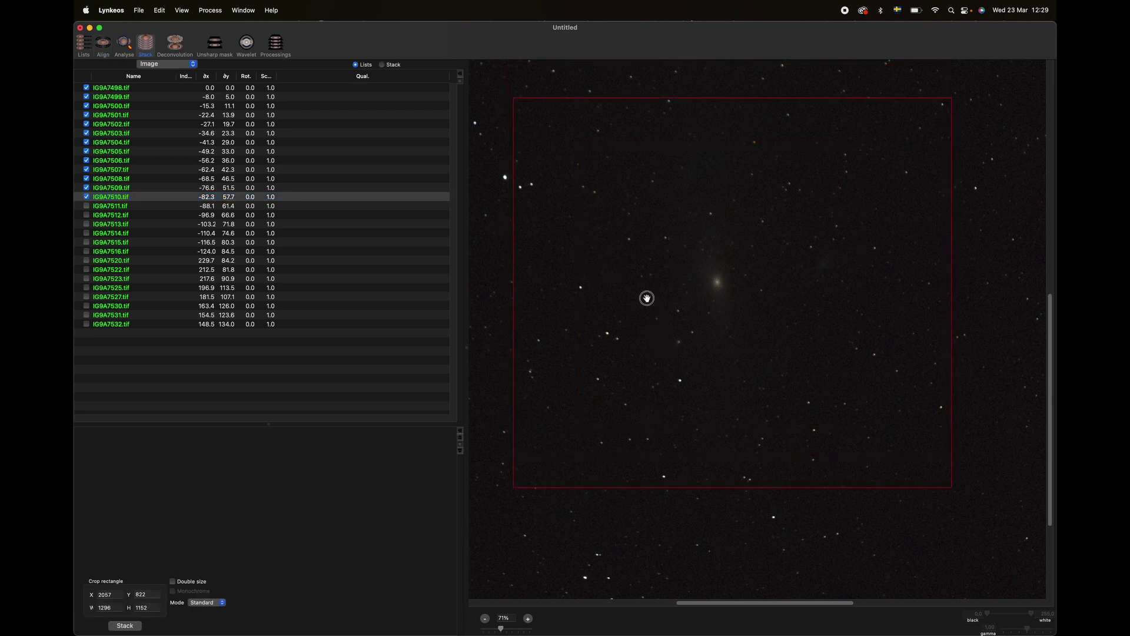
{"action": "left_click_drag", "start_coordinate": [642, 293], "coordinate": [642, 293]}
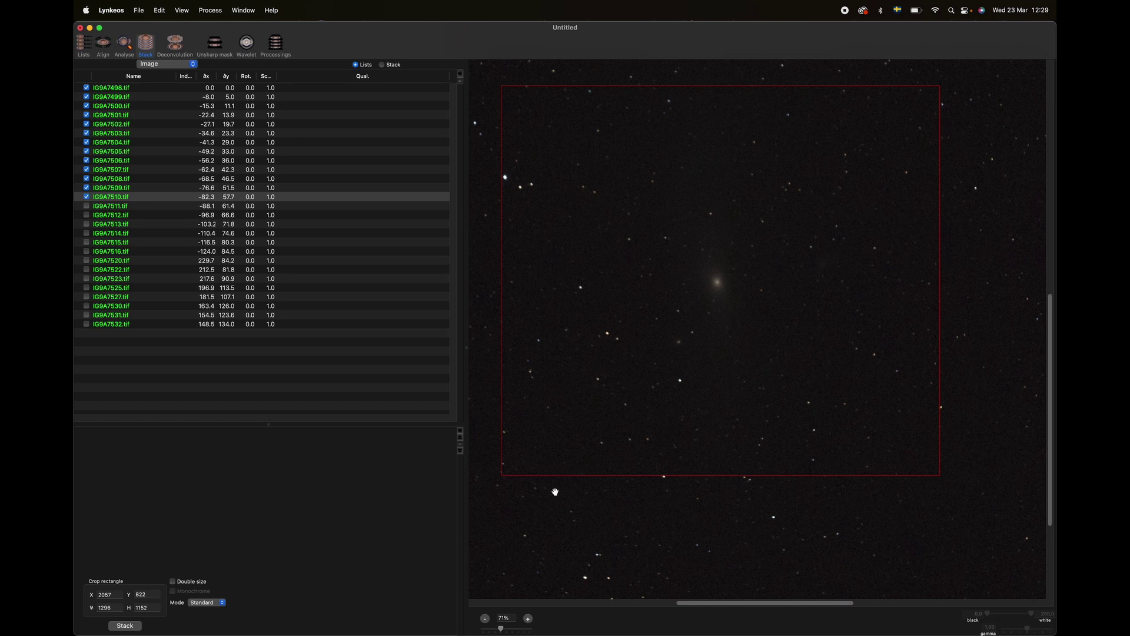
{"action": "left_click_drag", "start_coordinate": [496, 493], "coordinate": [946, 77]}
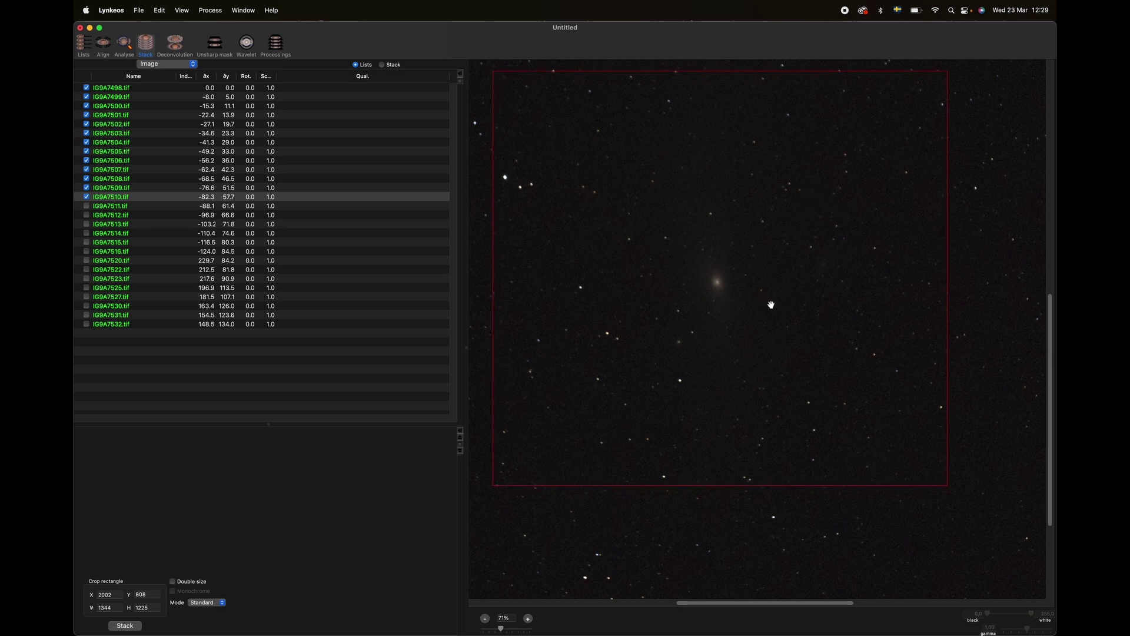
{"action": "left_click", "coordinate": [126, 626]}
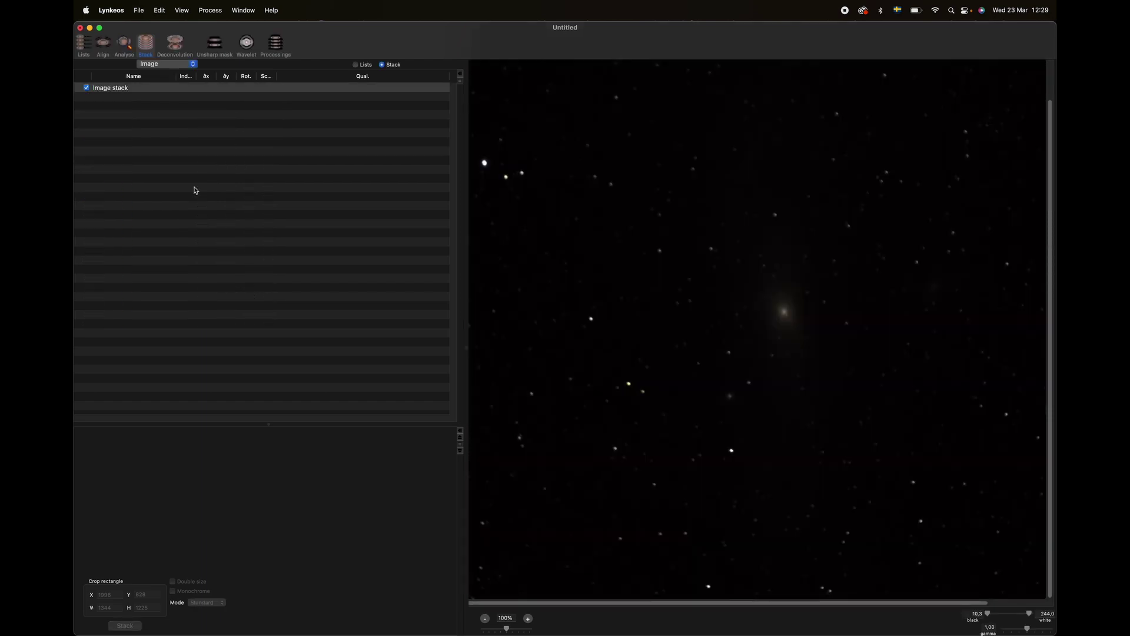
Save the stacked image to the Desktop as stack-1 in TIFF format.
{"action": "left_click", "coordinate": [184, 6]}
{"action": "mouse_move", "coordinate": [169, 4]}
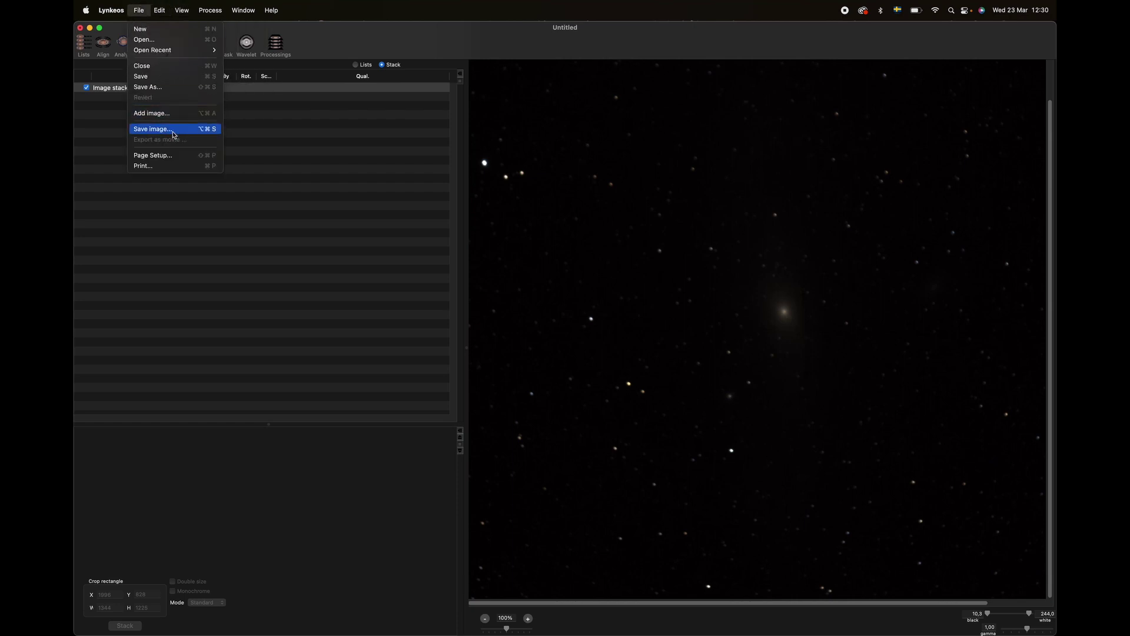
{"action": "left_click", "coordinate": [175, 135]}
{"action": "type", "text": "stack-1"}
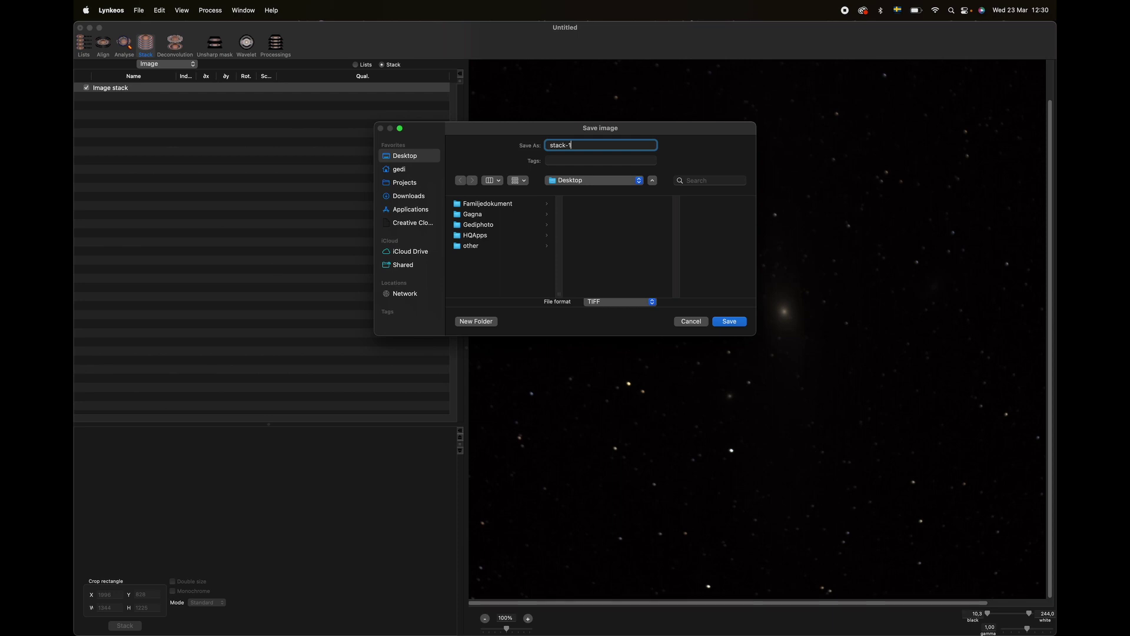
{"action": "left_click", "coordinate": [634, 304]}
{"action": "left_click", "coordinate": [638, 305]}
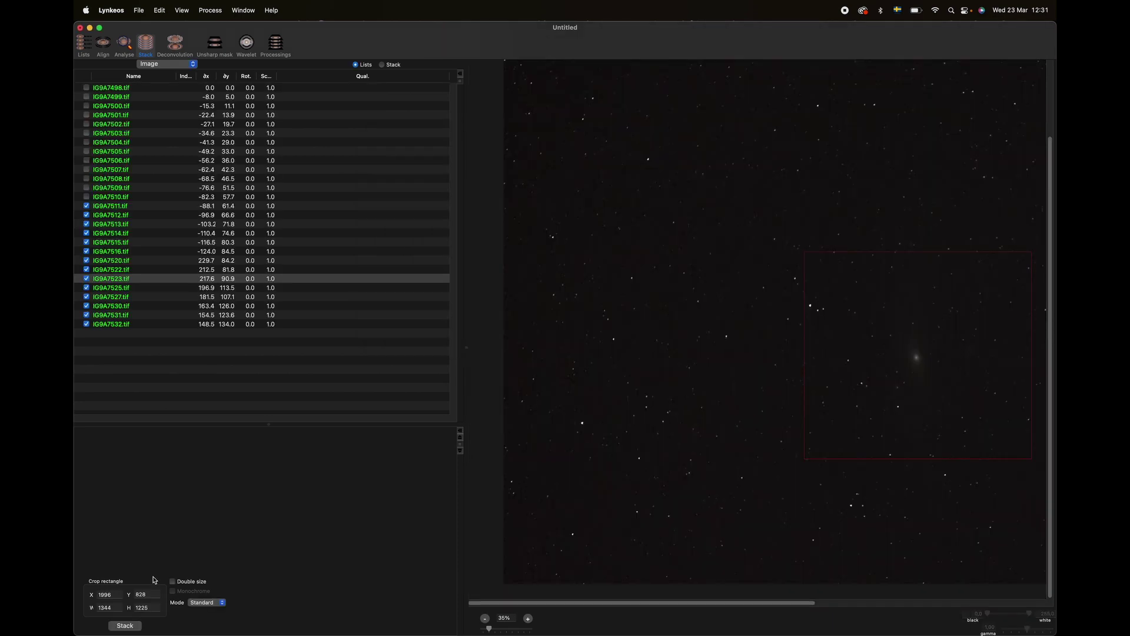
Stack frames IG9A7511 through IG9A7532 with the same crop rectangle and save the result to the Desktop as stack-2 in TIFF format.
{"action": "left_click", "coordinate": [125, 626]}
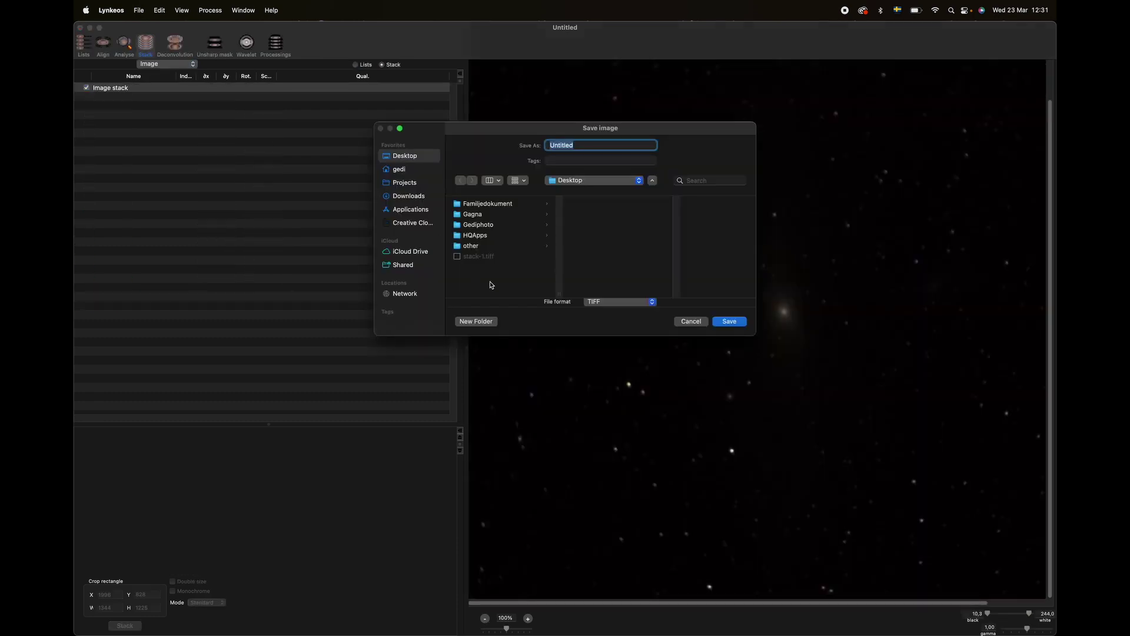
{"action": "type", "text": "stack-2"}
{"action": "key", "text": "Return"}
{"action": "key", "text": "Return"}
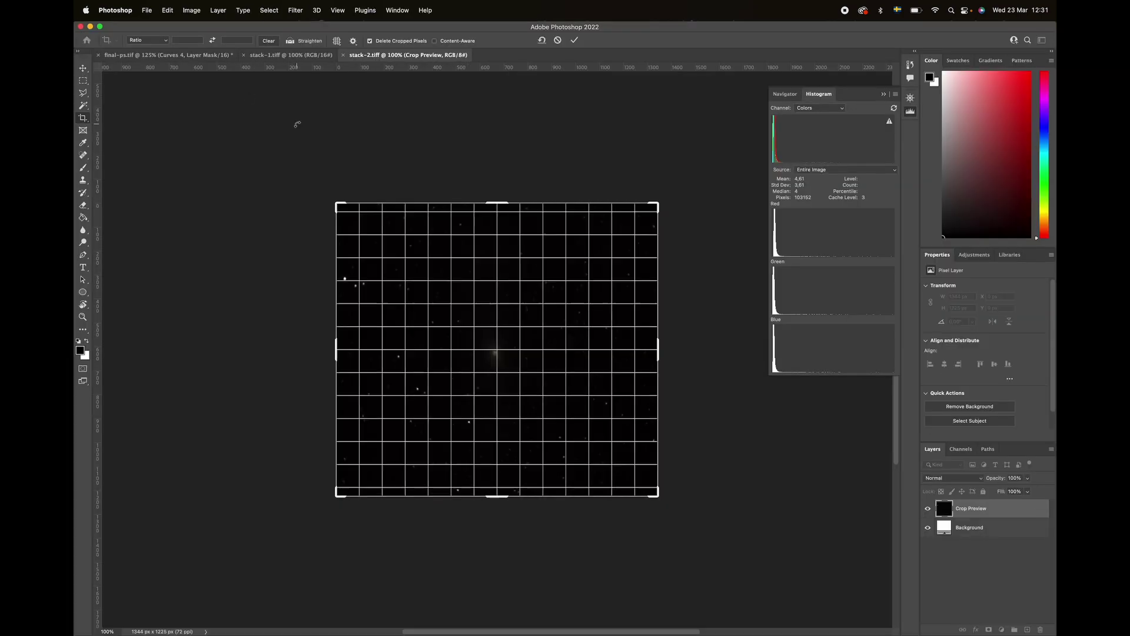
Copy the stack-1 image and paste it into the stack-2 document as a new layer.
{"action": "left_click", "coordinate": [294, 55]}
{"action": "key", "text": "ctrl+Tab"}
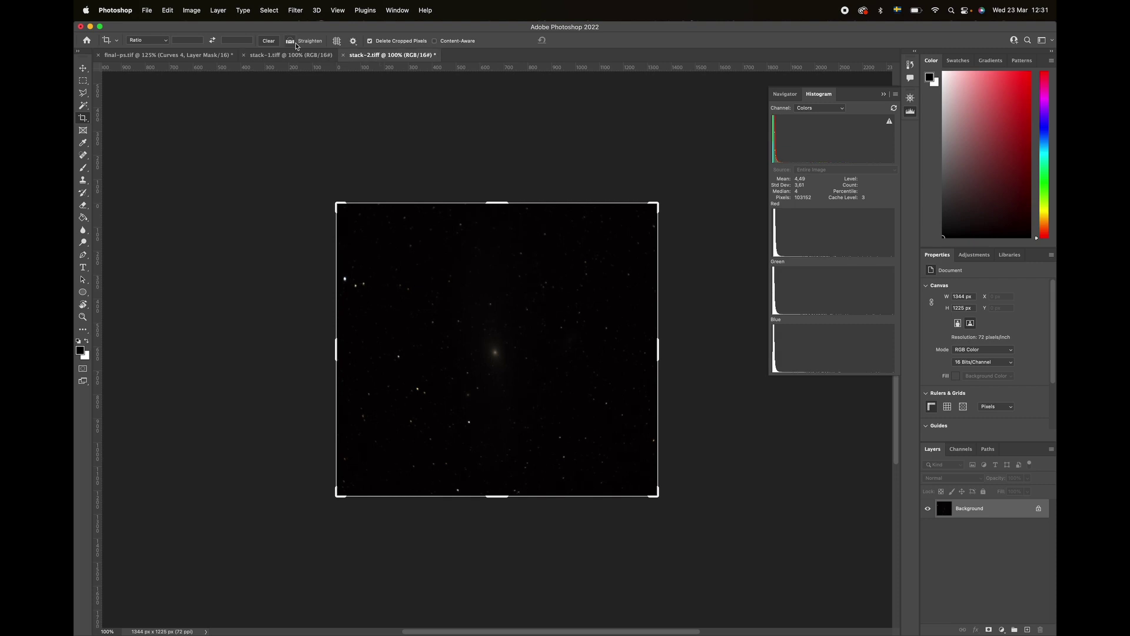
{"action": "left_click", "coordinate": [286, 55]}
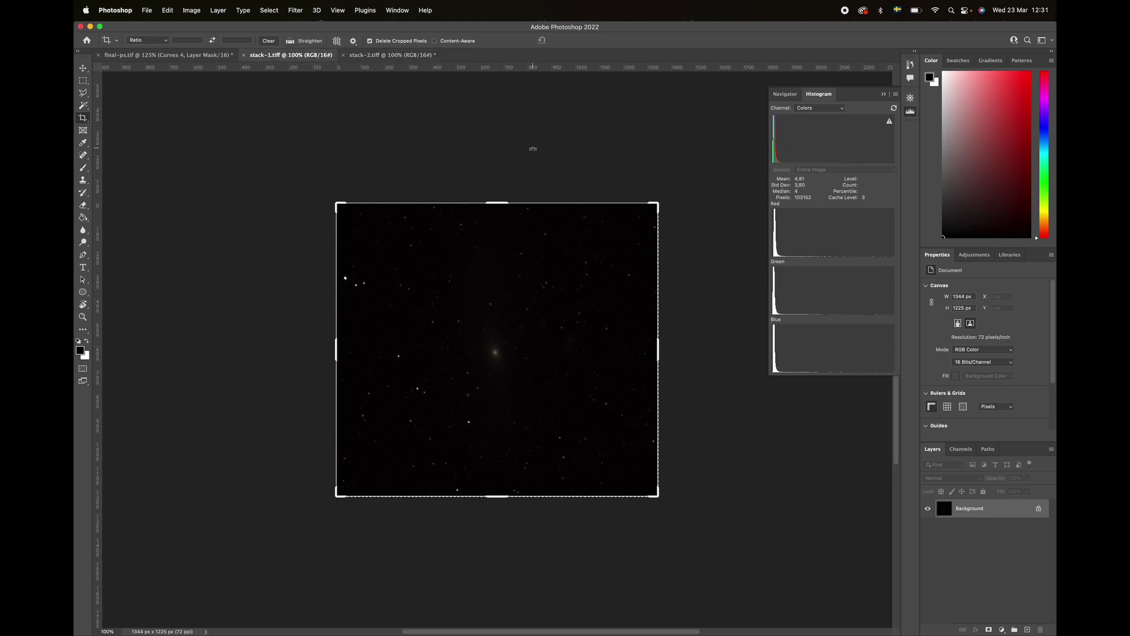
{"action": "left_click", "coordinate": [390, 54]}
{"action": "key", "text": "super+v"}
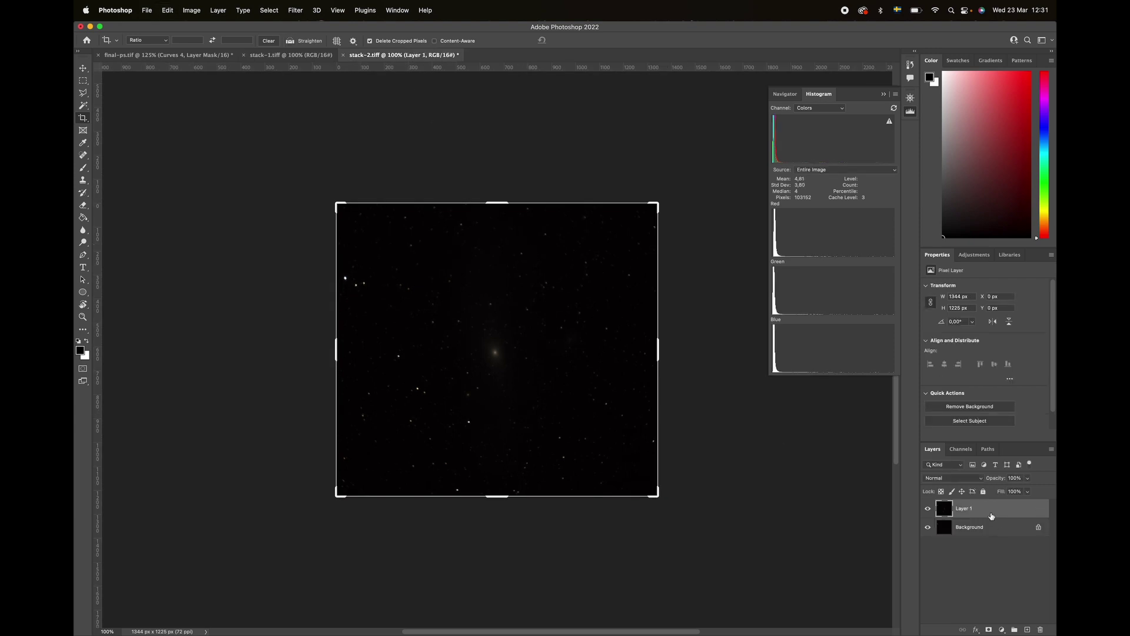
Unlock the Background layer, compare both stacks by toggling Layer 1's visibility, and move the unlocked layer above Layer 1.
{"action": "left_click", "coordinate": [1037, 526]}
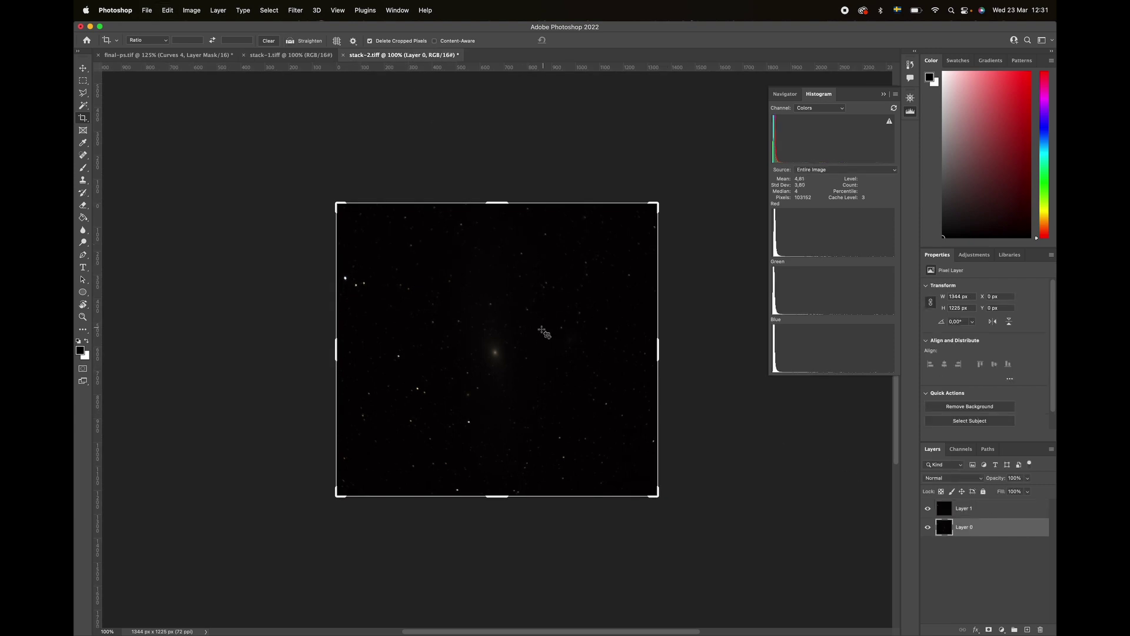
{"action": "left_click", "coordinate": [989, 510]}
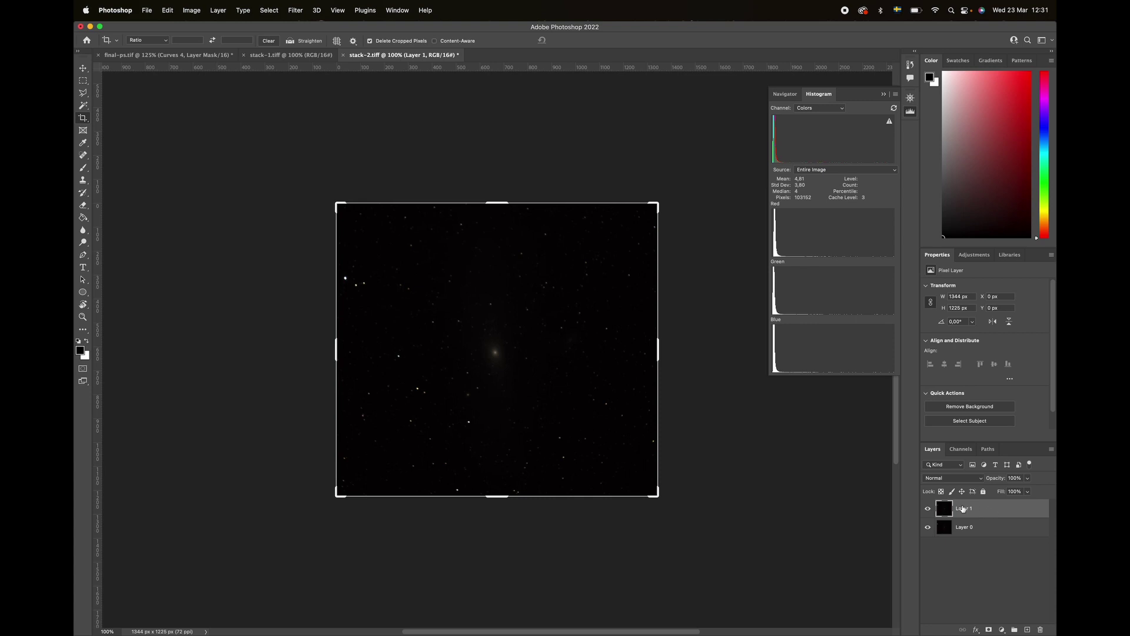
{"action": "left_click", "coordinate": [928, 507]}
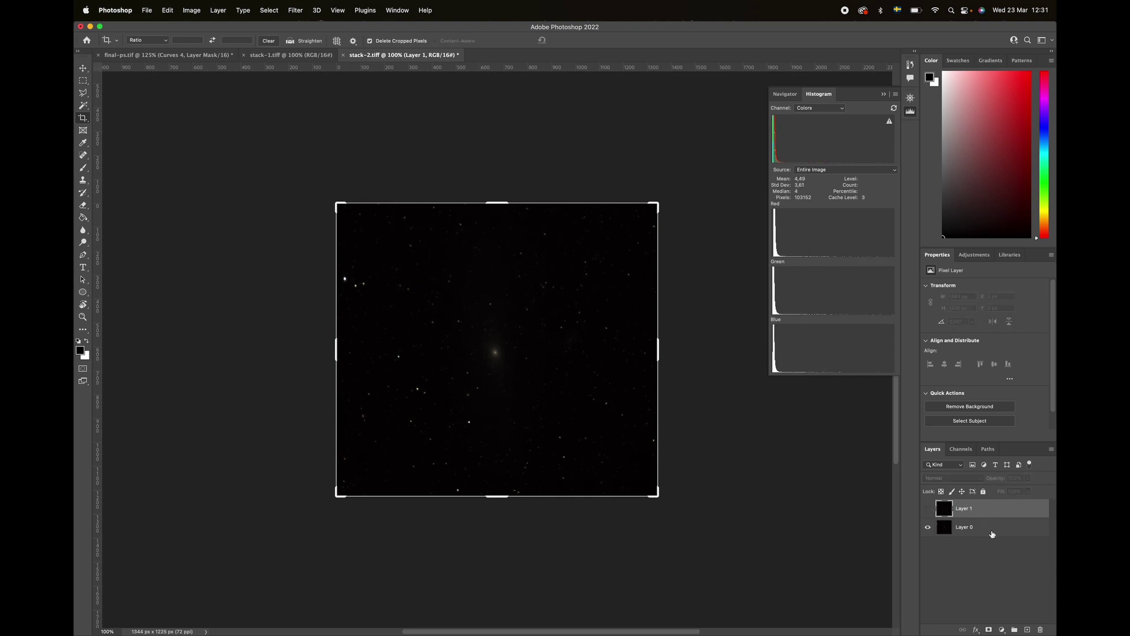
{"action": "left_click", "coordinate": [992, 534]}
{"action": "left_click", "coordinate": [929, 509]}
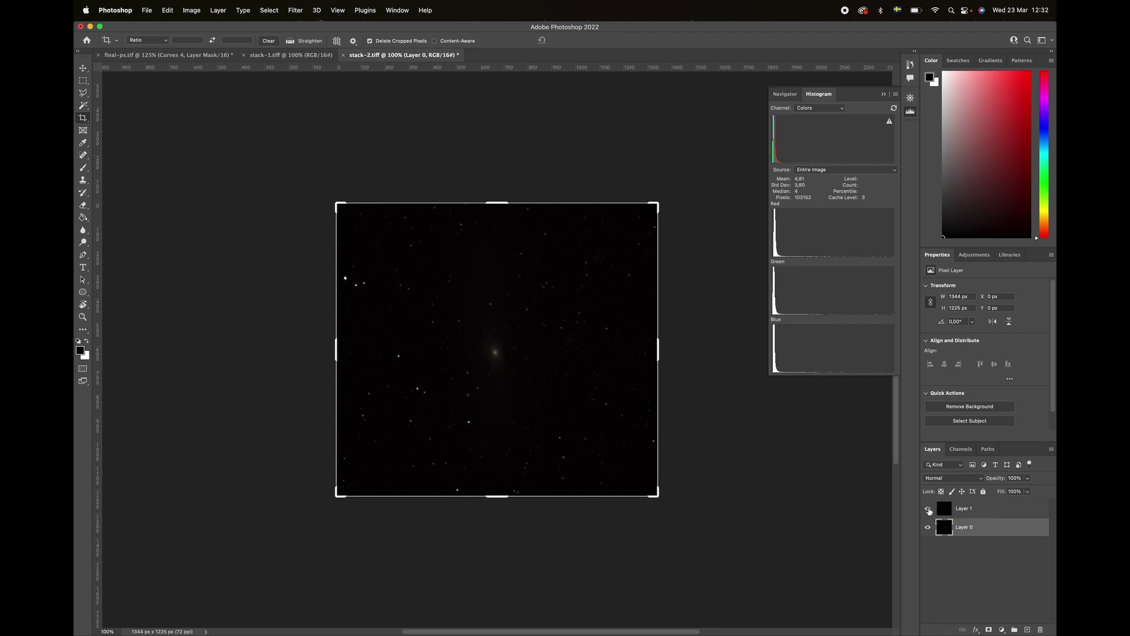
{"action": "left_click_drag", "start_coordinate": [965, 526], "coordinate": [982, 506]}
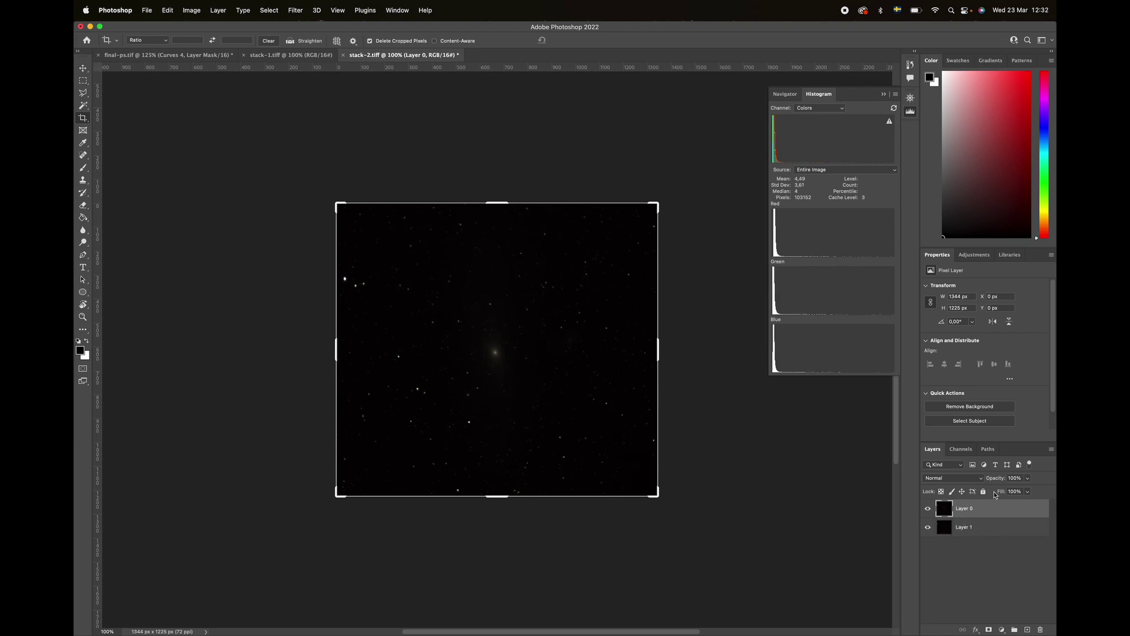
Rotate Layer 0 slightly to match the stars in Layer 1, and save the result to the Desktop as stack-2.tif with LZW compression.
{"action": "left_click", "coordinate": [1028, 479]}
{"action": "key", "text": "super+t"}
{"action": "mouse_move", "coordinate": [692, 196]}
{"action": "left_mouse_down"}
{"action": "mouse_move", "coordinate": [704, 206]}
{"action": "mouse_move", "coordinate": [695, 196]}
{"action": "left_mouse_up"}
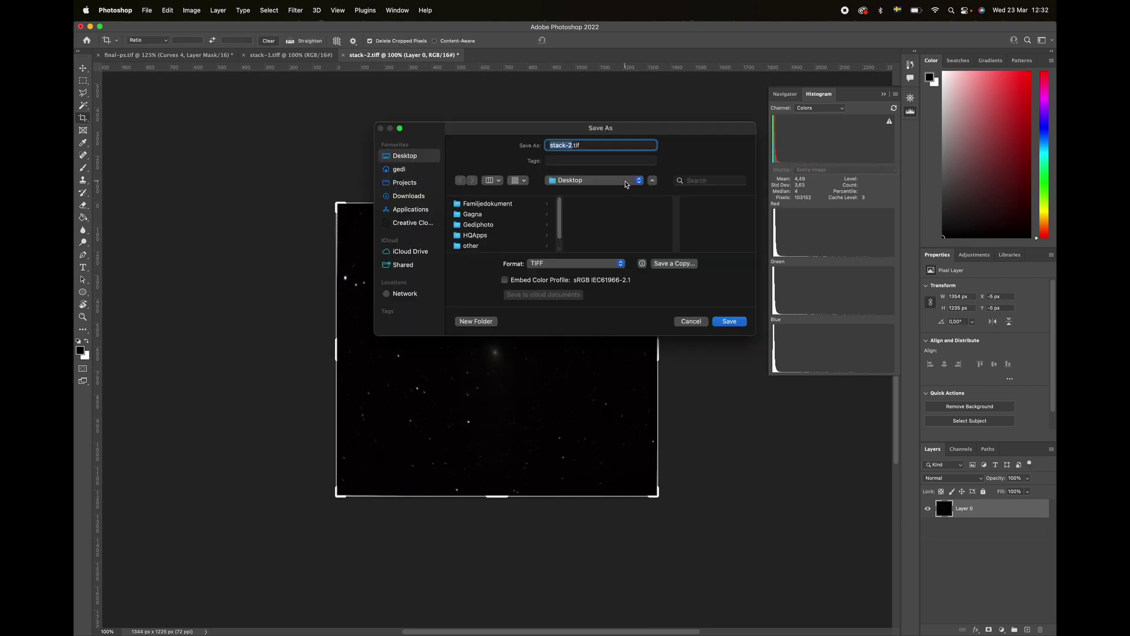
{"action": "key", "text": "Return"}
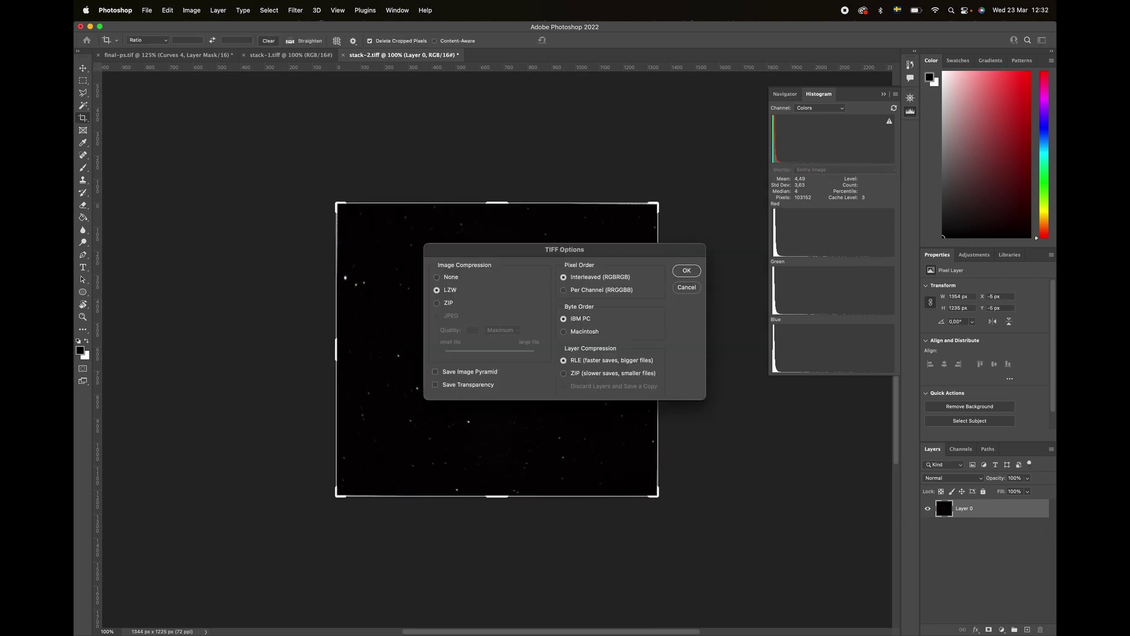
{"action": "left_click", "coordinate": [689, 270]}
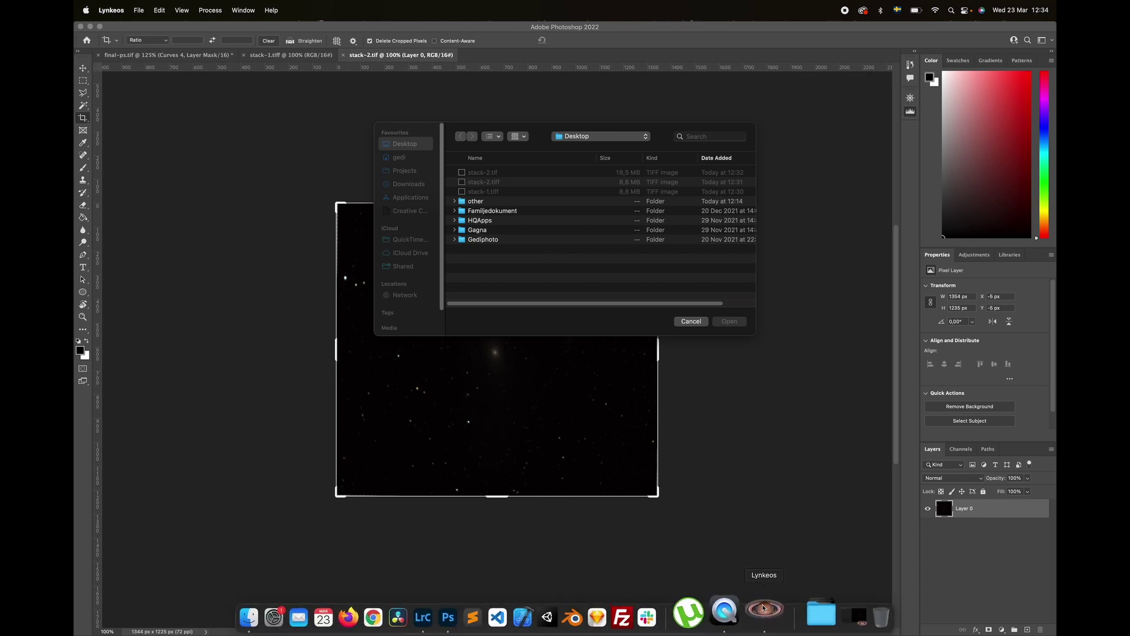
Switch to Lynkeos, close the Untitled document without saving, and load stack-2.tif and stack-1.tiff into a new image list.
{"action": "left_click", "coordinate": [764, 611]}
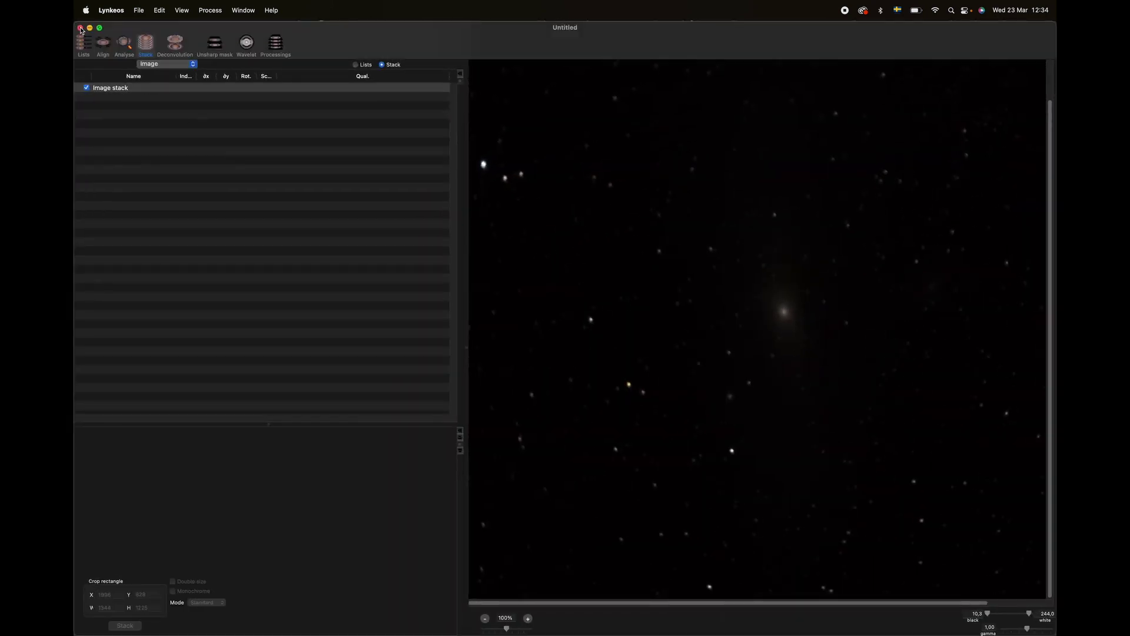
{"action": "left_click", "coordinate": [80, 29]}
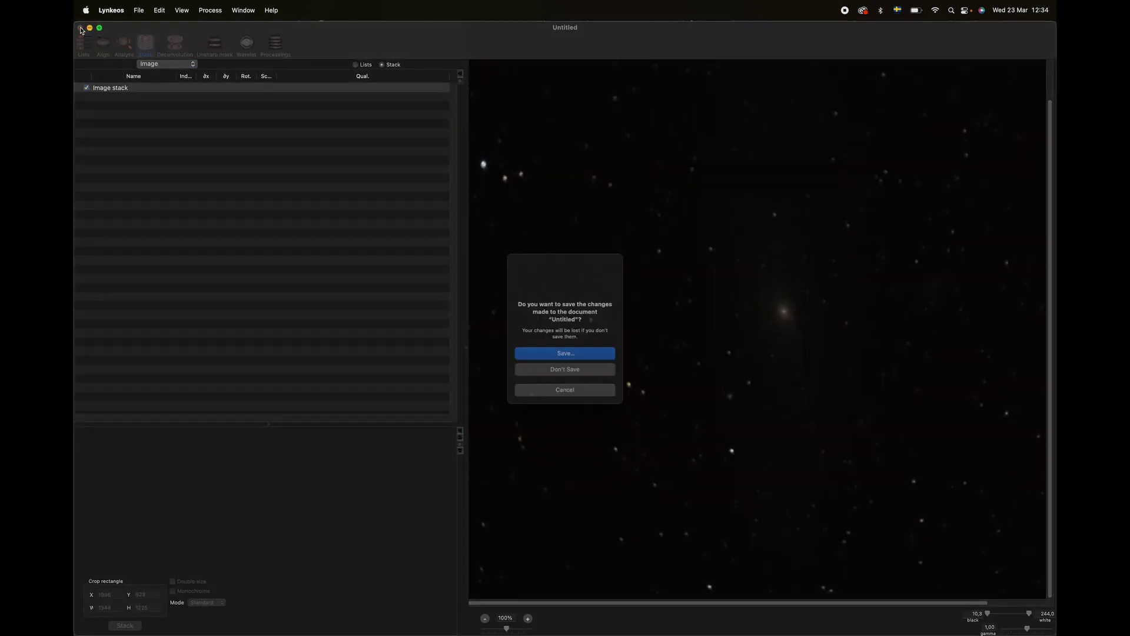
{"action": "left_click", "coordinate": [564, 372]}
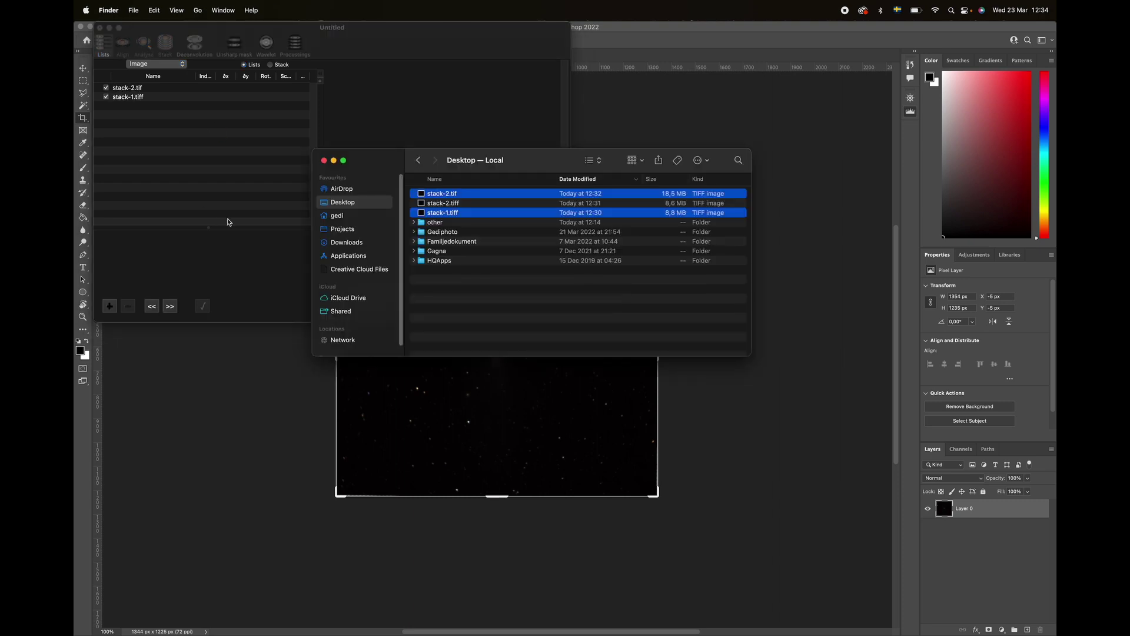
{"action": "left_click", "coordinate": [222, 123]}
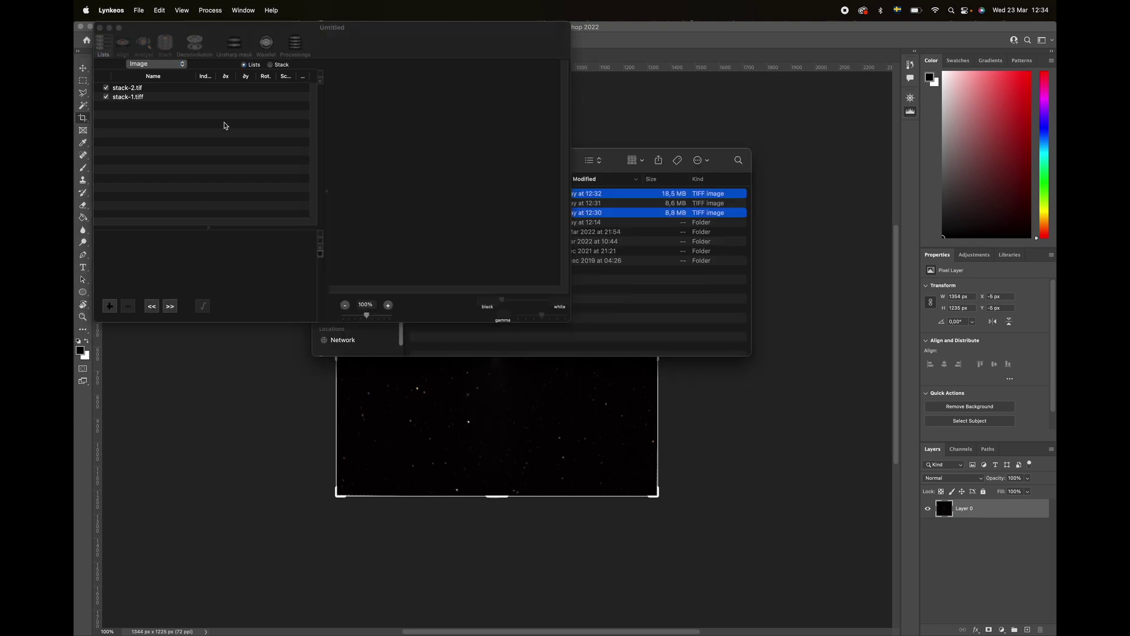
{"action": "left_click", "coordinate": [120, 28]}
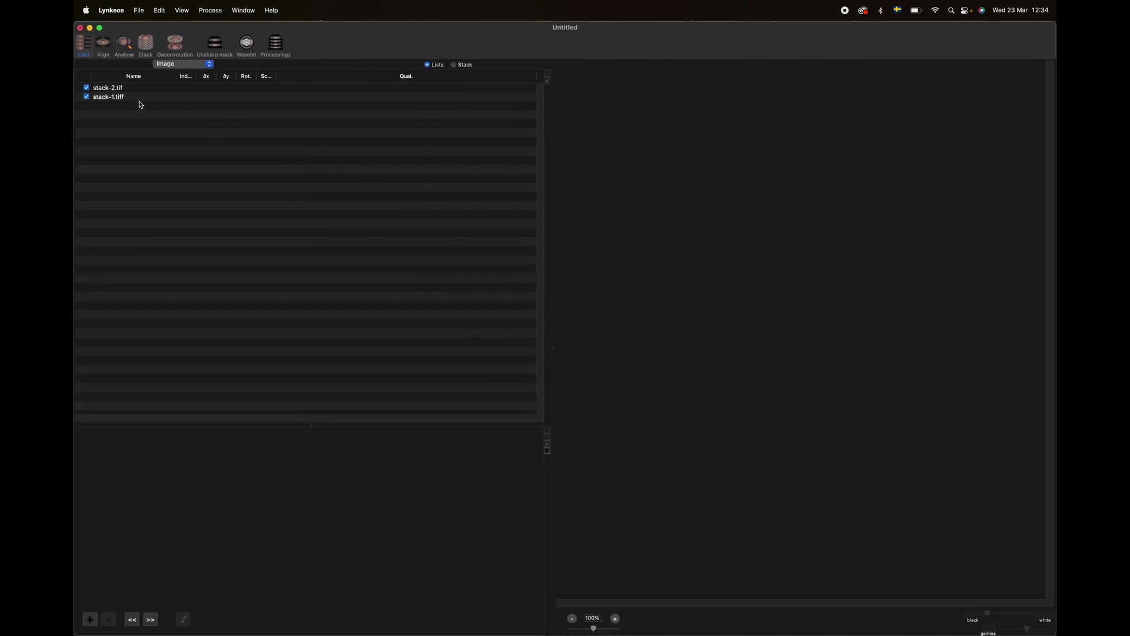
Alternate between stack-1.tiff and stack-2.tif to compare how well their star positions match.
{"action": "left_click", "coordinate": [133, 99]}
{"action": "key", "text": "Up"}
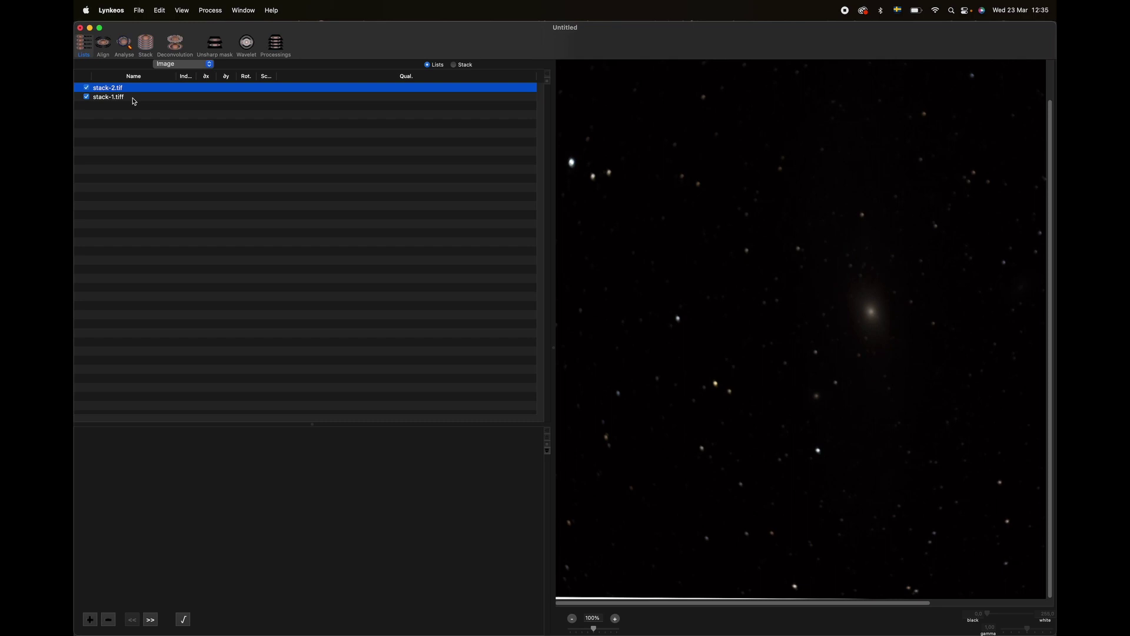
{"action": "key", "text": "Down"}
{"action": "key", "text": "Up"}
{"action": "key", "text": "Down"}
{"action": "key", "text": "Up"}
{"action": "key", "text": "Down"}
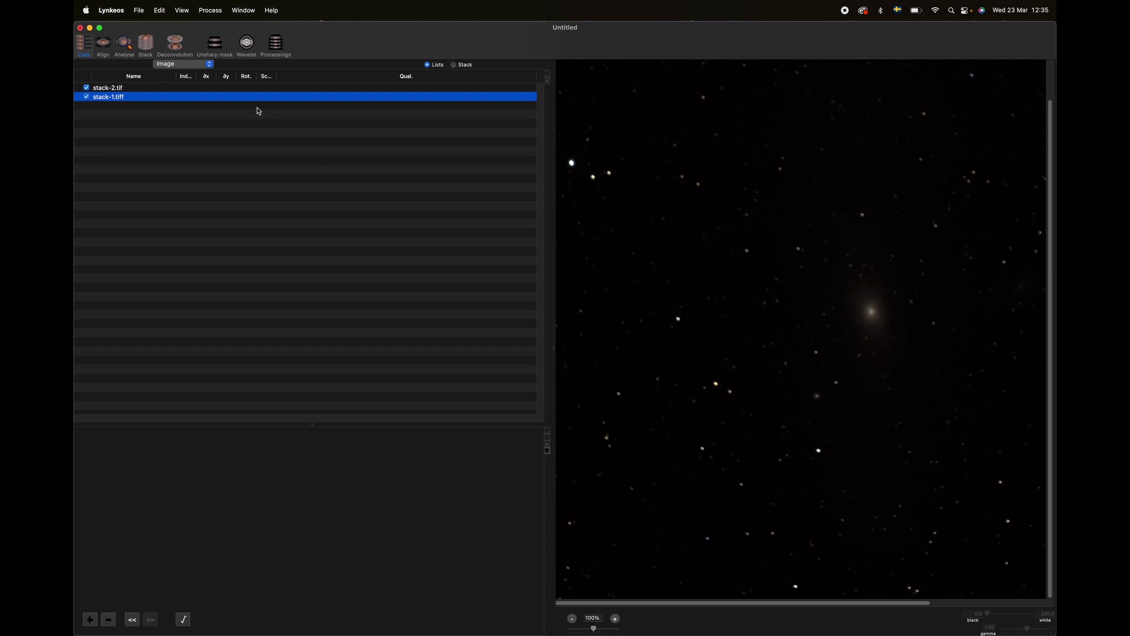
{"action": "key", "text": "Up"}
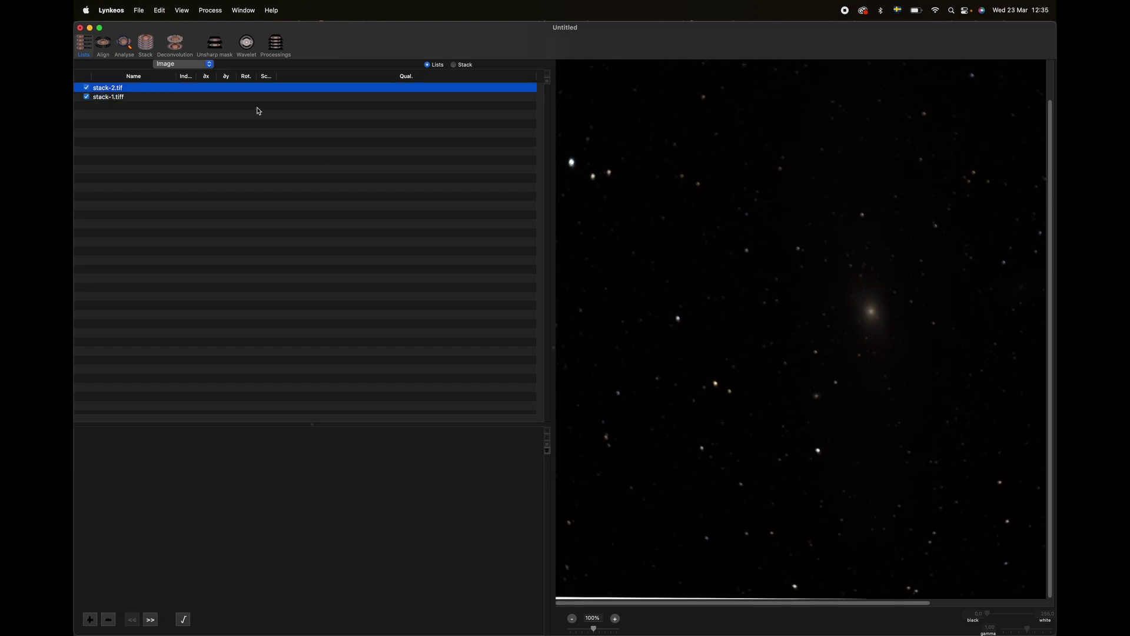
{"action": "key", "text": "Down"}
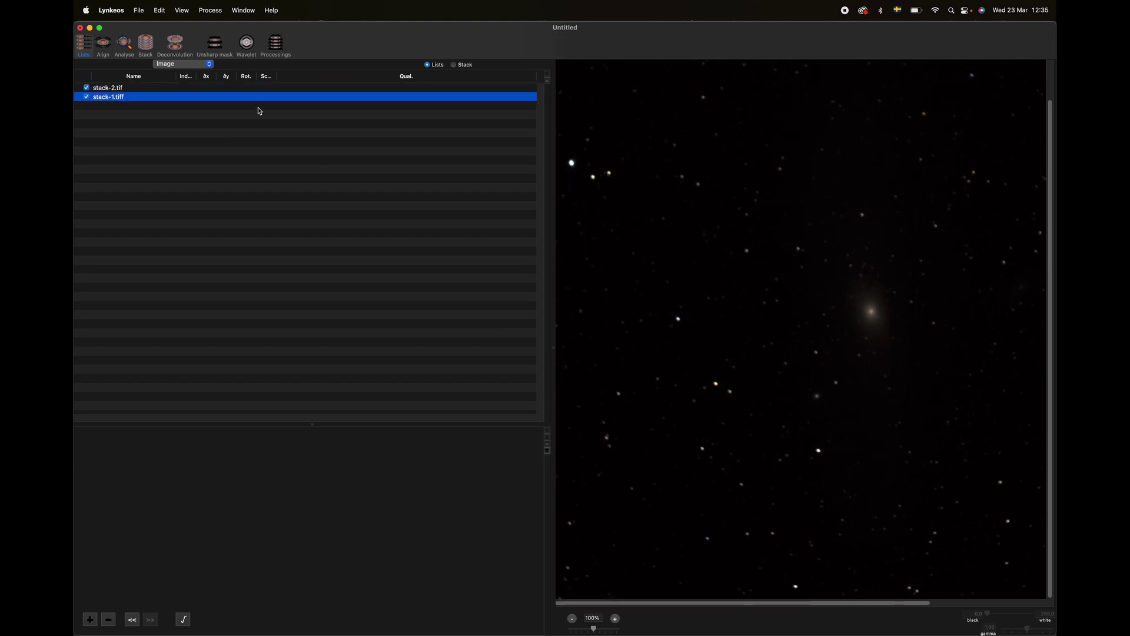
Align the two images on a large area around the galaxy, and stack them with a 1296 by 1176 pixel crop rectangle.
{"action": "left_click", "coordinate": [103, 45]}
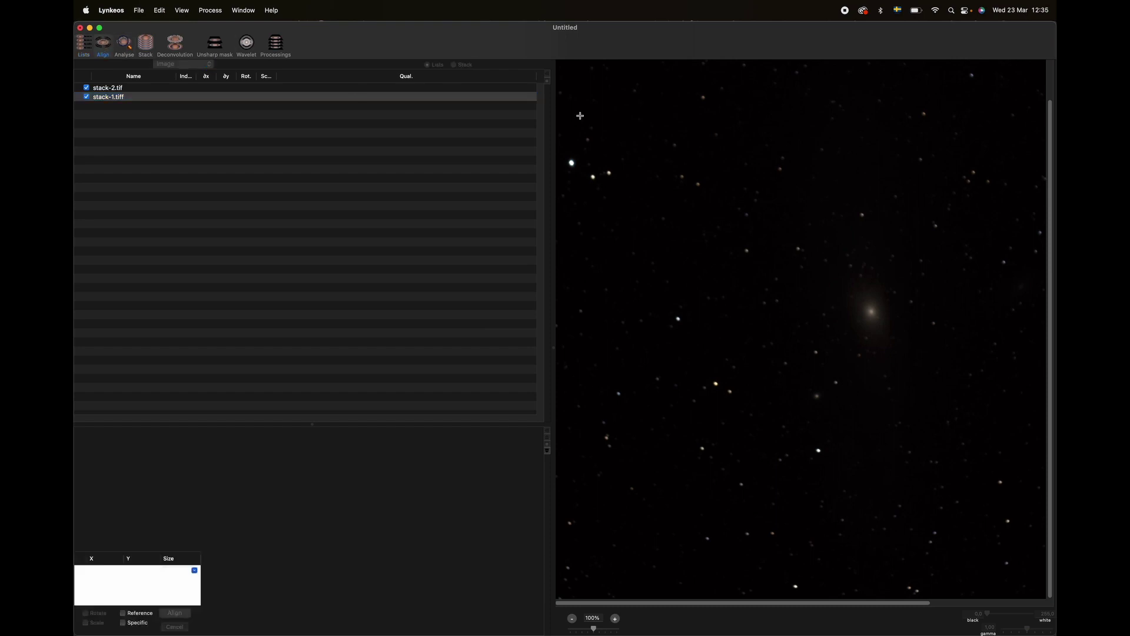
{"action": "left_click_drag", "start_coordinate": [672, 119], "coordinate": [1036, 469]}
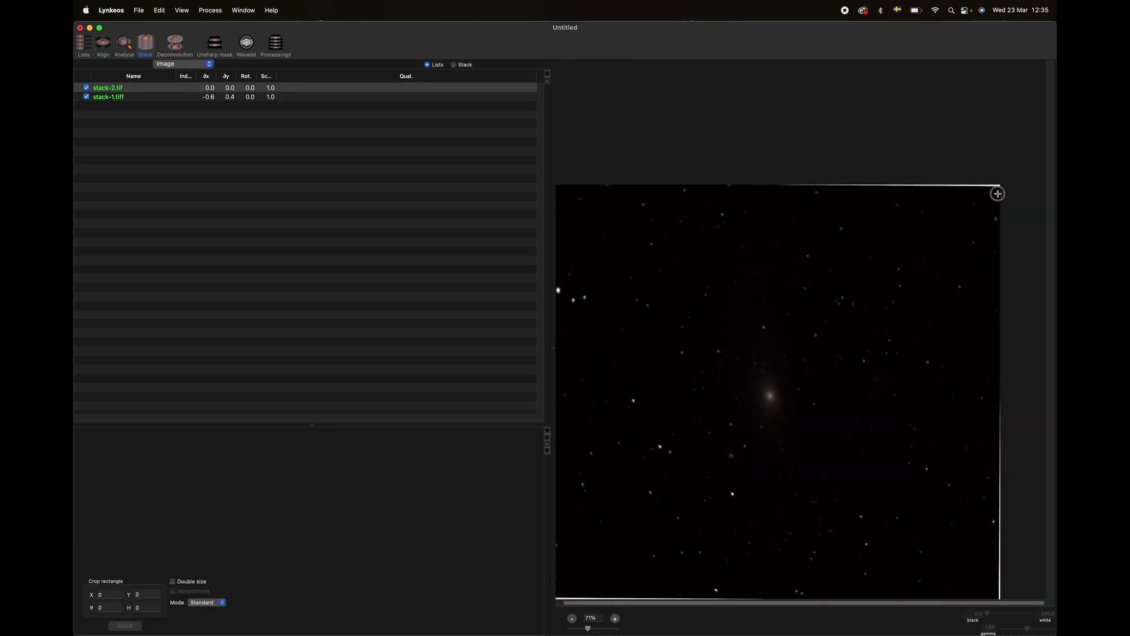
{"action": "left_click_drag", "start_coordinate": [998, 193], "coordinate": [559, 592]}
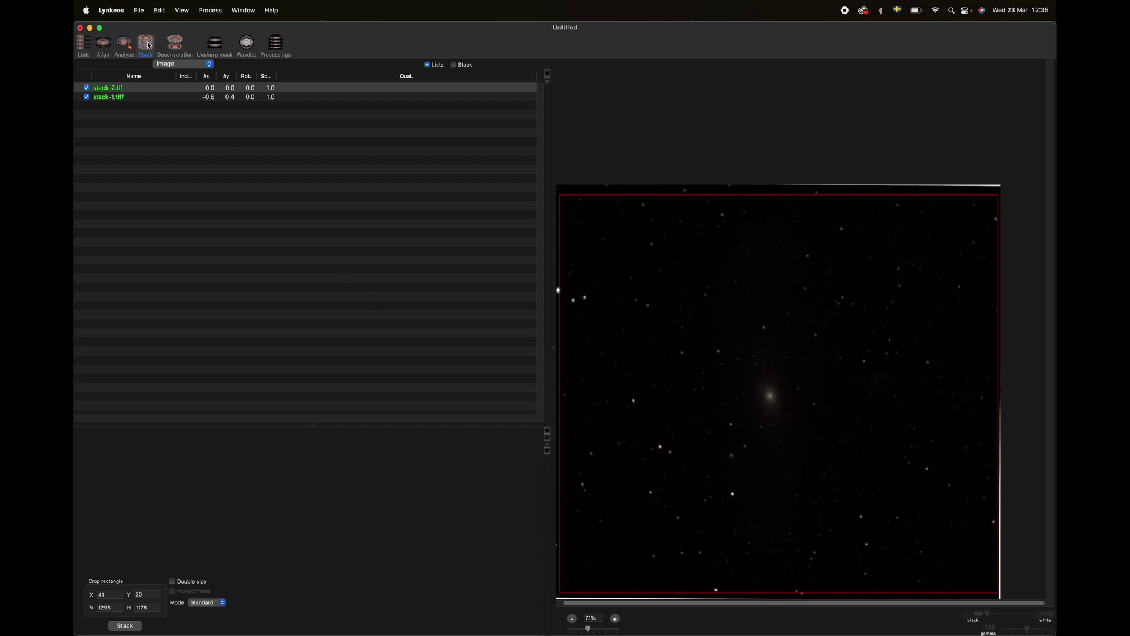
Save the combined stack to the Desktop as final-andromeda in TIFF format.
{"action": "left_click", "coordinate": [138, 10]}
{"action": "left_click", "coordinate": [156, 127]}
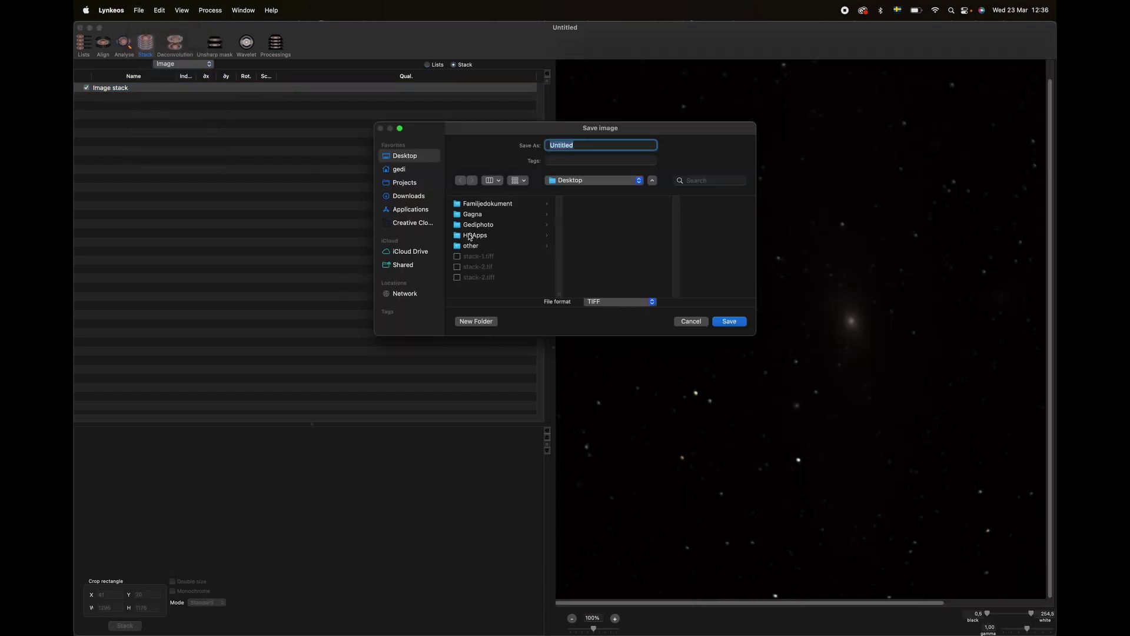
{"action": "type", "text": "final-andromeda"}
{"action": "key", "text": "Return"}
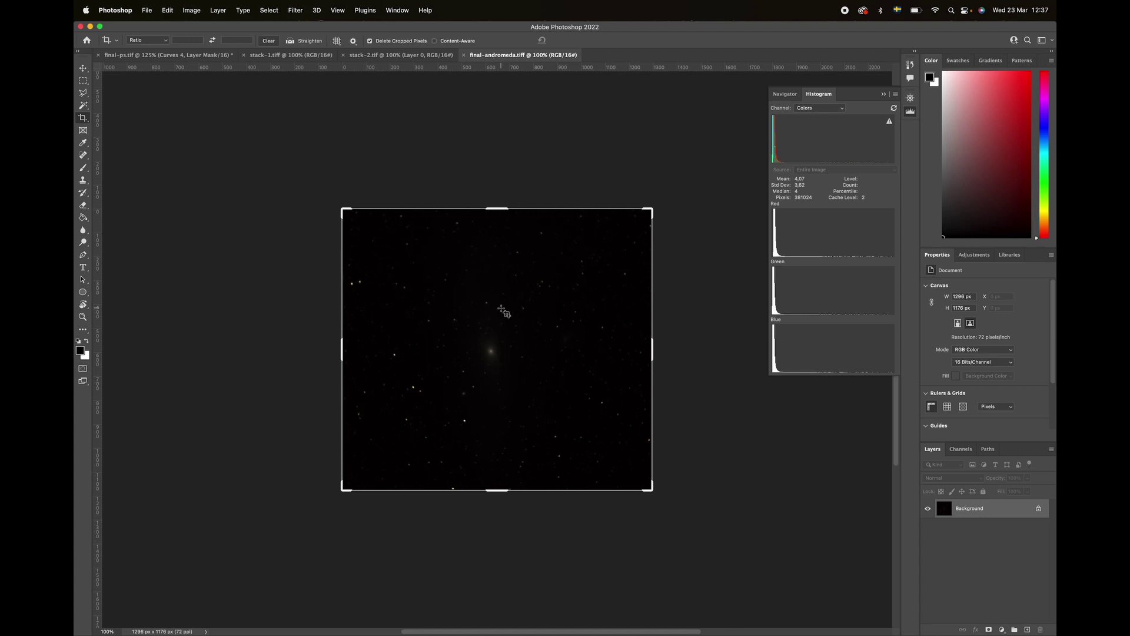
Duplicate the Background layer of final-andromeda.tiff.
{"action": "scroll", "coordinate": [499, 320], "scroll_direction": "up", "scroll_amount": 5}
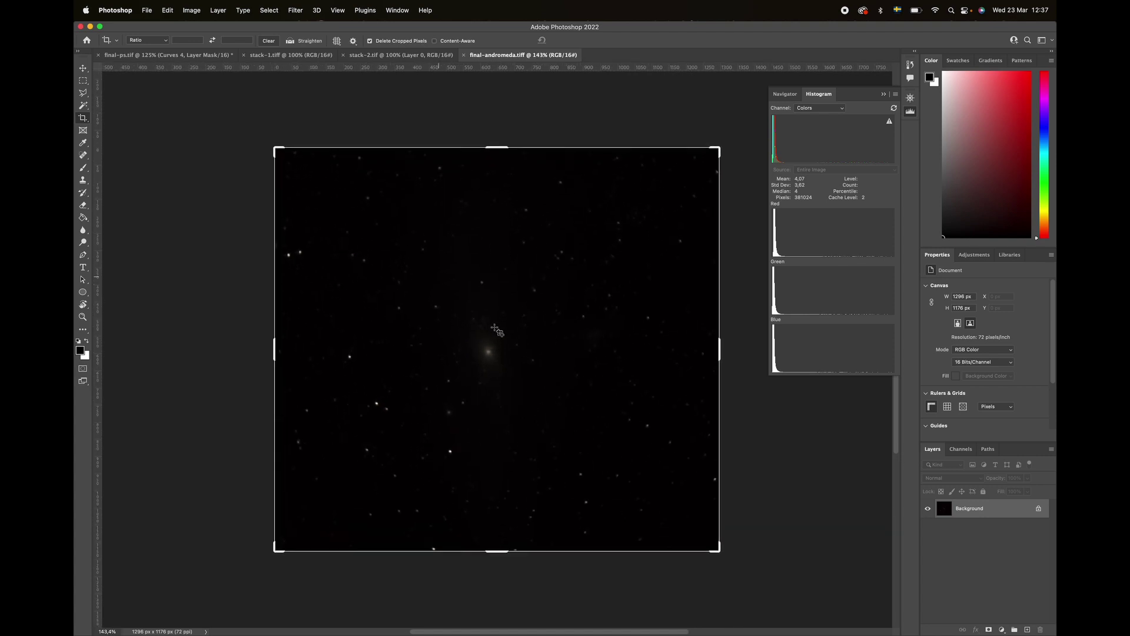
{"action": "scroll", "coordinate": [496, 330], "scroll_direction": "down", "scroll_amount": 2}
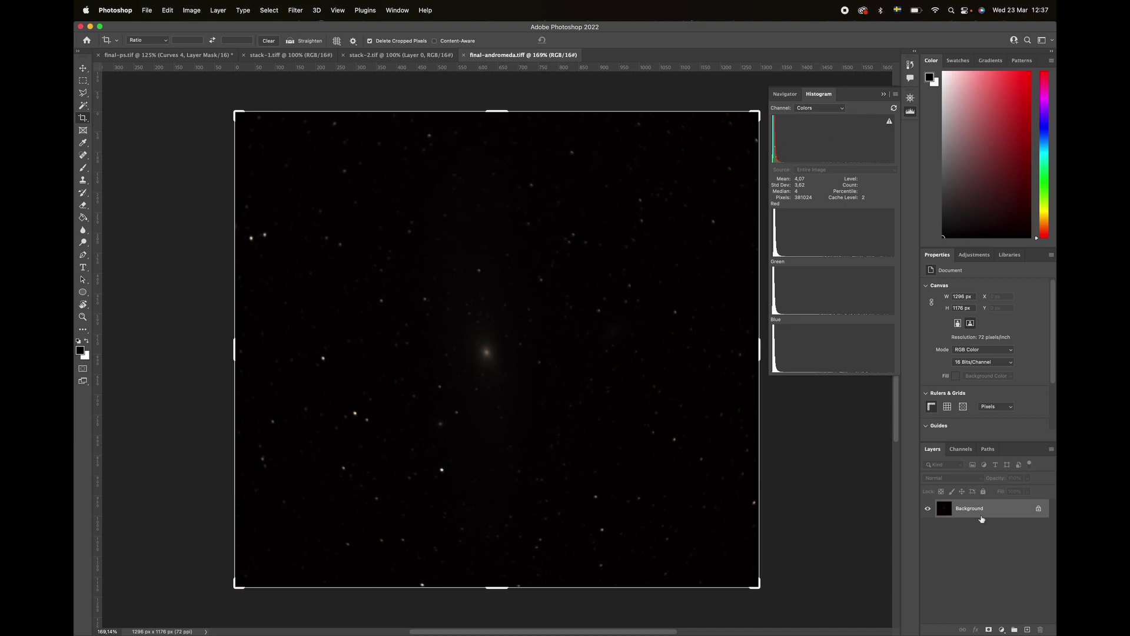
{"action": "key", "text": "super+j"}
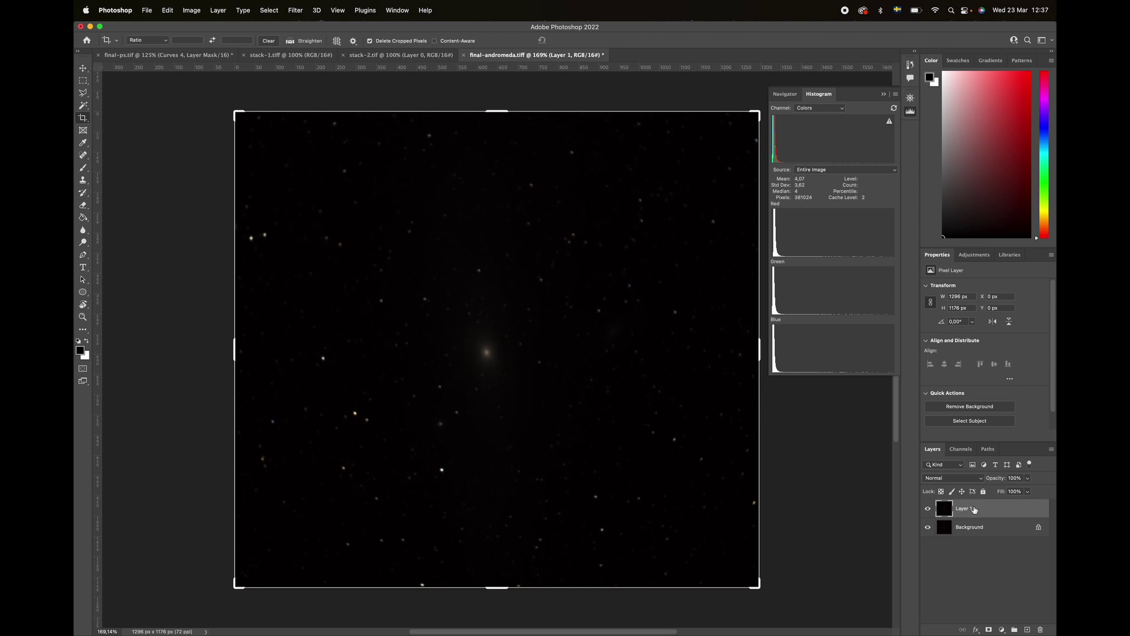
Brighten the duplicated layer with a Levels adjustment, setting the midtone input to 1.46.
{"action": "key", "text": "super+l"}
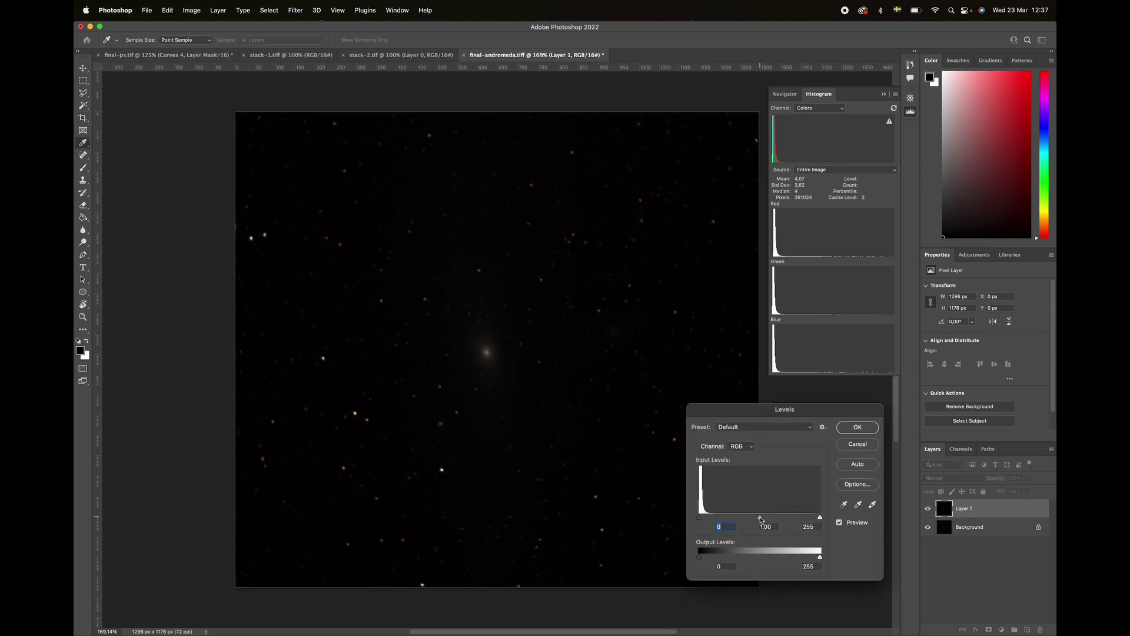
{"action": "left_click_drag", "start_coordinate": [760, 518], "coordinate": [744, 519]}
{"action": "mouse_move", "coordinate": [743, 518]}
{"action": "left_mouse_down"}
{"action": "mouse_move", "coordinate": [707, 522]}
{"action": "mouse_move", "coordinate": [744, 520]}
{"action": "left_mouse_up"}
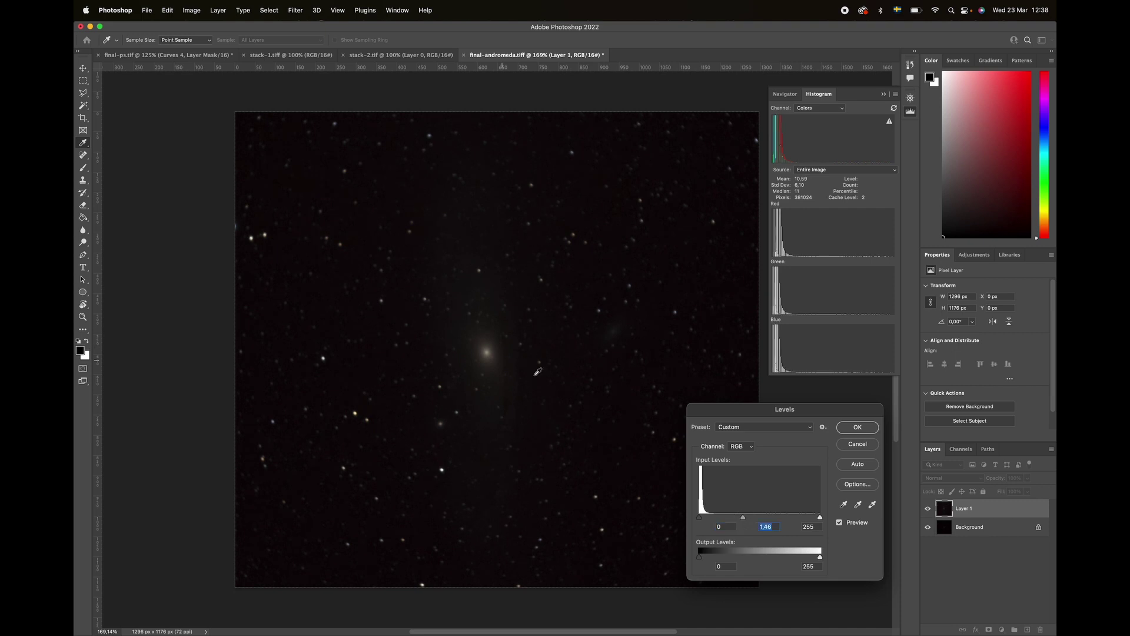
{"action": "left_click", "coordinate": [857, 428]}
{"action": "key", "text": "c"}
Apply a second Levels adjustment to Layer 1 with the black input at 2 and the midtone input at 1.22.
{"action": "key", "text": "super+l"}
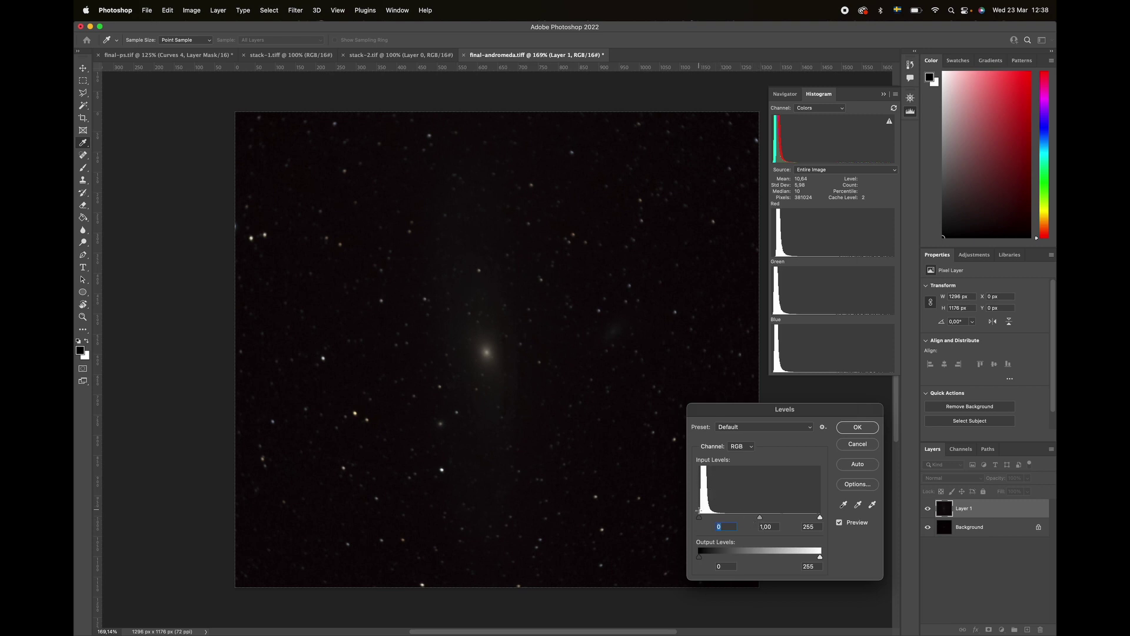
{"action": "left_click_drag", "start_coordinate": [760, 517], "coordinate": [752, 520]}
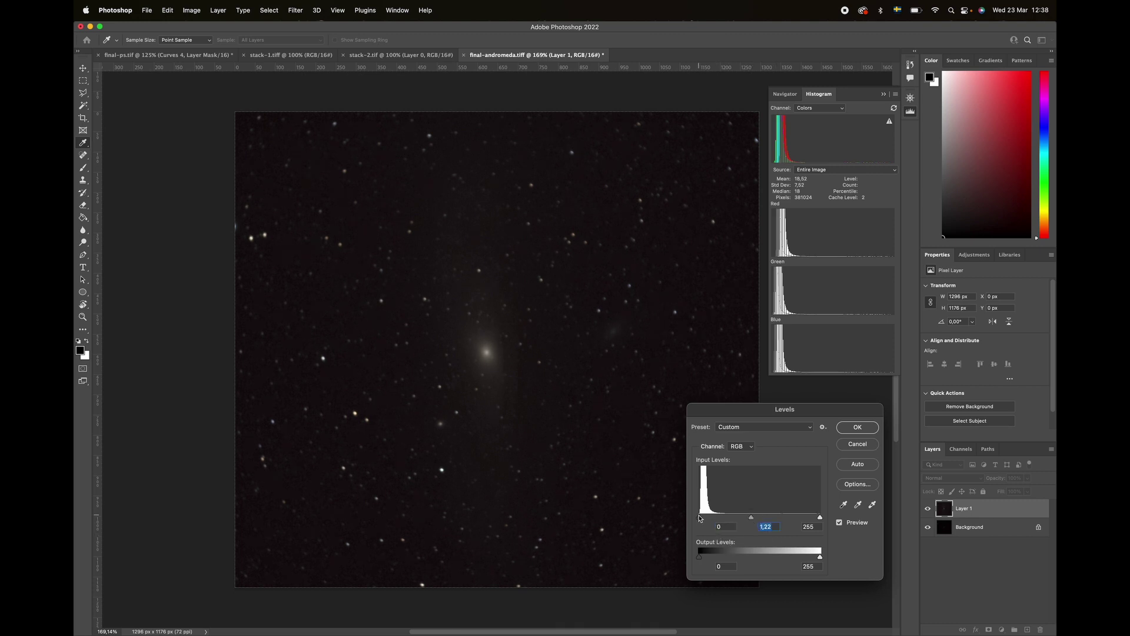
{"action": "mouse_move", "coordinate": [700, 520]}
{"action": "left_mouse_down"}
{"action": "mouse_move", "coordinate": [683, 523]}
{"action": "mouse_move", "coordinate": [699, 517]}
{"action": "left_mouse_up"}
{"action": "left_click", "coordinate": [724, 527]}
{"action": "type", "text": "2"}
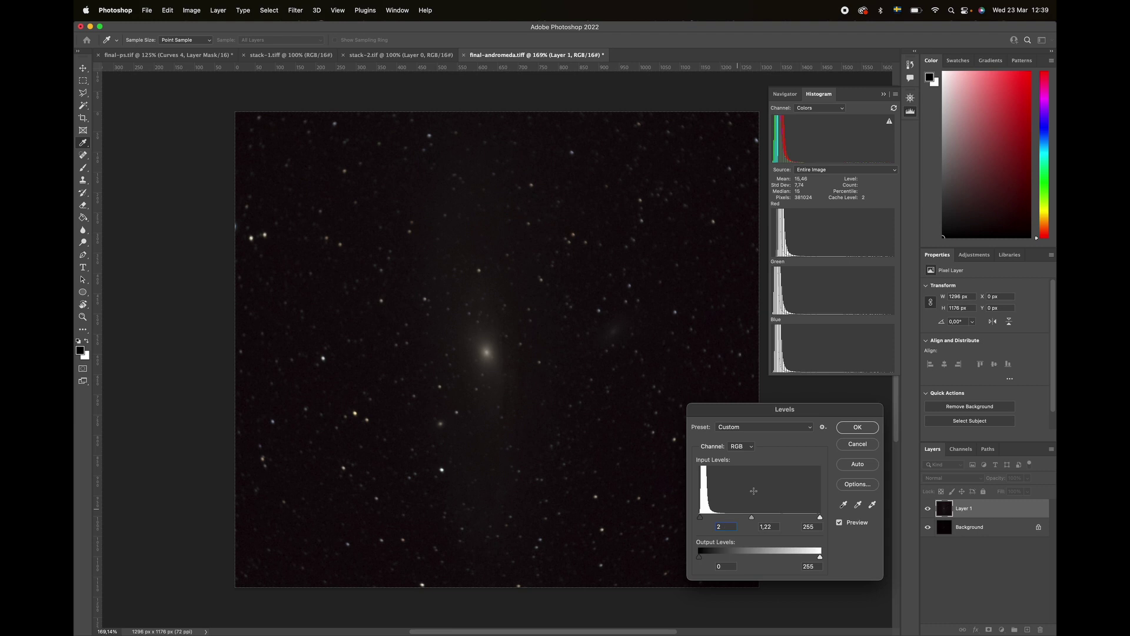
{"action": "left_click", "coordinate": [857, 427]}
{"action": "key", "text": "c"}
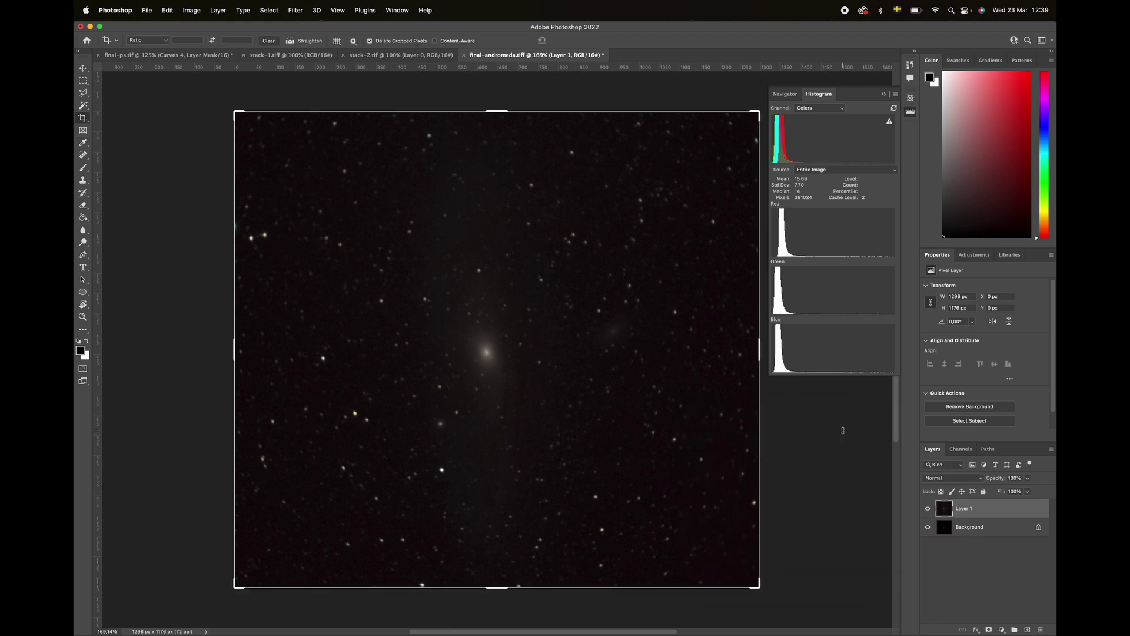
Brighten Layer 1 with another Levels adjustment, setting the midtone input to 1.14.
{"action": "key", "text": "super+l"}
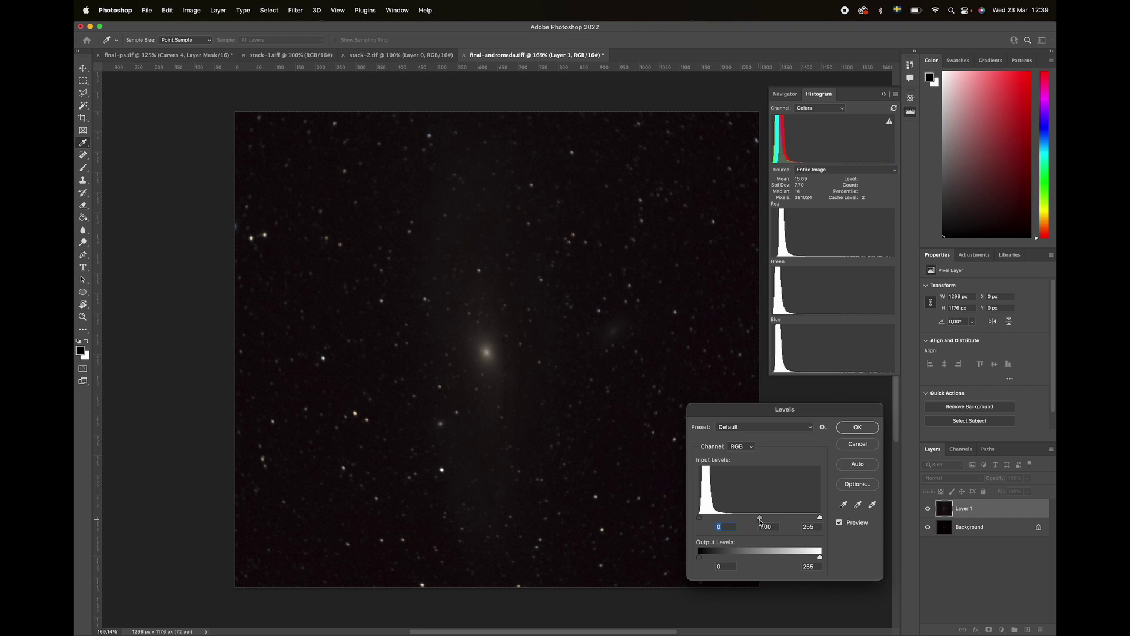
{"action": "left_click_drag", "start_coordinate": [761, 521], "coordinate": [754, 519]}
{"action": "left_click", "coordinate": [722, 528]}
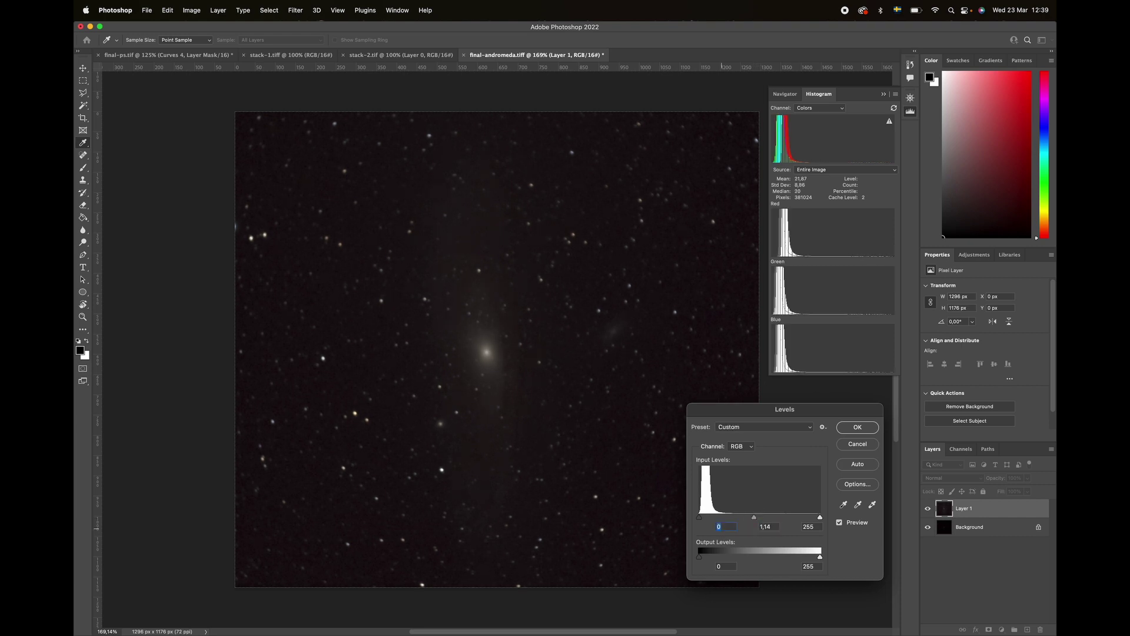
{"action": "left_click", "coordinate": [847, 429]}
Apply one more Levels adjustment to Layer 1 with the black input at 2 and the midtone input at 1.05.
{"action": "key", "text": "super+l"}
{"action": "left_click_drag", "start_coordinate": [759, 518], "coordinate": [758, 518]}
{"action": "type", "text": "2"}
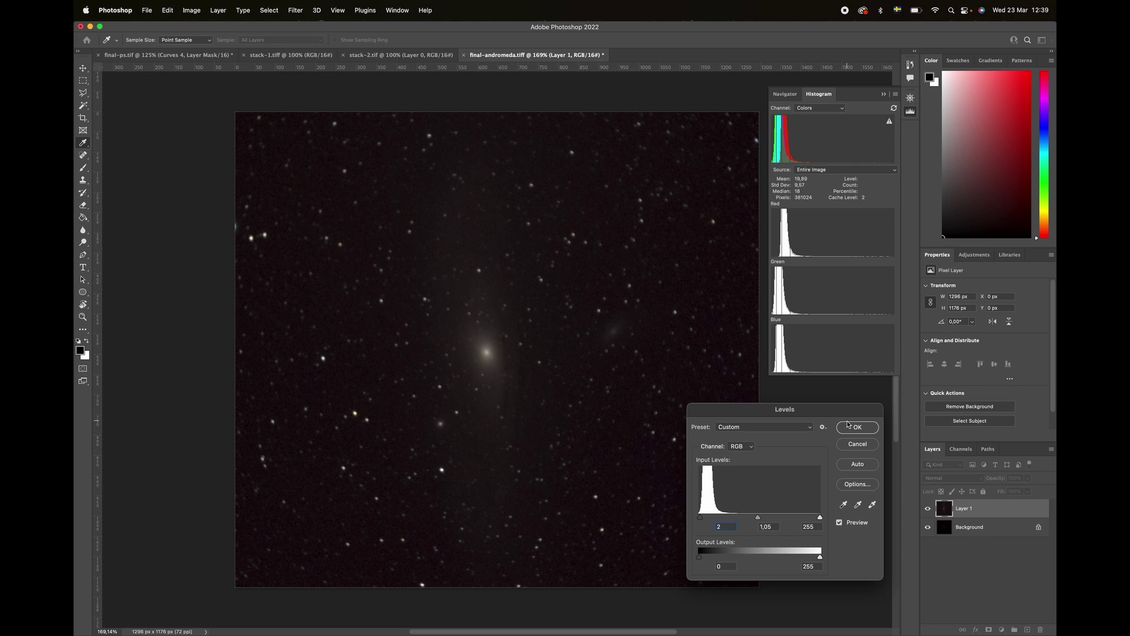
{"action": "left_click", "coordinate": [848, 429]}
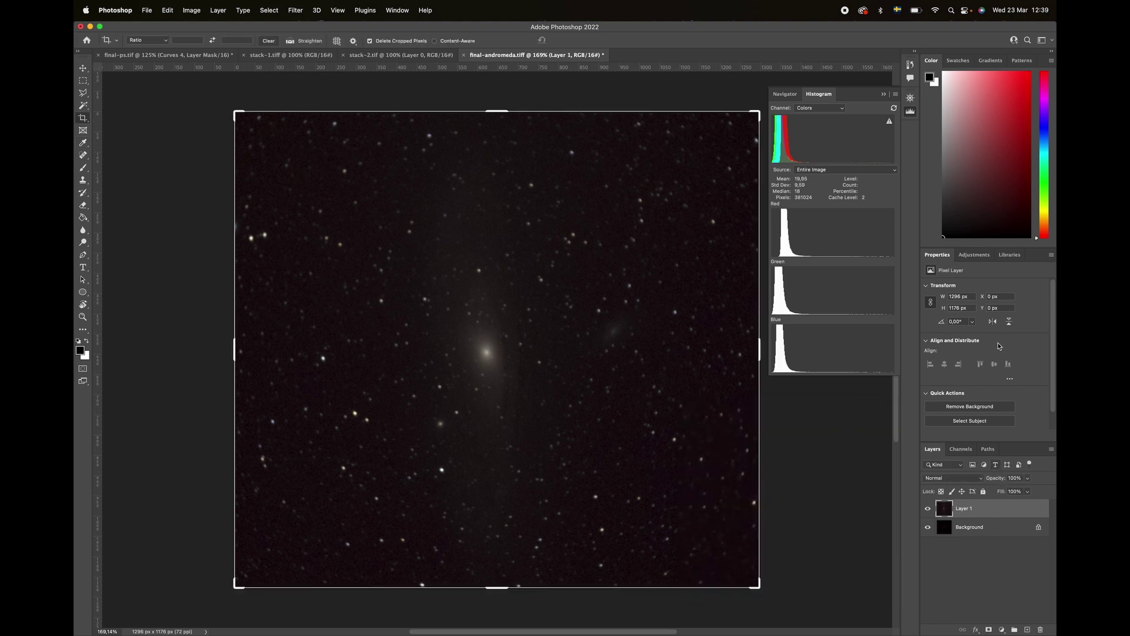
Add a Curves adjustment layer above Layer 1 and adjust the shadow part of its RGB curve.
{"action": "left_click", "coordinate": [988, 257]}
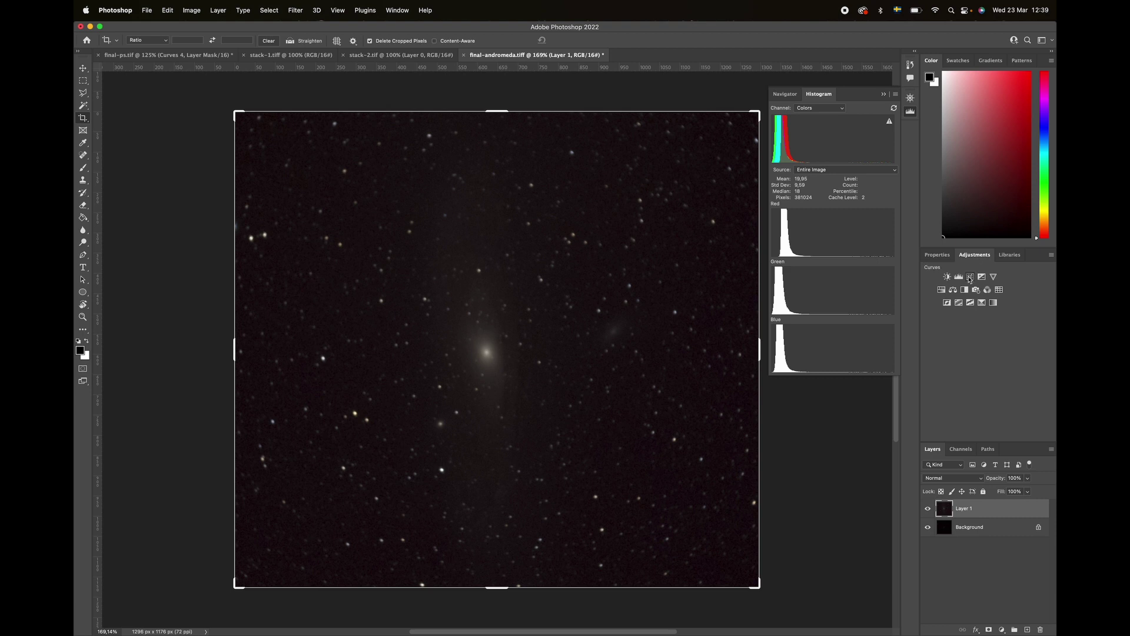
{"action": "left_click", "coordinate": [970, 277]}
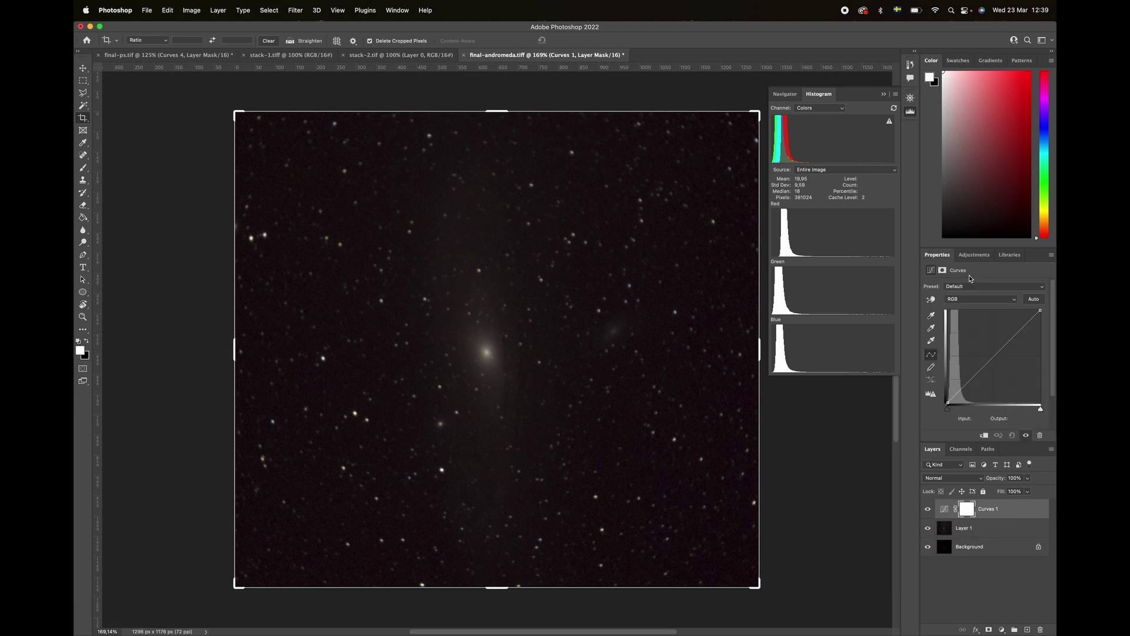
{"action": "left_click", "coordinate": [949, 400]}
{"action": "left_click_drag", "start_coordinate": [948, 400], "coordinate": [959, 389]}
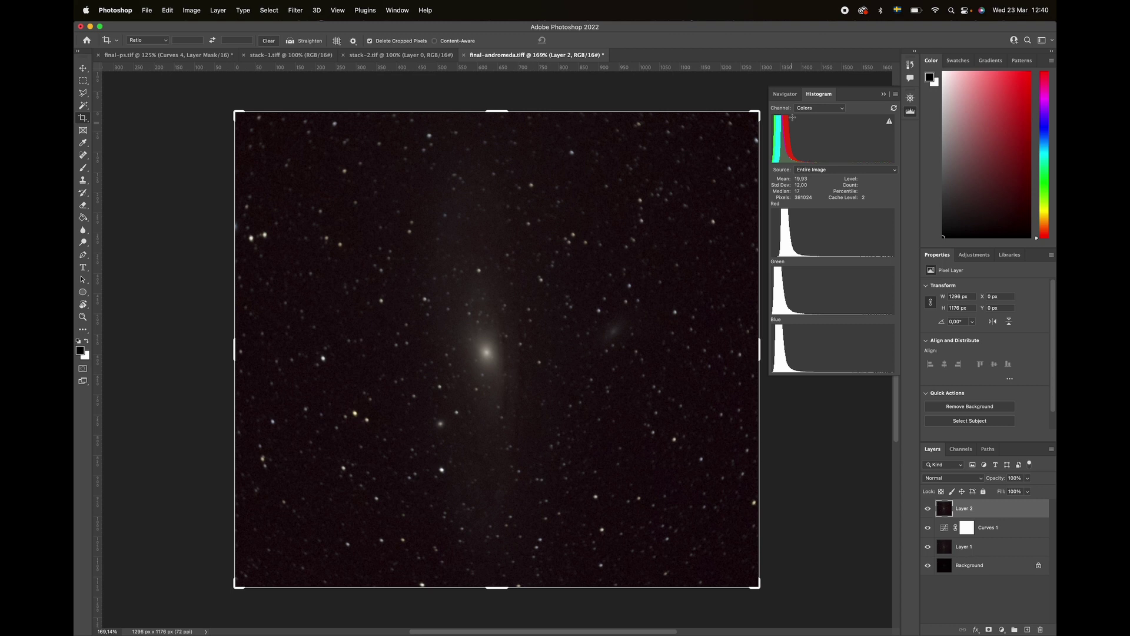
Start a Levels adjustment on Layer 2 and set the red channel's black input to 13.
{"action": "left_click", "coordinate": [822, 109]}
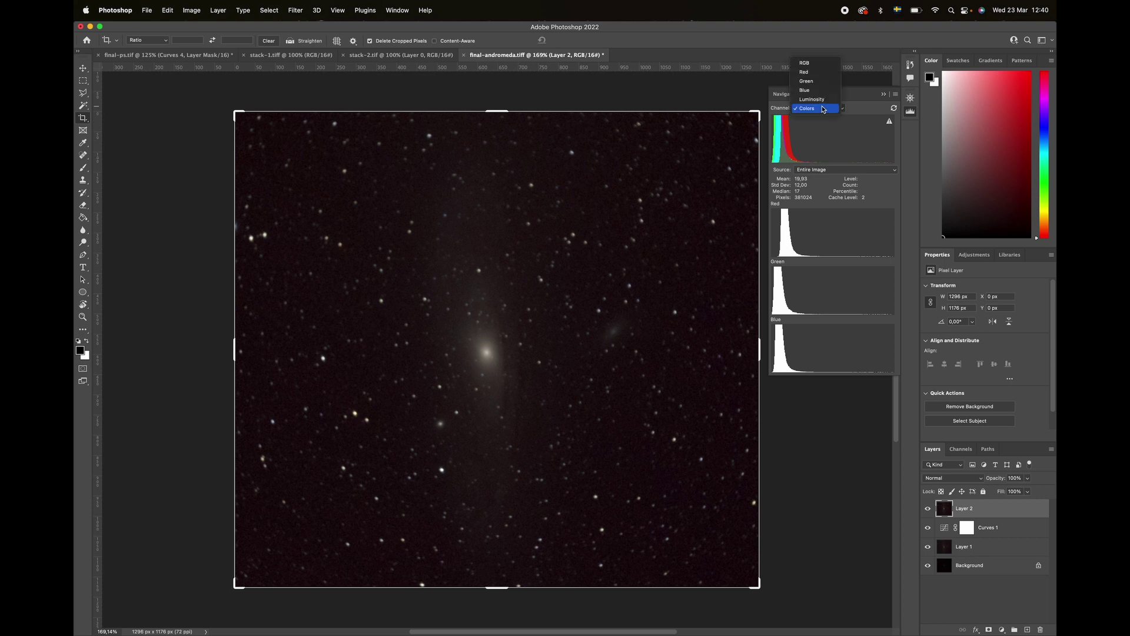
{"action": "left_click", "coordinate": [836, 491]}
{"action": "key", "text": "super+l"}
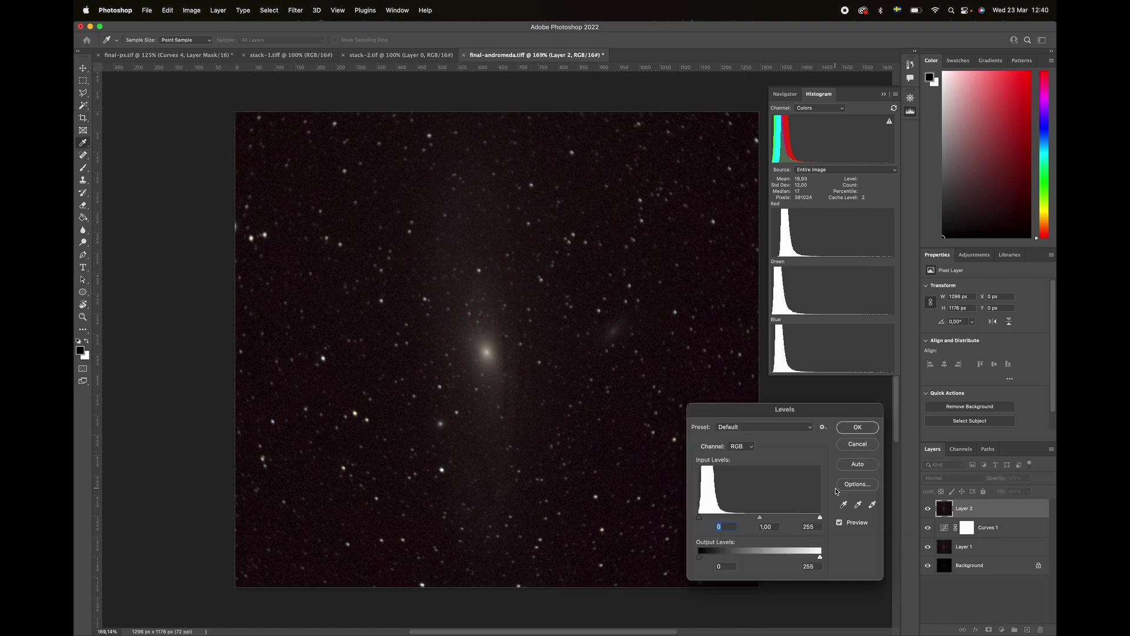
{"action": "left_click", "coordinate": [744, 447]}
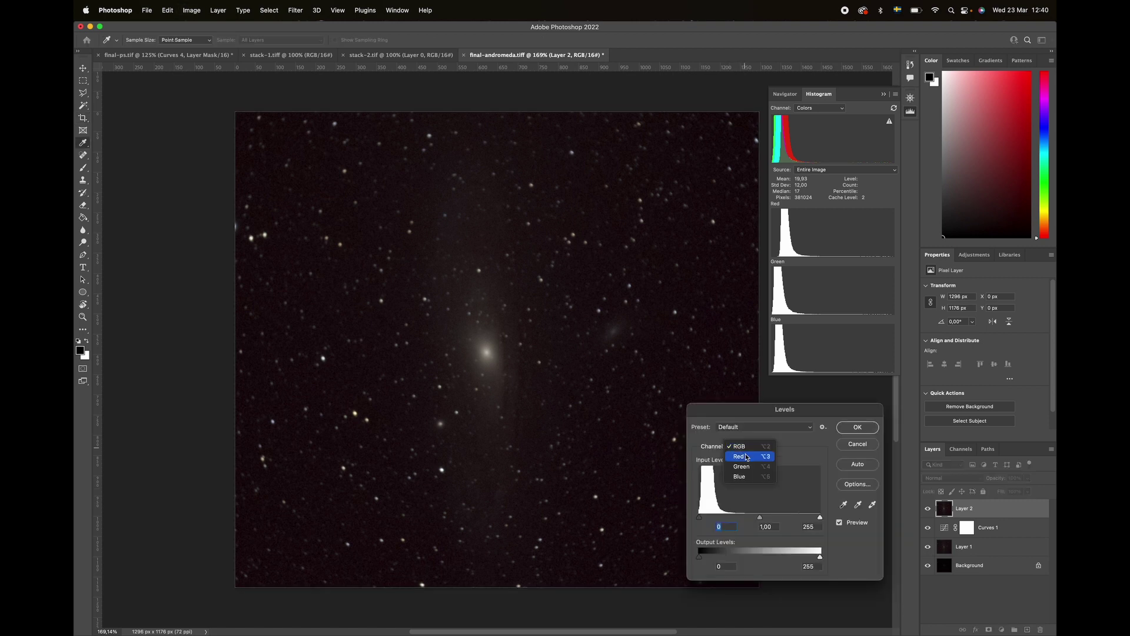
{"action": "left_click", "coordinate": [747, 457]}
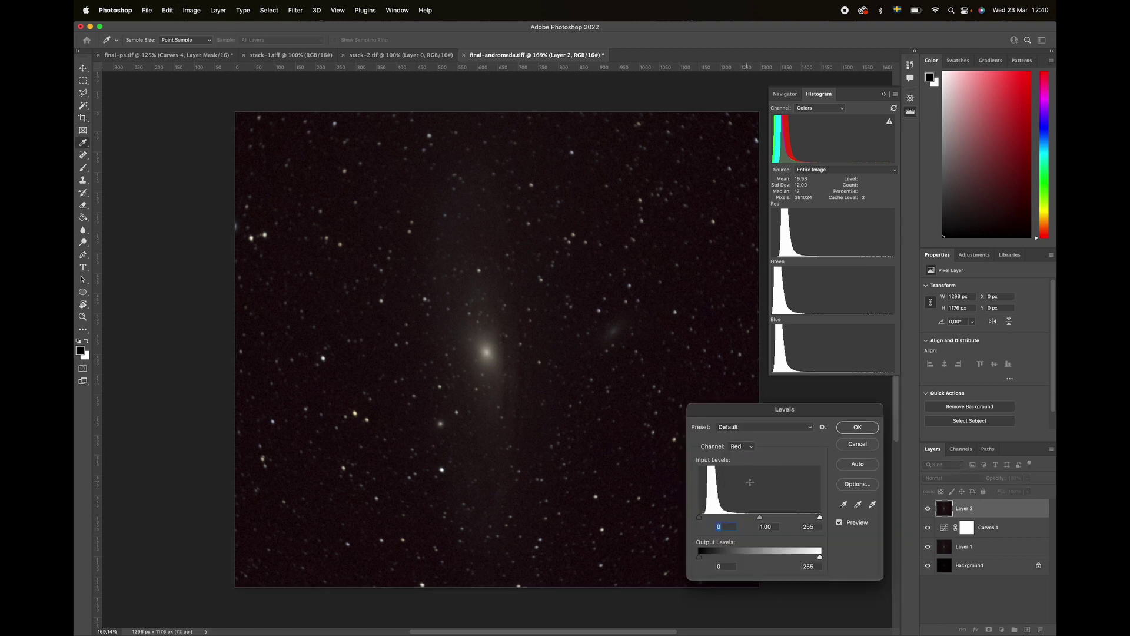
{"action": "left_click", "coordinate": [743, 450]}
{"action": "left_click", "coordinate": [747, 465]}
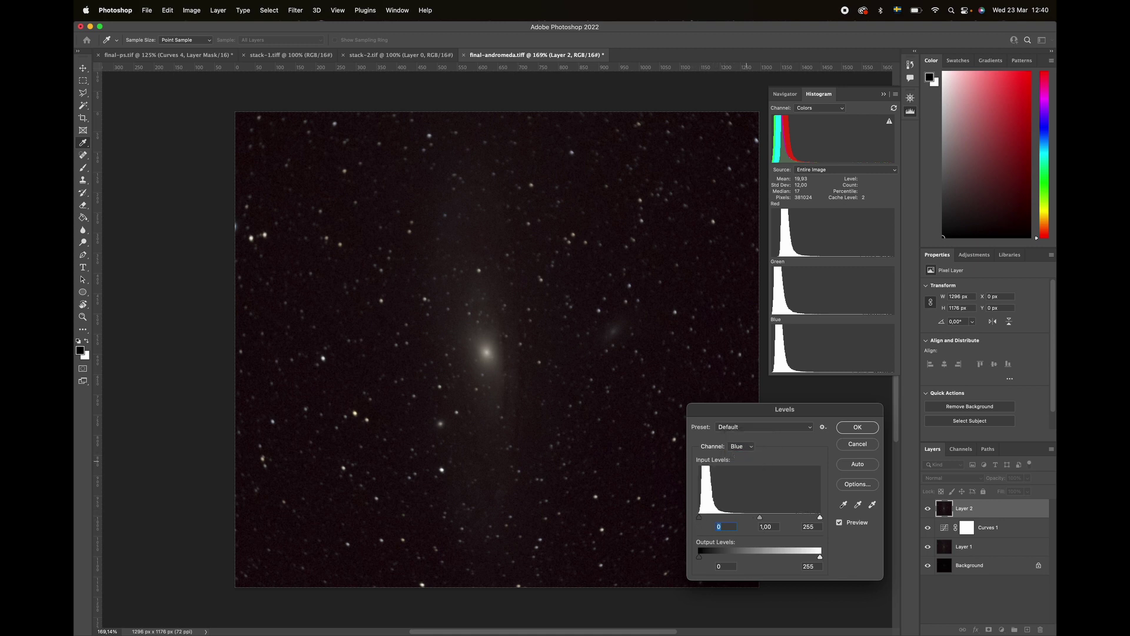
{"action": "left_click", "coordinate": [748, 451]}
{"action": "key", "text": "Up"}
{"action": "key", "text": "Up"}
{"action": "key", "text": "Return"}
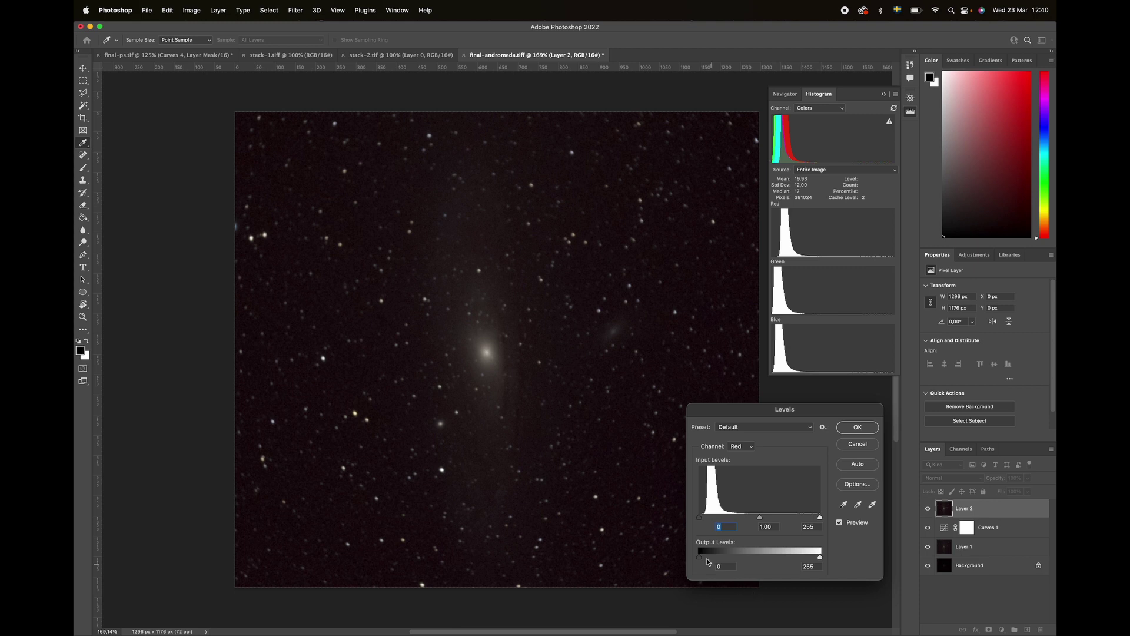
{"action": "left_click_drag", "start_coordinate": [700, 517], "coordinate": [705, 519]}
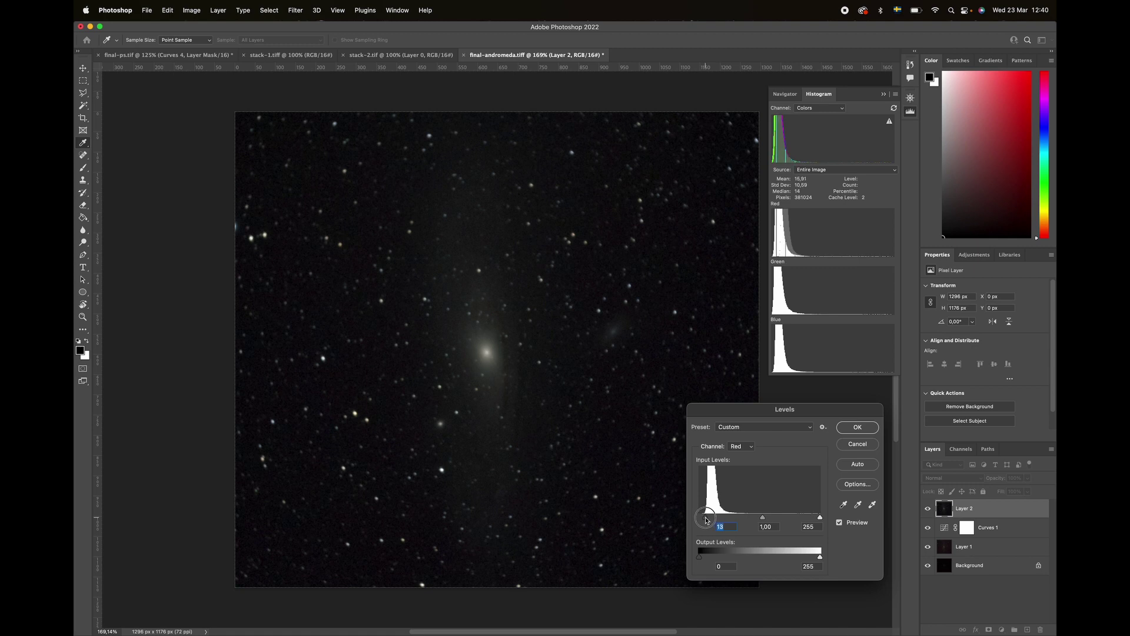
Raise the midtones of the green channel slightly in the same Levels adjustment, keeping its black input at 0.
{"action": "left_click", "coordinate": [741, 446]}
{"action": "left_click", "coordinate": [744, 454]}
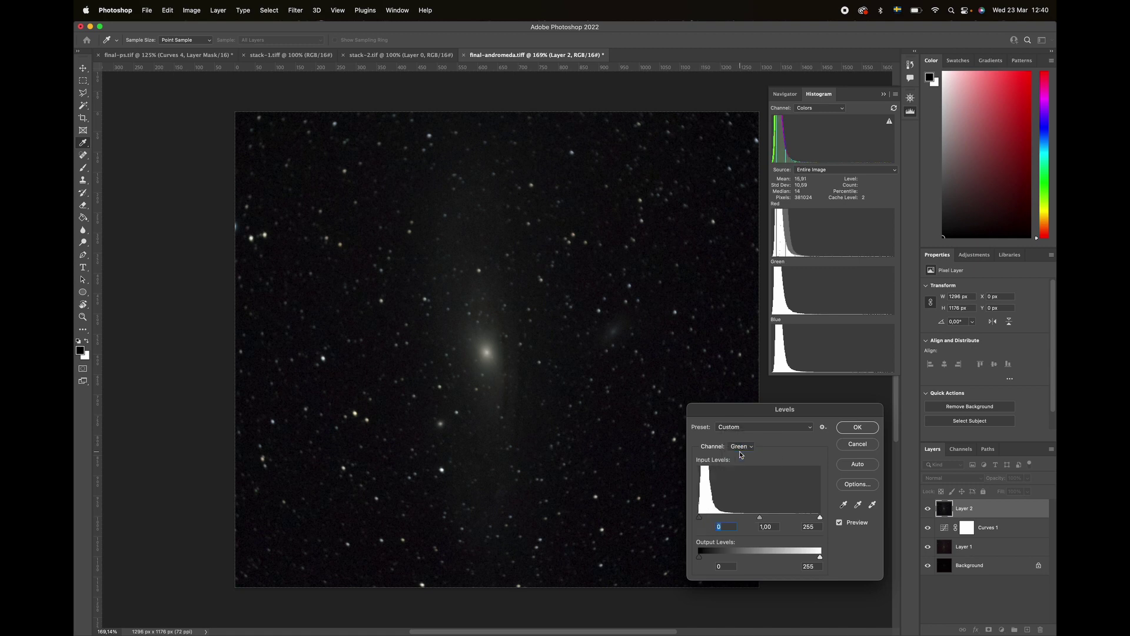
{"action": "left_click", "coordinate": [746, 447]}
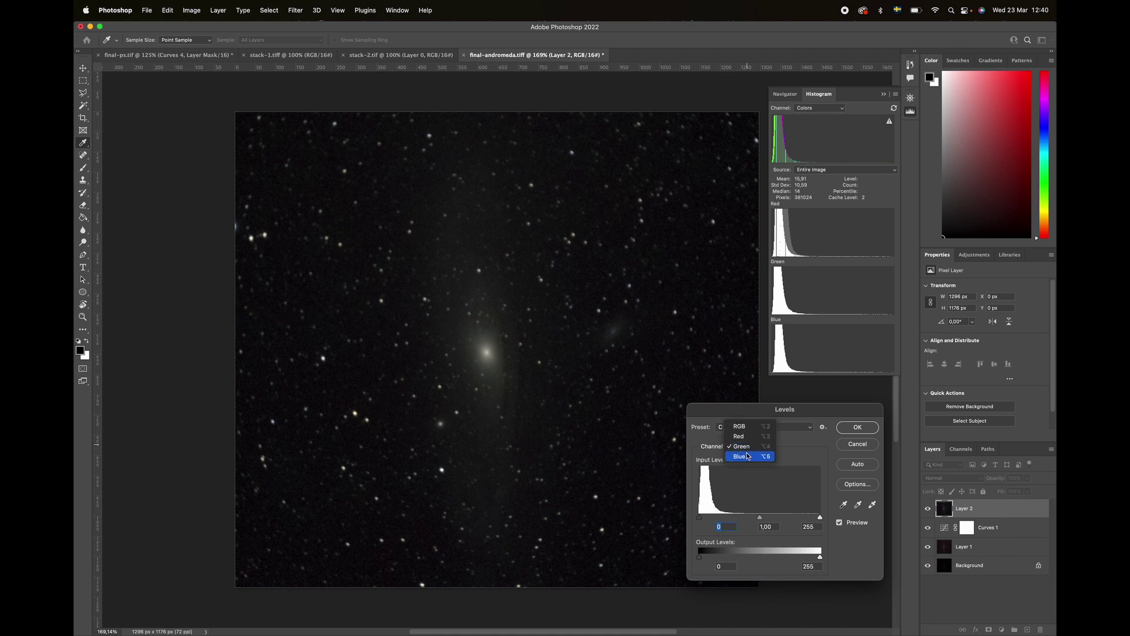
{"action": "left_click", "coordinate": [747, 457]}
{"action": "left_click", "coordinate": [745, 447]}
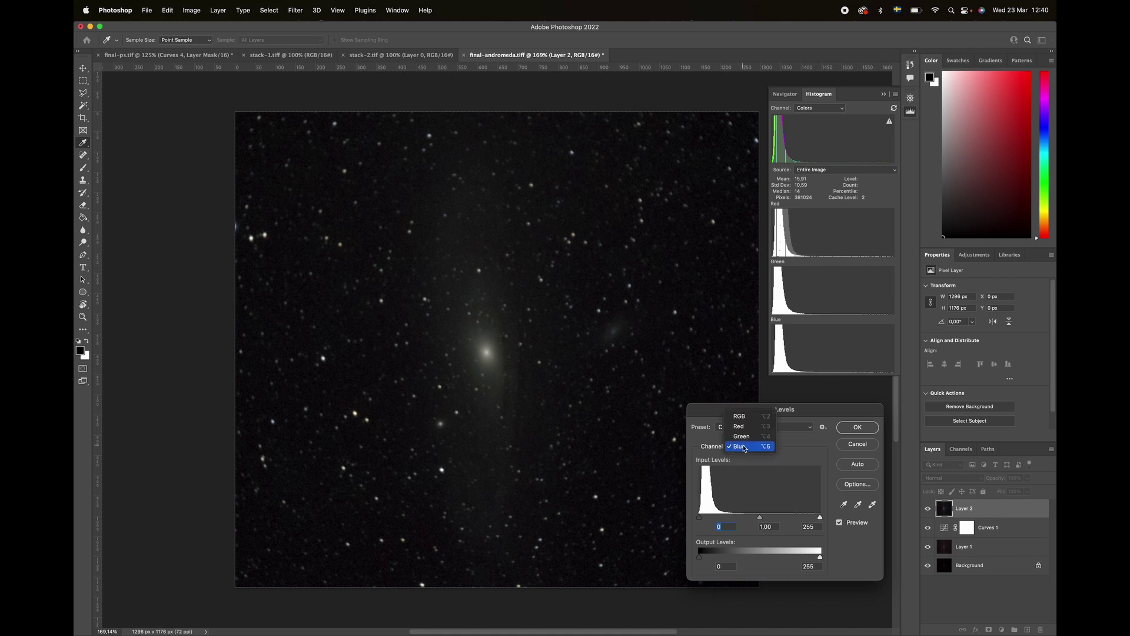
{"action": "left_click", "coordinate": [741, 436]}
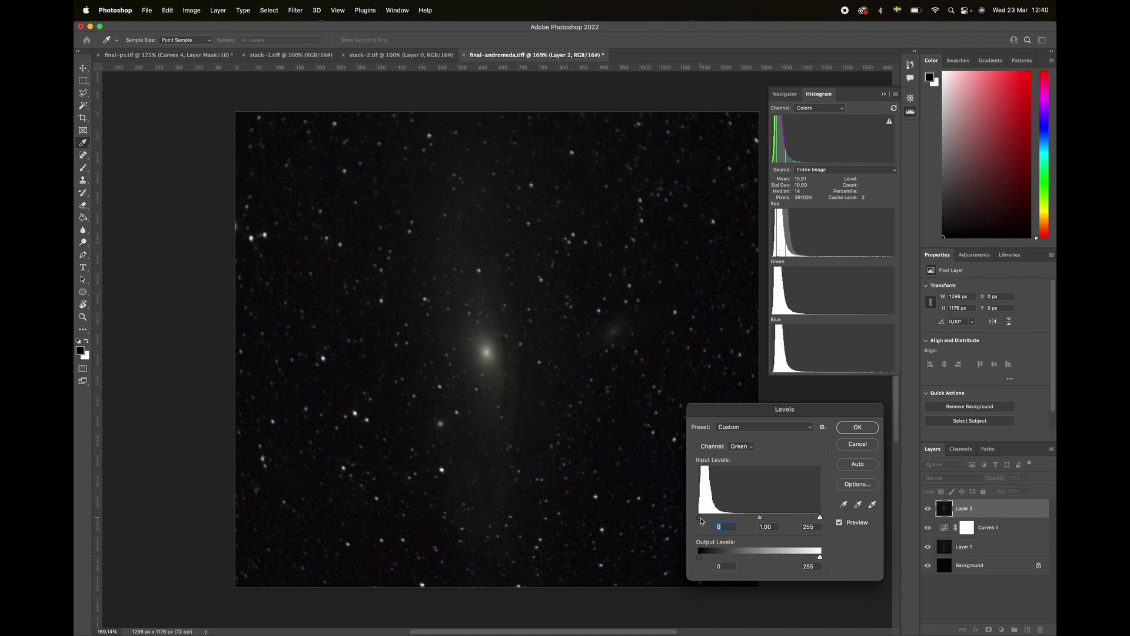
{"action": "left_click_drag", "start_coordinate": [701, 521], "coordinate": [699, 520]}
{"action": "left_click_drag", "start_coordinate": [760, 520], "coordinate": [758, 520]}
Set the blue channel's black input to 5 and midtone input to 1.14, and apply the Levels adjustment.
{"action": "left_click", "coordinate": [749, 447]}
{"action": "left_click", "coordinate": [746, 457]}
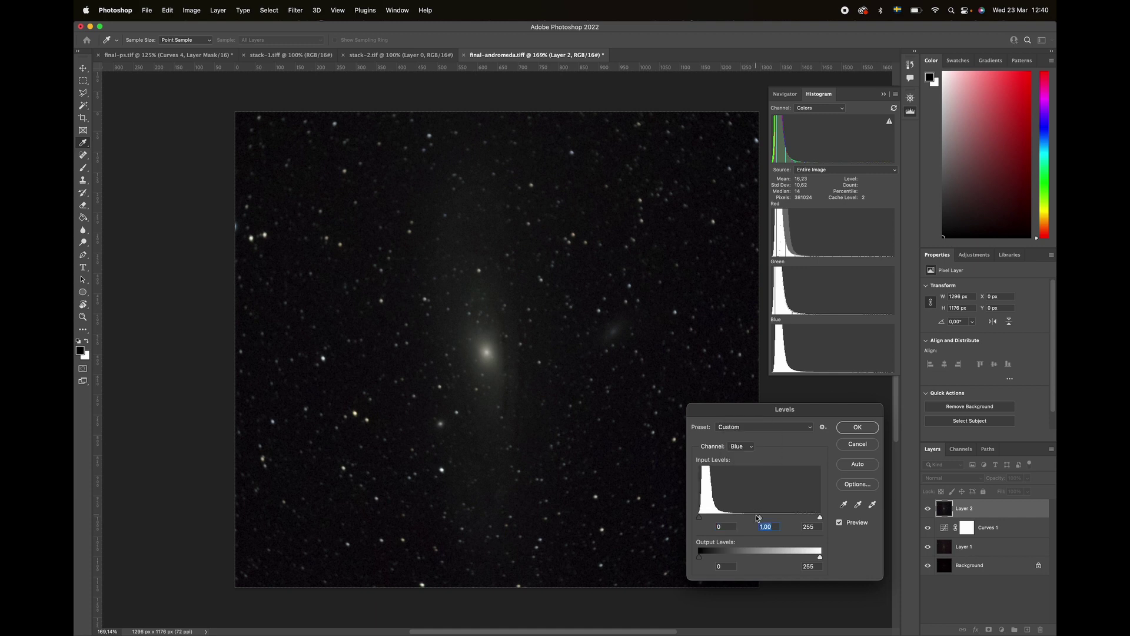
{"action": "left_click_drag", "start_coordinate": [759, 518], "coordinate": [703, 519]}
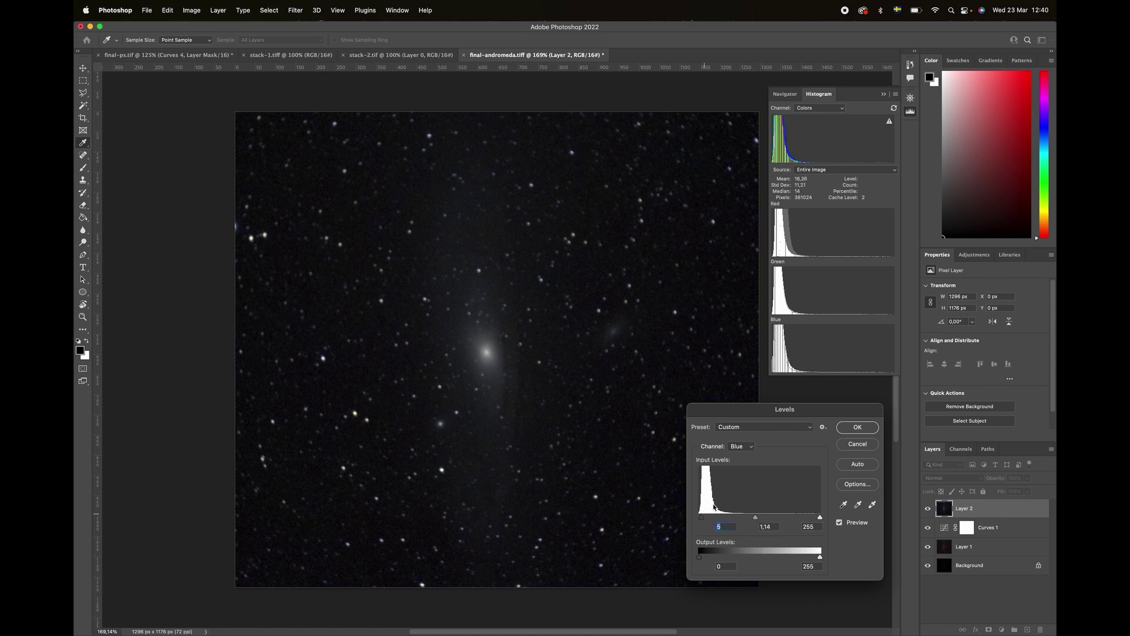
{"action": "left_click", "coordinate": [845, 434]}
{"action": "key", "text": "c"}
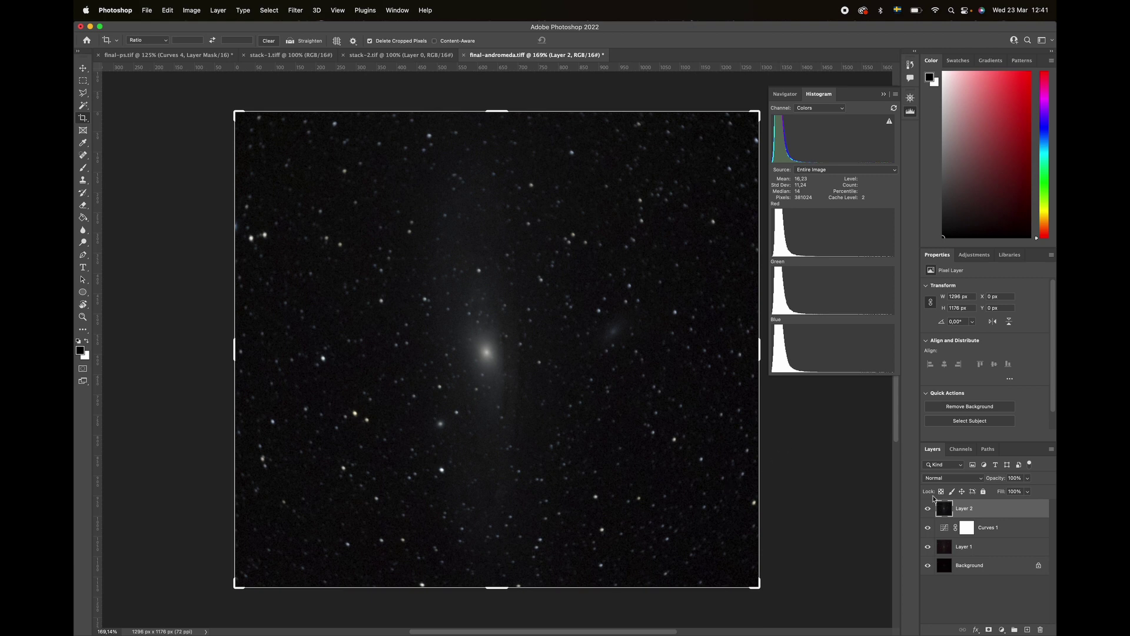
Brighten Layer 2 with a Levels adjustment on the RGB channel, setting the midtone input to 1.1.
{"action": "key", "text": "super+l"}
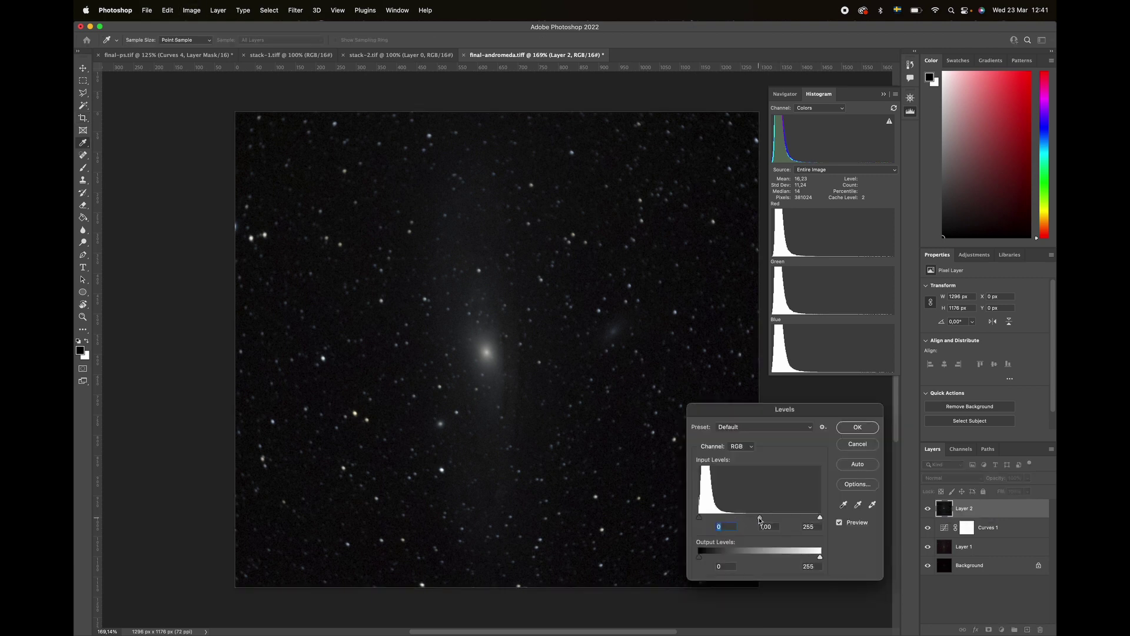
{"action": "left_click_drag", "start_coordinate": [760, 520], "coordinate": [755, 520]}
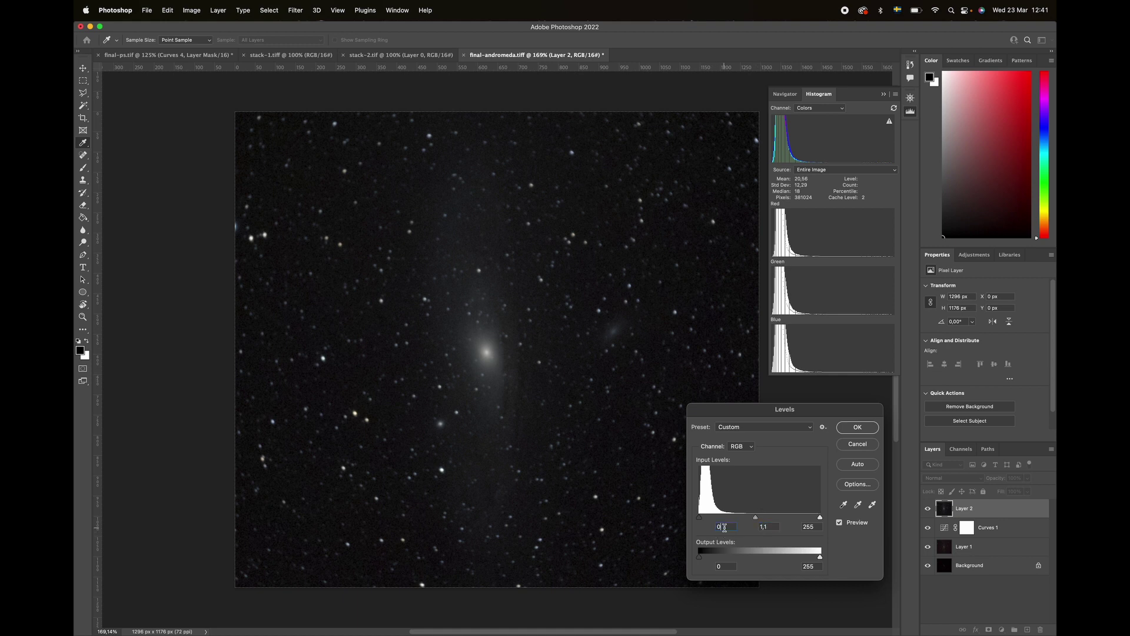
{"action": "left_click", "coordinate": [847, 427]}
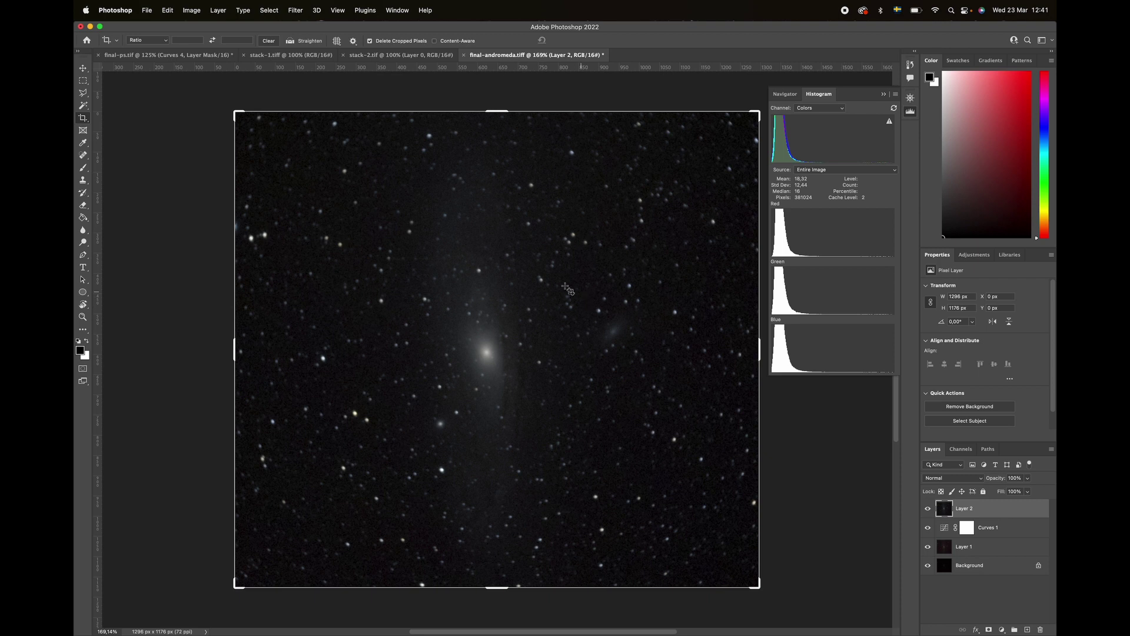
Examine the stretched galaxy, its companion galaxies and the surrounding star field up close across the whole image.
{"action": "scroll", "coordinate": [499, 336], "scroll_direction": "up", "scroll_amount": 5}
{"action": "scroll", "coordinate": [500, 336], "scroll_direction": "up", "scroll_amount": 5}
{"action": "scroll", "coordinate": [500, 337], "scroll_direction": "right", "scroll_amount": 4}
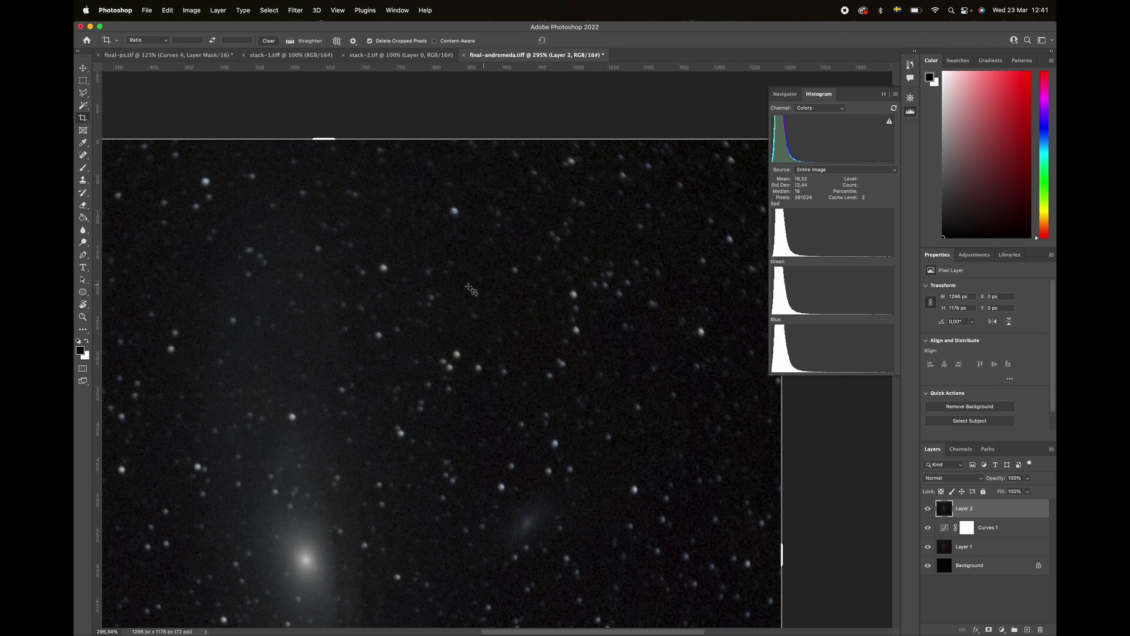
{"action": "scroll", "coordinate": [492, 484], "scroll_direction": "down", "scroll_amount": 3}
{"action": "scroll", "coordinate": [492, 484], "scroll_direction": "left", "scroll_amount": 2}
{"action": "scroll", "coordinate": [492, 484], "scroll_direction": "down", "scroll_amount": 3}
{"action": "key", "text": "h"}
{"action": "left_click_drag", "start_coordinate": [492, 484], "coordinate": [541, 381]}
{"action": "scroll", "coordinate": [542, 381], "scroll_direction": "down", "scroll_amount": 2}
{"action": "scroll", "coordinate": [541, 382], "scroll_direction": "left", "scroll_amount": 2}
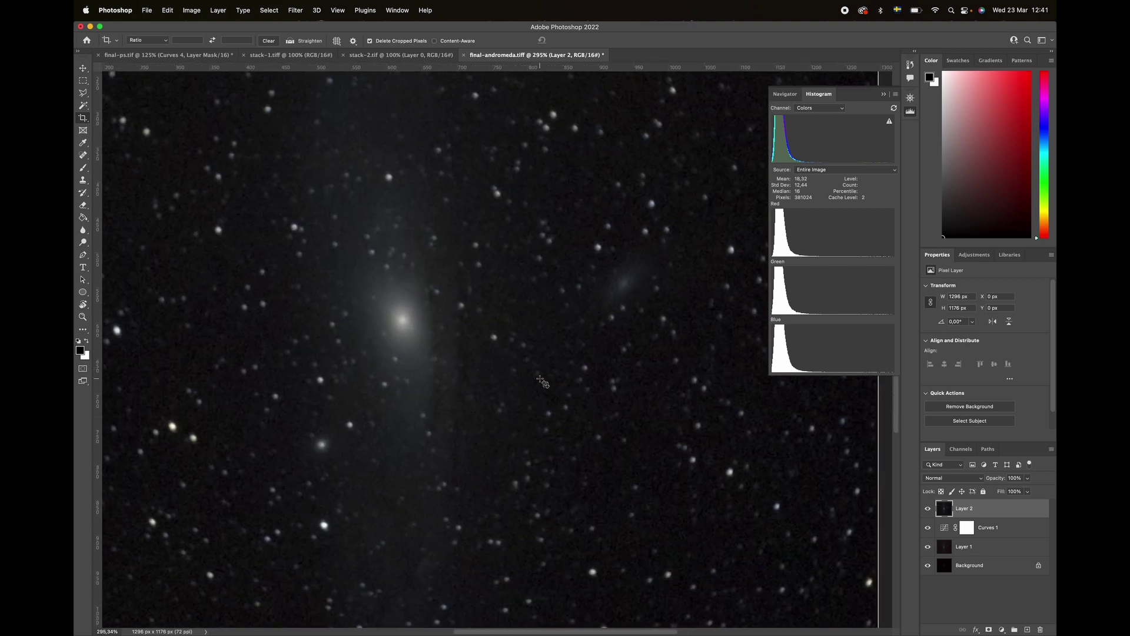
{"action": "scroll", "coordinate": [541, 381], "scroll_direction": "down", "scroll_amount": 1}
{"action": "scroll", "coordinate": [542, 381], "scroll_direction": "left", "scroll_amount": 5}
{"action": "scroll", "coordinate": [541, 382], "scroll_direction": "down", "scroll_amount": 2}
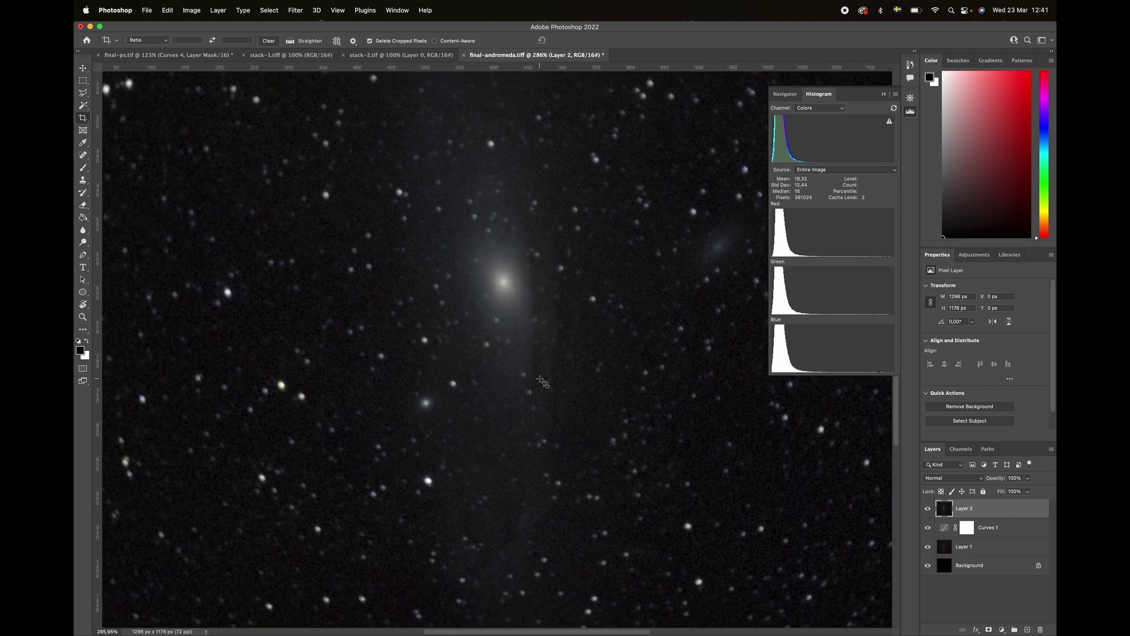
{"action": "scroll", "coordinate": [451, 387], "scroll_direction": "left", "scroll_amount": 7}
{"action": "scroll", "coordinate": [451, 387], "scroll_direction": "down", "scroll_amount": 2}
{"action": "scroll", "coordinate": [450, 387], "scroll_direction": "right", "scroll_amount": 10}
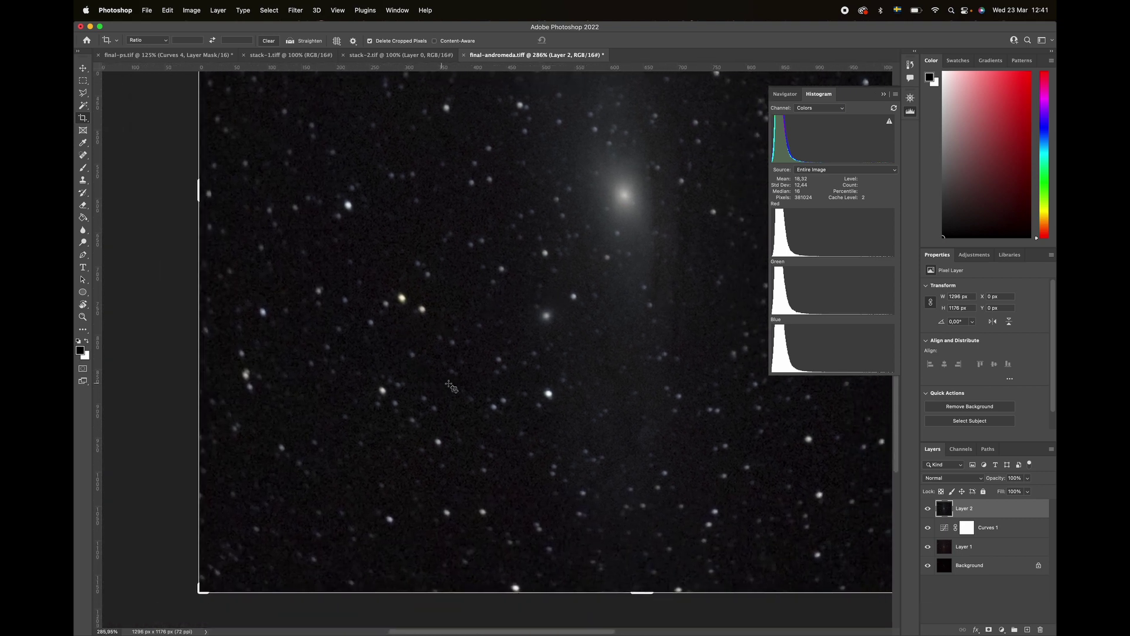
{"action": "scroll", "coordinate": [451, 386], "scroll_direction": "up", "scroll_amount": 4}
{"action": "scroll", "coordinate": [450, 387], "scroll_direction": "left", "scroll_amount": 3}
{"action": "scroll", "coordinate": [450, 387], "scroll_direction": "left", "scroll_amount": 3}
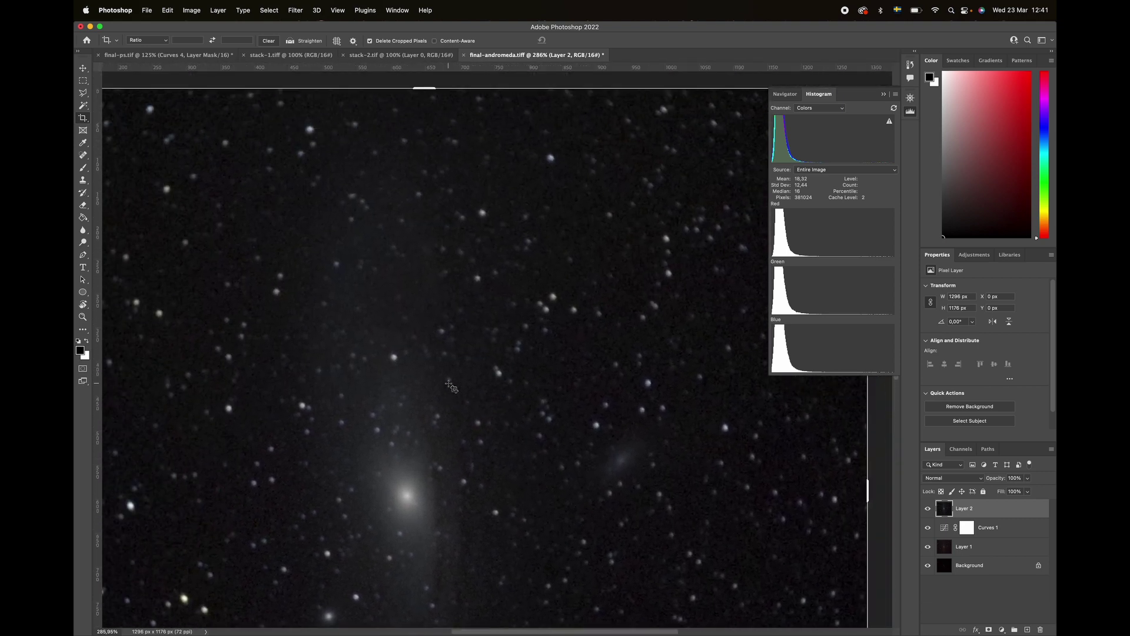
{"action": "scroll", "coordinate": [451, 387], "scroll_direction": "down", "scroll_amount": 3}
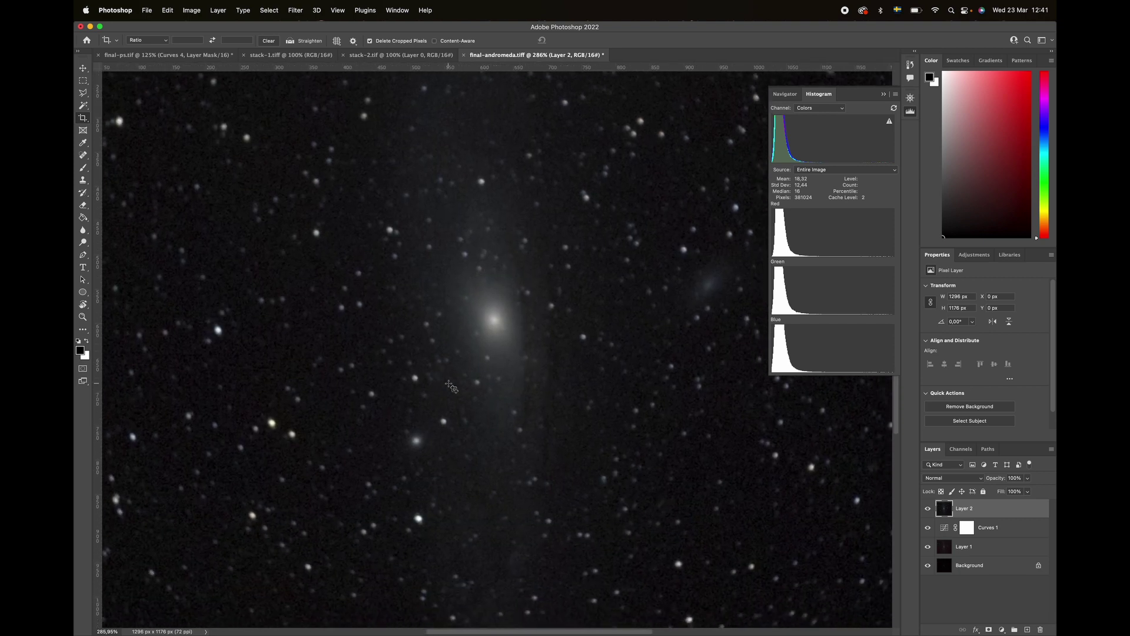
{"action": "scroll", "coordinate": [450, 386], "scroll_direction": "down", "scroll_amount": 2}
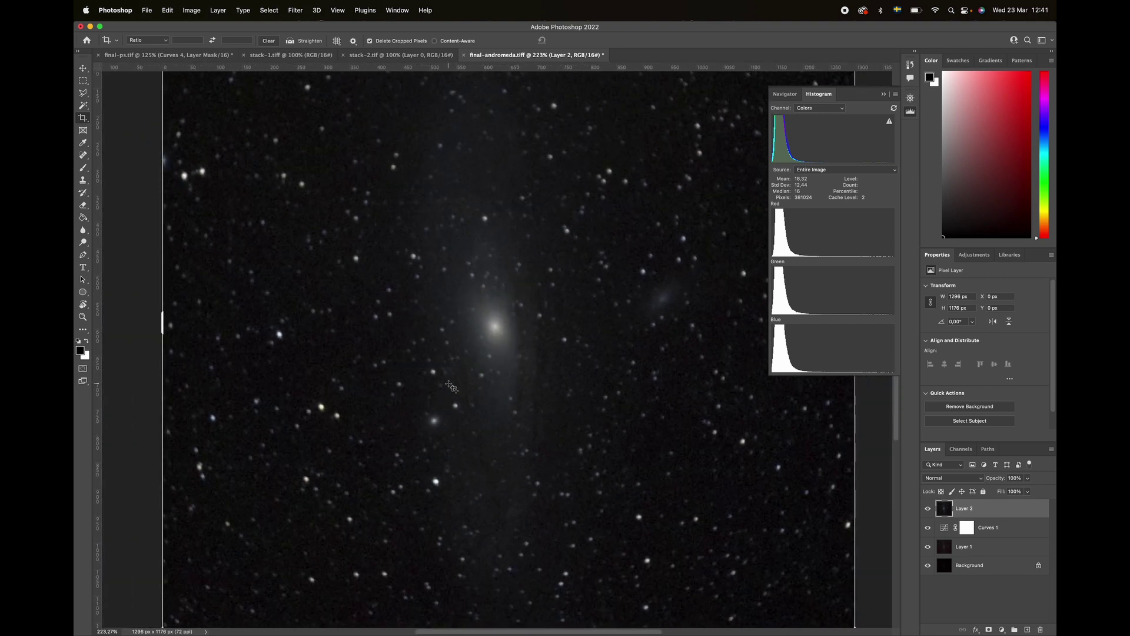
{"action": "scroll", "coordinate": [451, 419], "scroll_direction": "down", "scroll_amount": 1}
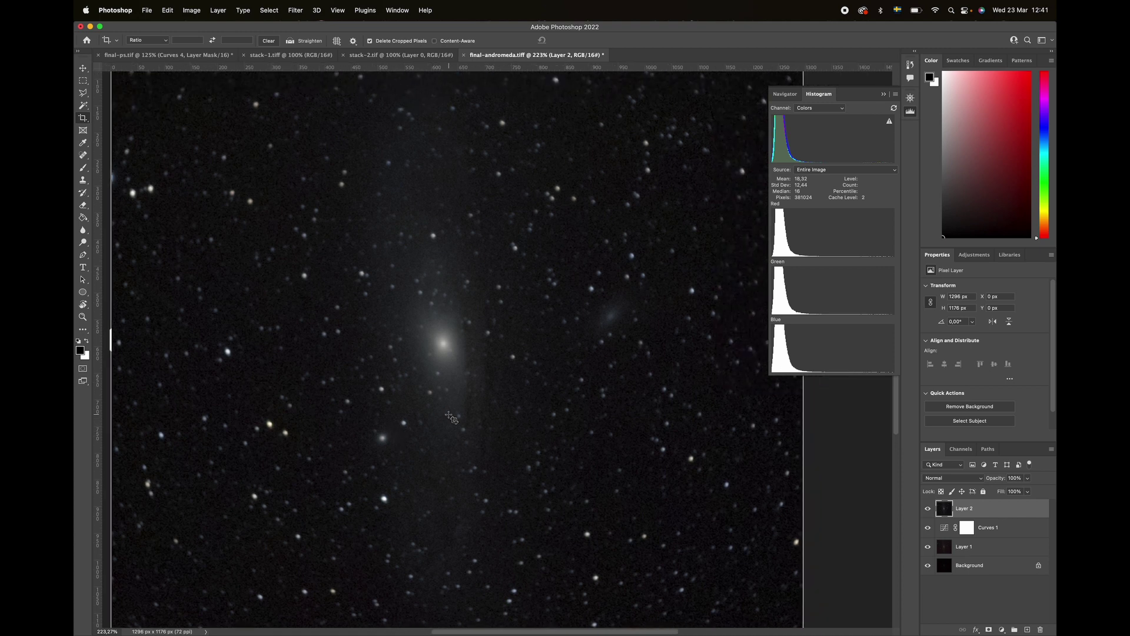
{"action": "scroll", "coordinate": [450, 418], "scroll_direction": "down", "scroll_amount": 1}
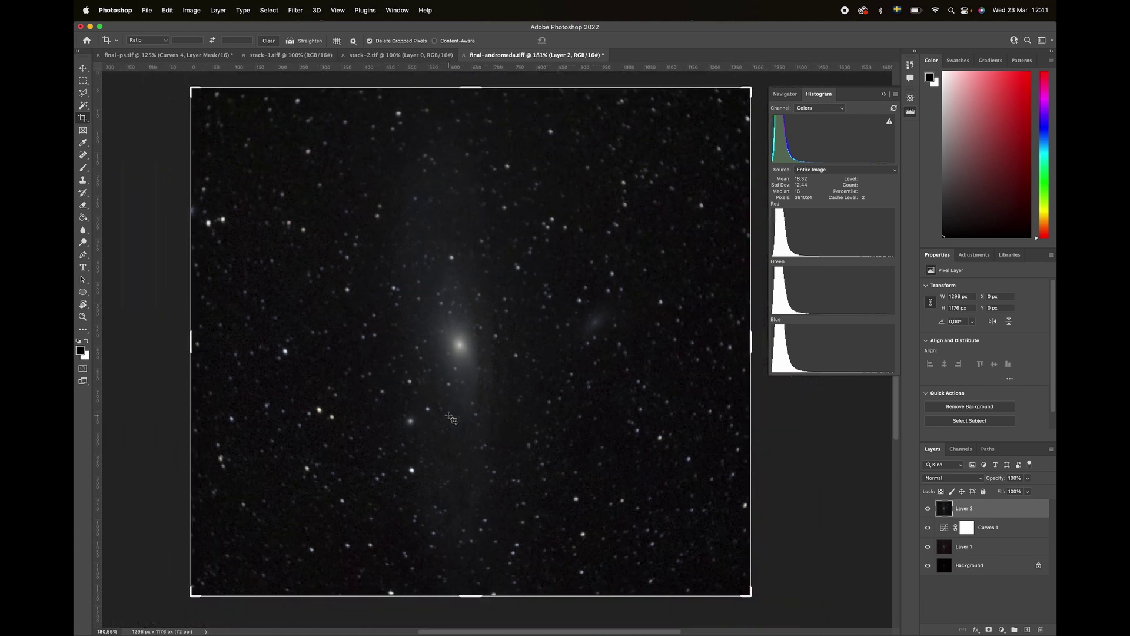
{"action": "scroll", "coordinate": [451, 419], "scroll_direction": "left", "scroll_amount": 2}
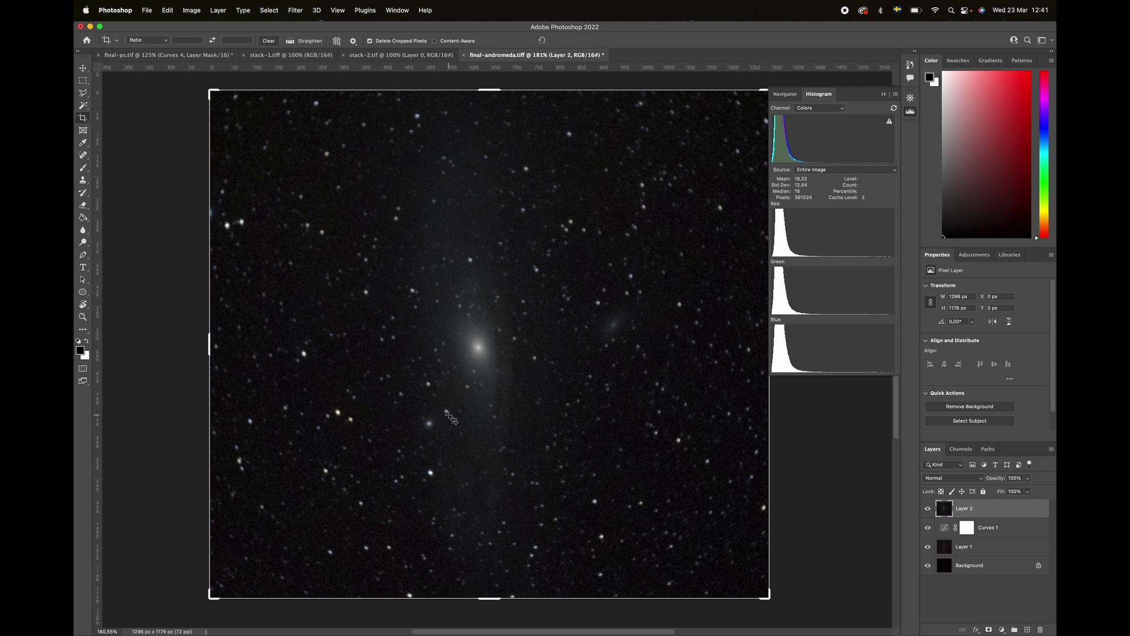
{"action": "key", "text": "super+l"}
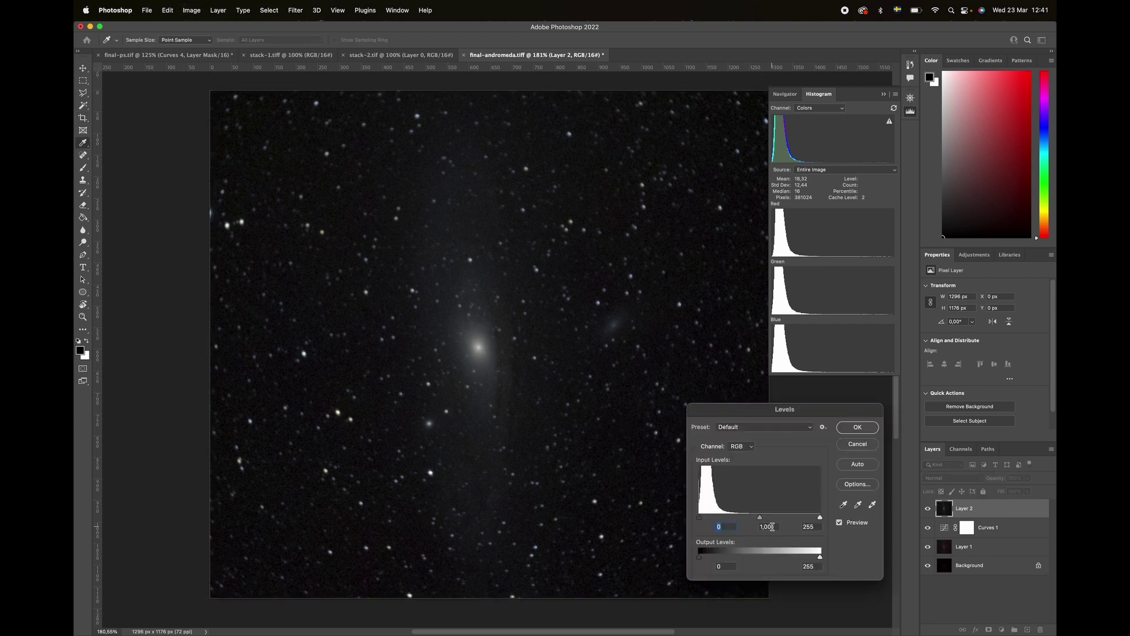
{"action": "left_click_drag", "start_coordinate": [759, 519], "coordinate": [753, 520]}
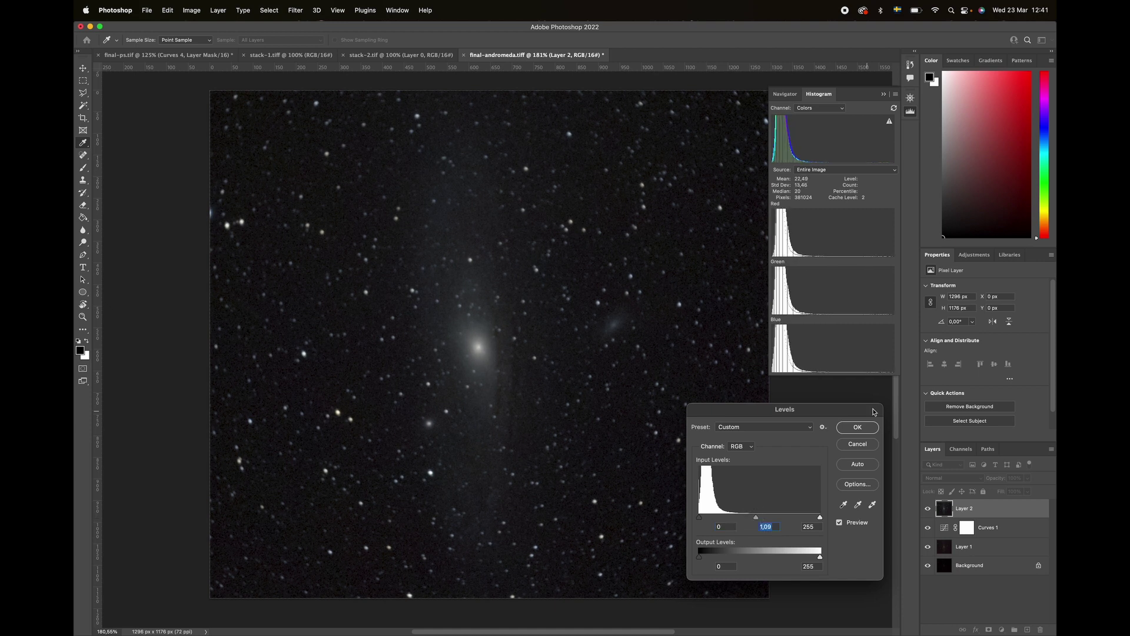
{"action": "left_click", "coordinate": [857, 443]}
{"action": "key", "text": "c"}
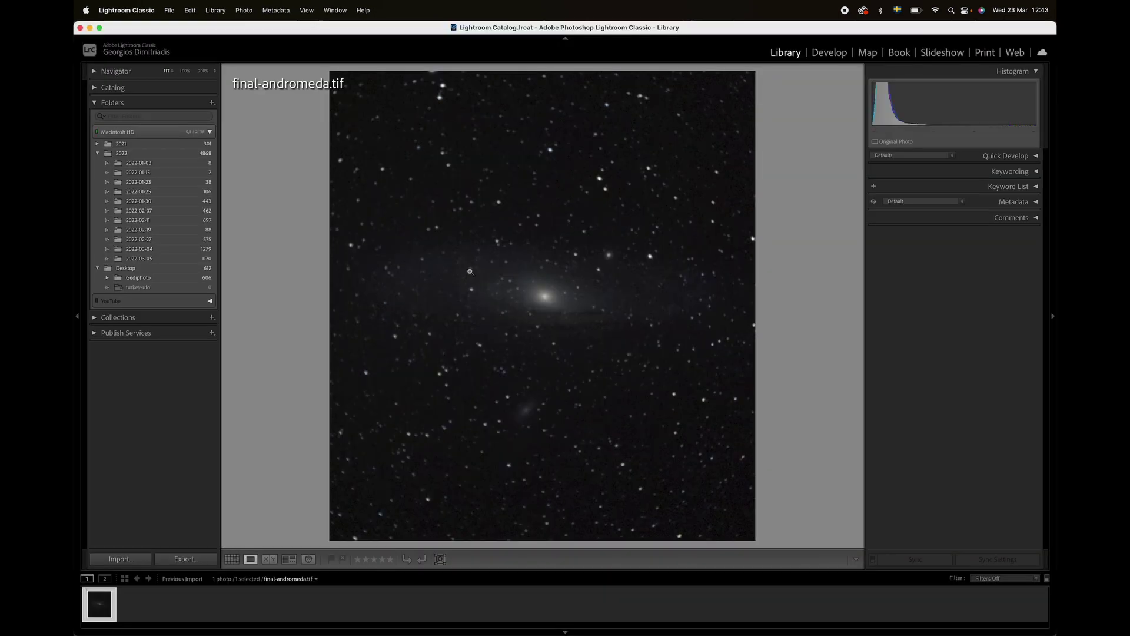
Open final-andromeda.tif in Lightroom Classic's Develop module and set Exposure to +0.15, Highlights to +13 and Shadows to -17.
{"action": "key", "text": "d"}
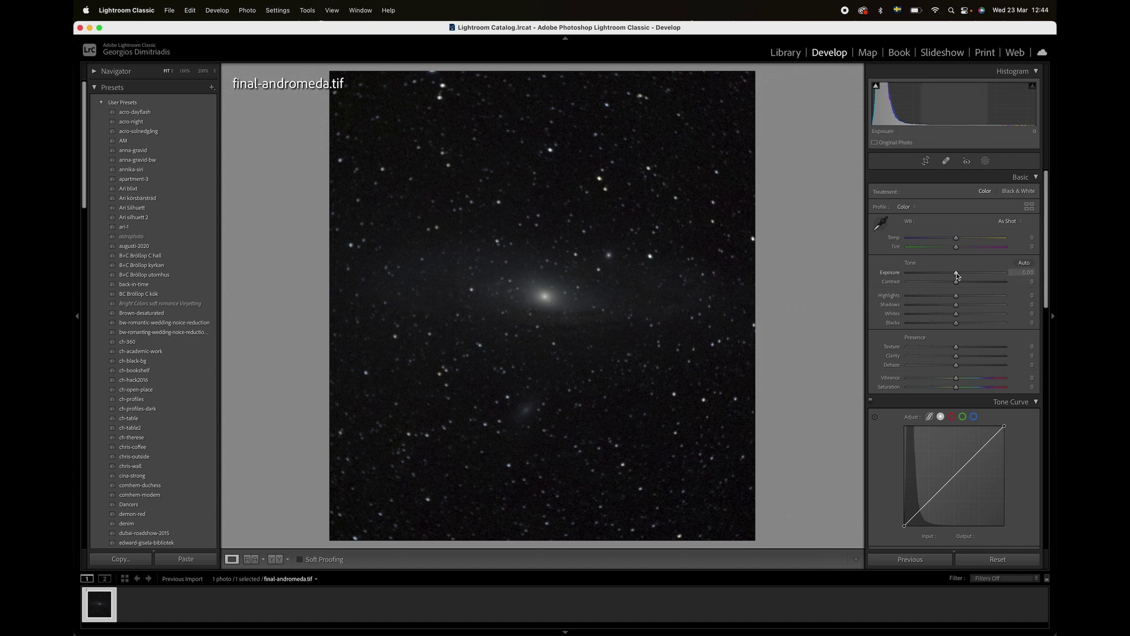
{"action": "left_click_drag", "start_coordinate": [956, 275], "coordinate": [958, 274]}
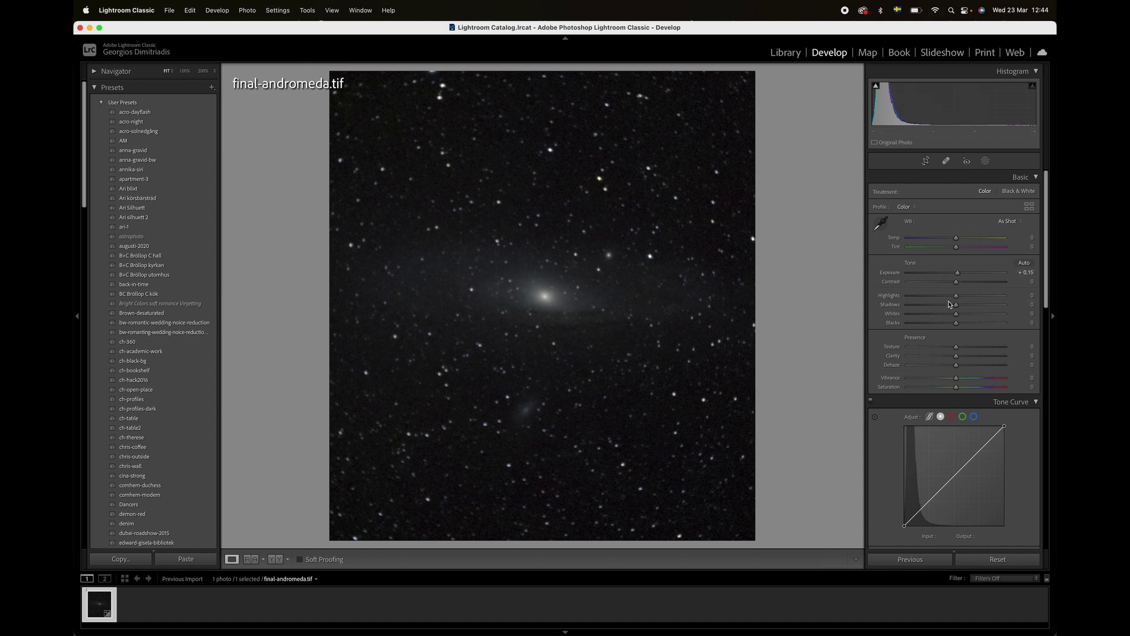
{"action": "mouse_move", "coordinate": [956, 295]}
{"action": "left_mouse_down"}
{"action": "mouse_move", "coordinate": [972, 296]}
{"action": "mouse_move", "coordinate": [907, 290]}
{"action": "mouse_move", "coordinate": [961, 289]}
{"action": "mouse_move", "coordinate": [948, 290]}
{"action": "left_mouse_up"}
{"action": "scroll", "coordinate": [961, 298], "scroll_direction": "down", "scroll_amount": 1}
{"action": "scroll", "coordinate": [951, 298], "scroll_direction": "down", "scroll_amount": 1}
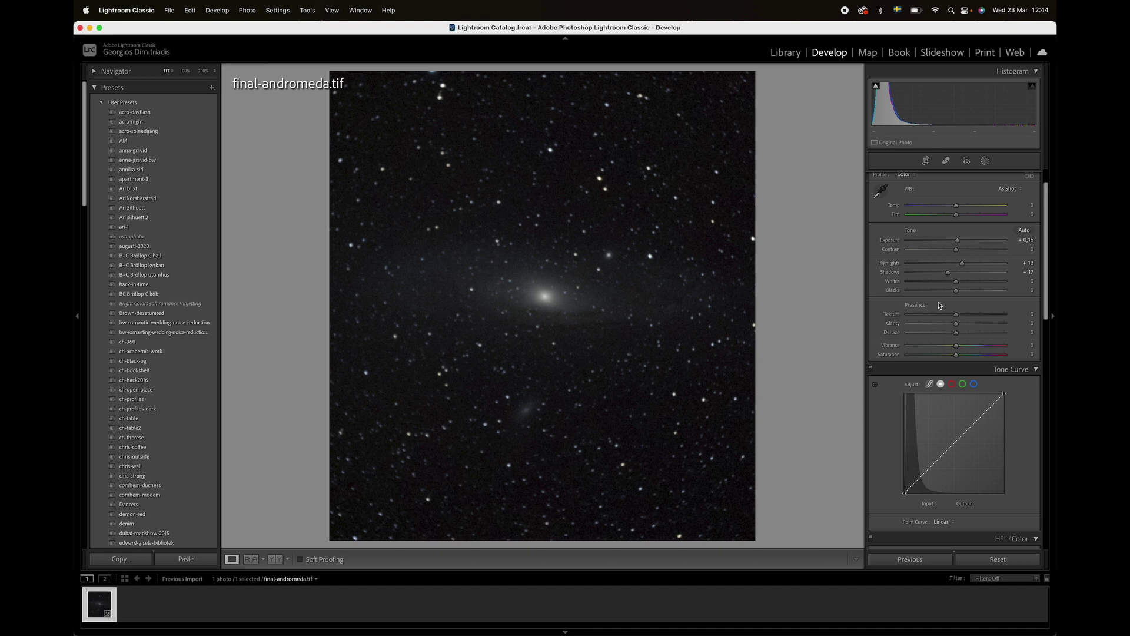
Set Whites to +14 and lower Blacks slightly, and set Dehaze to -17 and Vibrance to +21.
{"action": "mouse_move", "coordinate": [956, 282]}
{"action": "left_mouse_down"}
{"action": "mouse_move", "coordinate": [909, 290]}
{"action": "mouse_move", "coordinate": [971, 290]}
{"action": "mouse_move", "coordinate": [936, 295]}
{"action": "mouse_move", "coordinate": [955, 293]}
{"action": "left_mouse_up"}
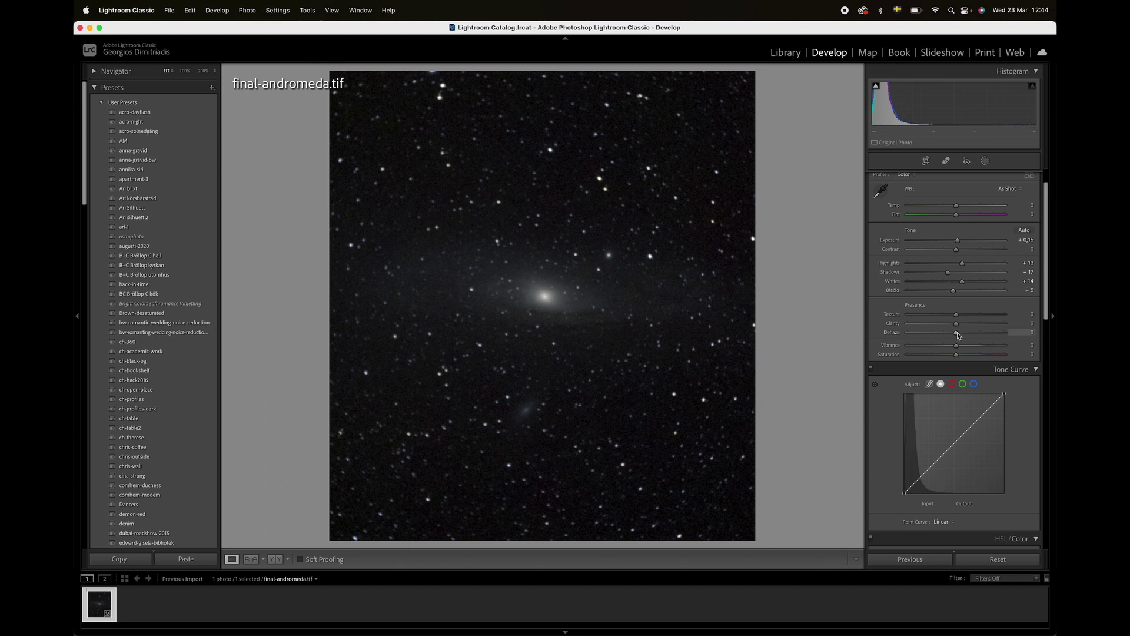
{"action": "scroll", "coordinate": [958, 330], "scroll_direction": "down", "scroll_amount": 1}
{"action": "scroll", "coordinate": [958, 336], "scroll_direction": "down", "scroll_amount": 1}
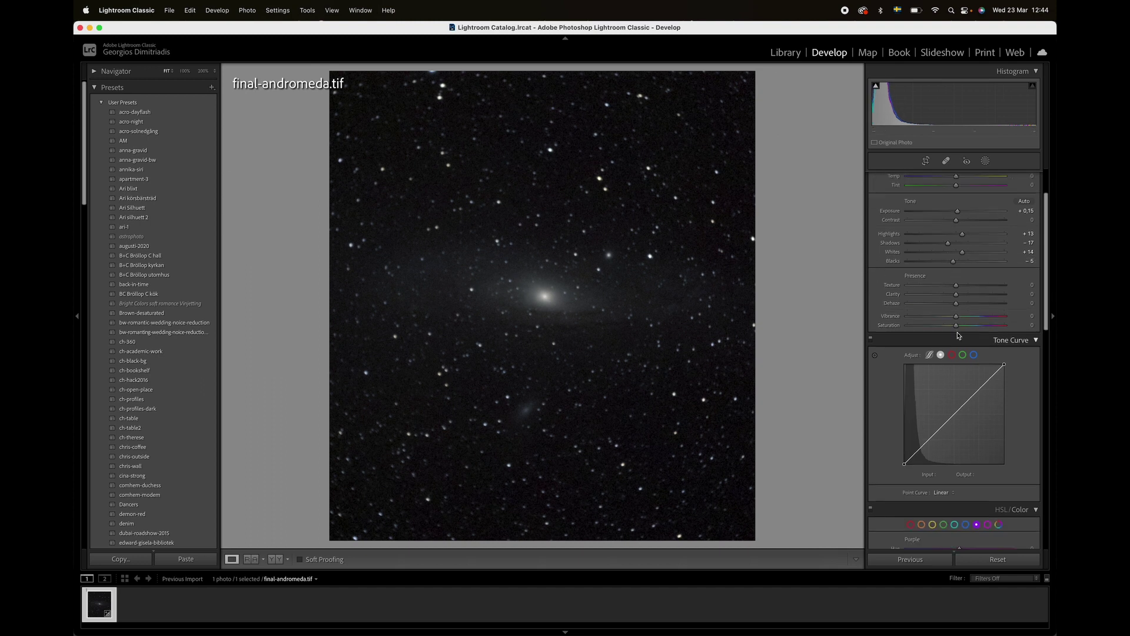
{"action": "mouse_move", "coordinate": [959, 305]}
{"action": "left_mouse_down"}
{"action": "mouse_move", "coordinate": [944, 306]}
{"action": "mouse_move", "coordinate": [965, 318]}
{"action": "left_mouse_up"}
Set the luminance noise reduction to 35 while viewing the galaxy core and star field up close.
{"action": "scroll", "coordinate": [964, 341], "scroll_direction": "down", "scroll_amount": 5}
{"action": "scroll", "coordinate": [963, 360], "scroll_direction": "down", "scroll_amount": 4}
{"action": "scroll", "coordinate": [947, 282], "scroll_direction": "up", "scroll_amount": 2}
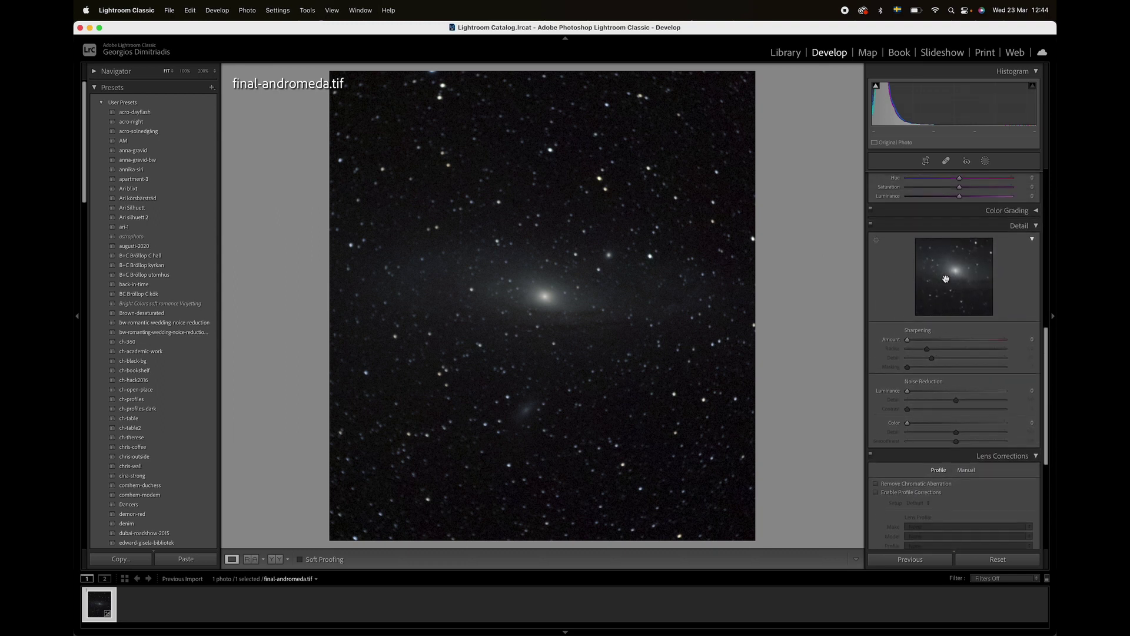
{"action": "left_click", "coordinate": [556, 361]}
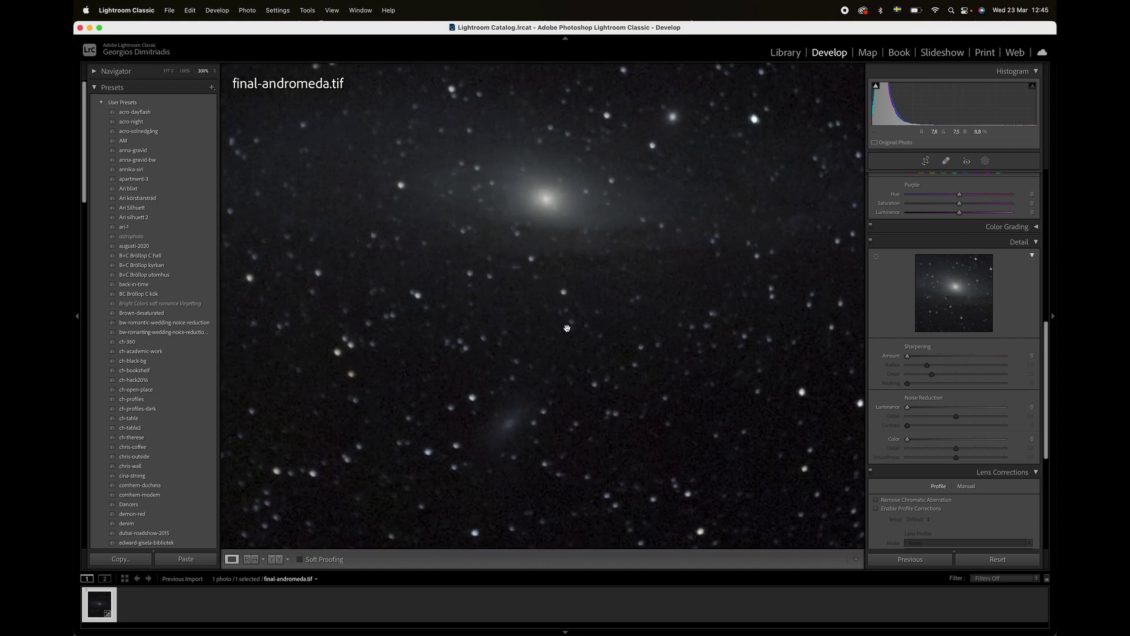
{"action": "scroll", "coordinate": [716, 379], "scroll_direction": "down", "scroll_amount": 3}
{"action": "scroll", "coordinate": [716, 379], "scroll_direction": "up", "scroll_amount": 2}
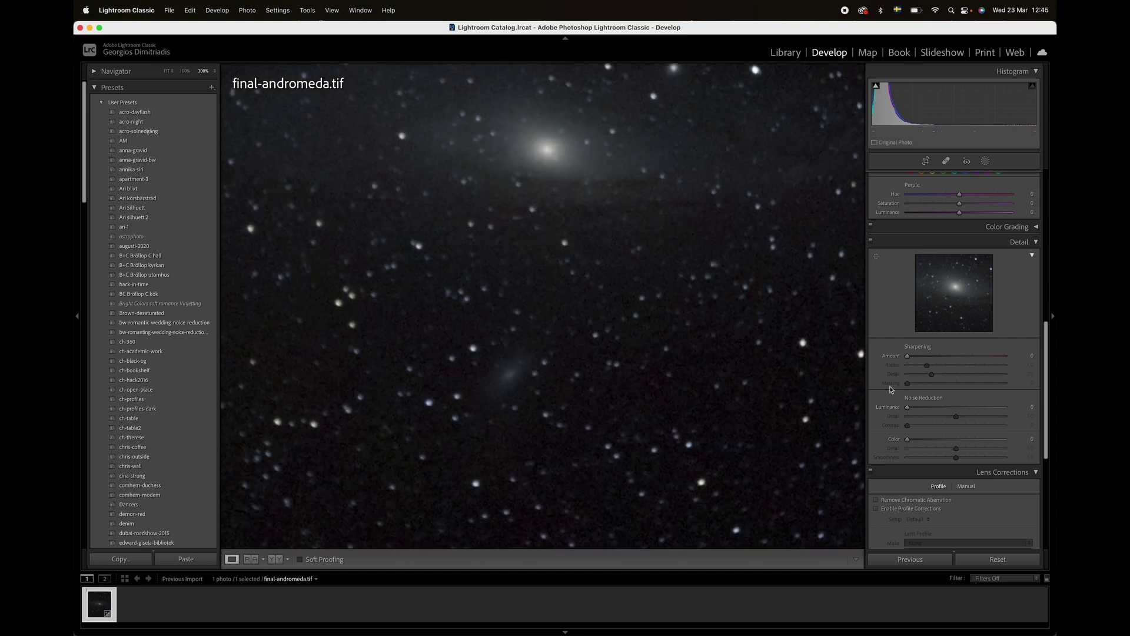
{"action": "left_click_drag", "start_coordinate": [908, 410], "coordinate": [940, 405]}
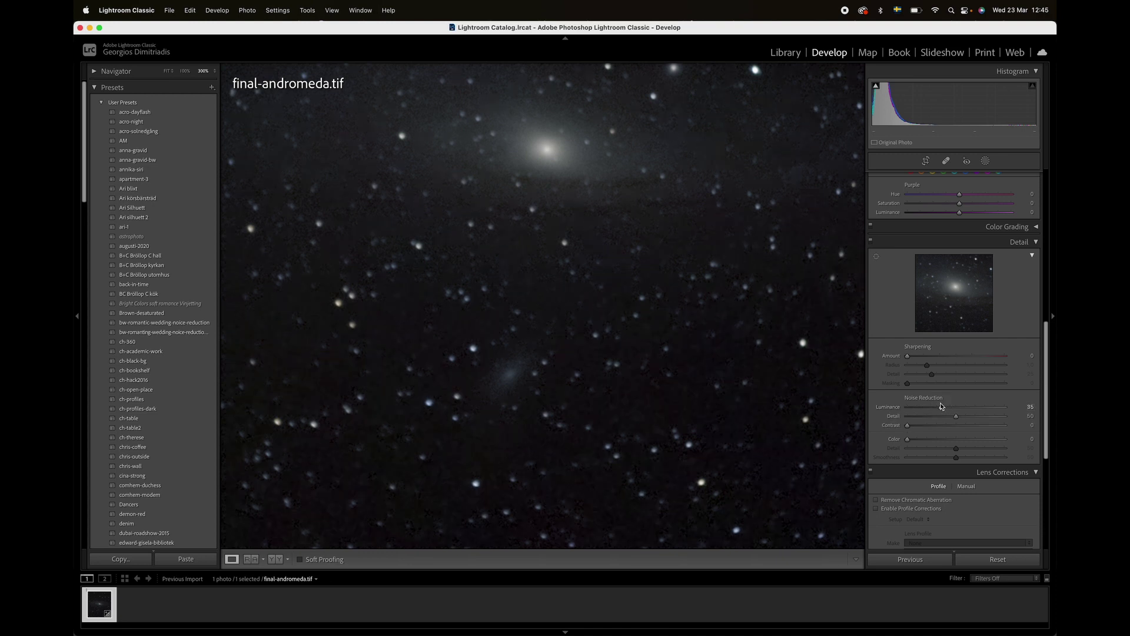
Compare the star field with and without luminance noise reduction by resetting it and repeatedly undoing and redoing the change.
{"action": "double_click", "coordinate": [890, 410]}
{"action": "key", "text": "cmd+z"}
{"action": "key", "text": "super+z"}
{"action": "key", "text": "super+z"}
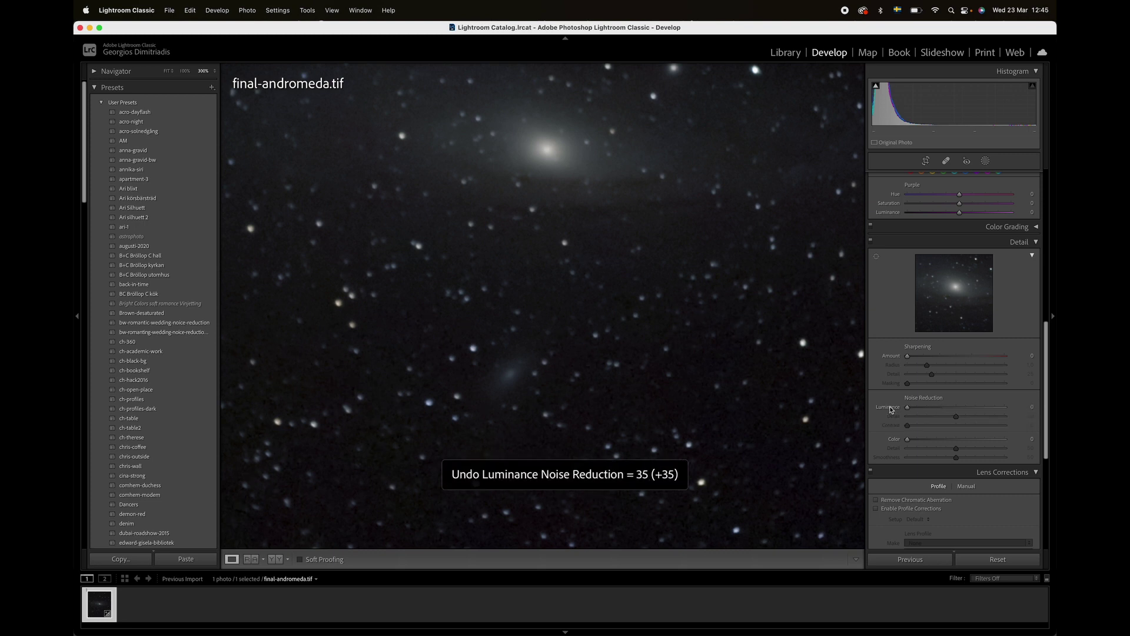
{"action": "key", "text": "super+z"}
{"action": "key", "text": "super+z"}
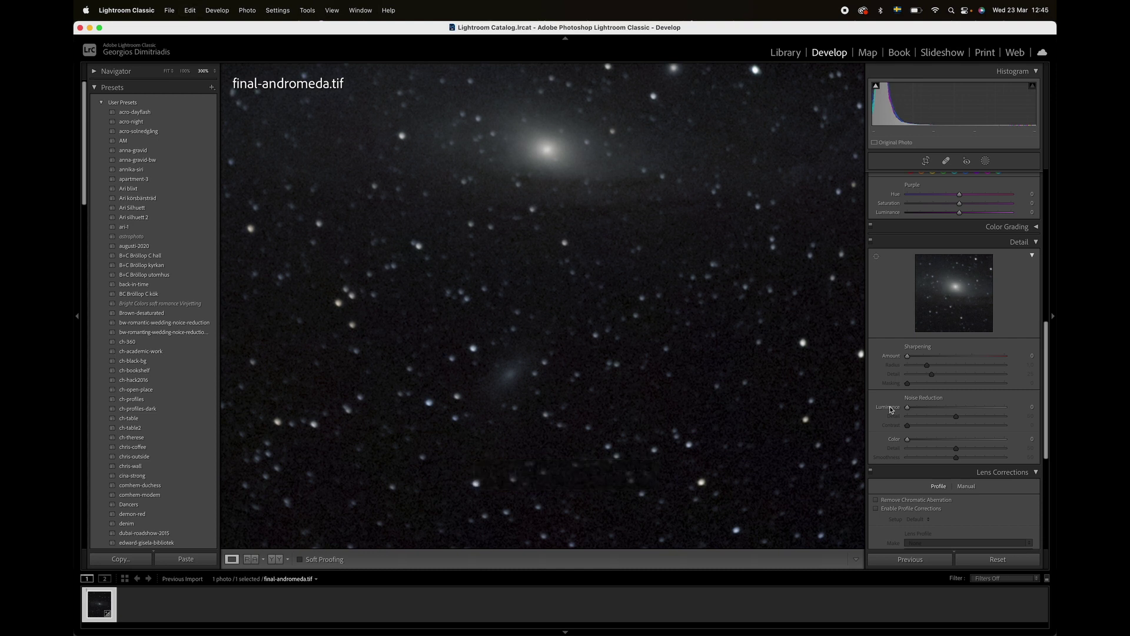
{"action": "key", "text": "super+z"}
{"action": "key", "text": "super+z"}
{"action": "key", "text": "super+z"}
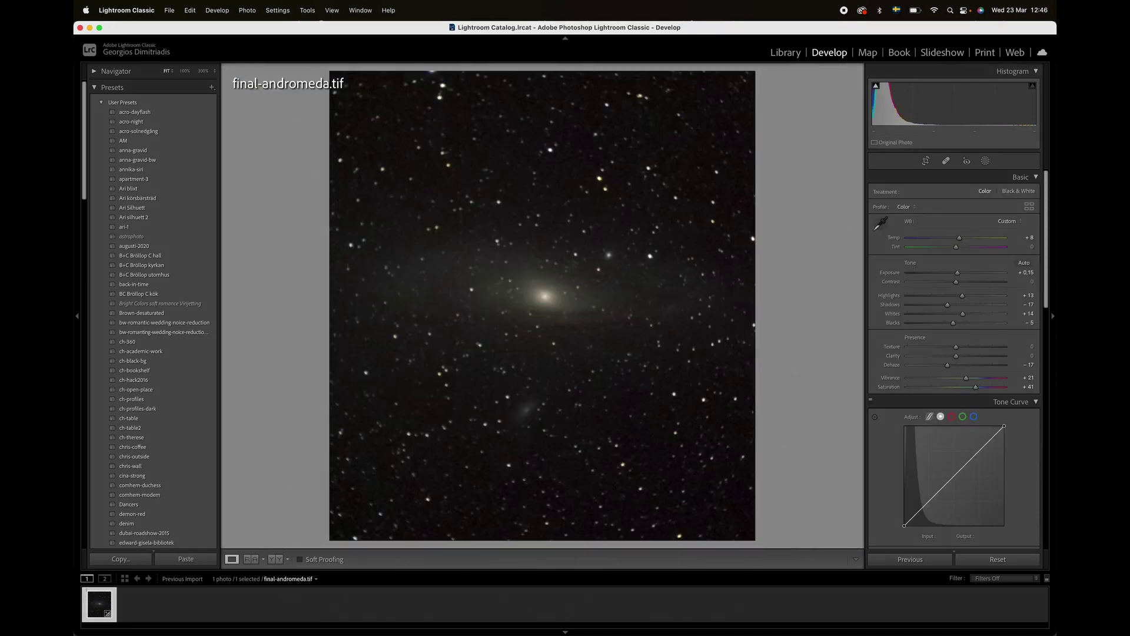
Preview the developed galaxy image full screen, and switch to the final-ps.tif document in Photoshop.
{"action": "key", "text": "f"}
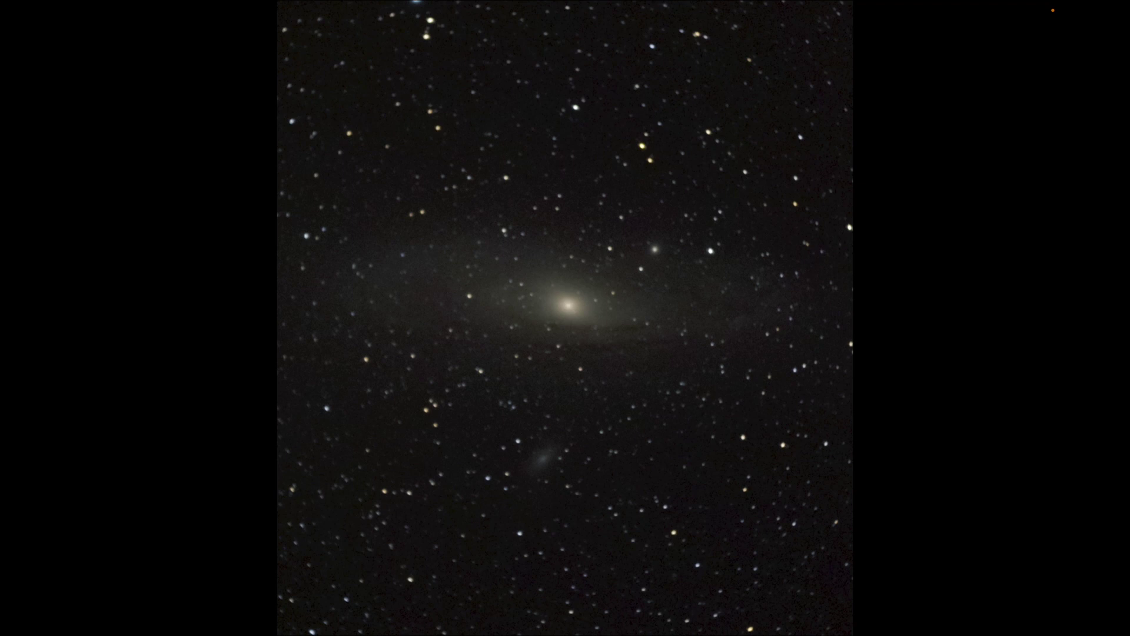
{"action": "key", "text": "Escape"}
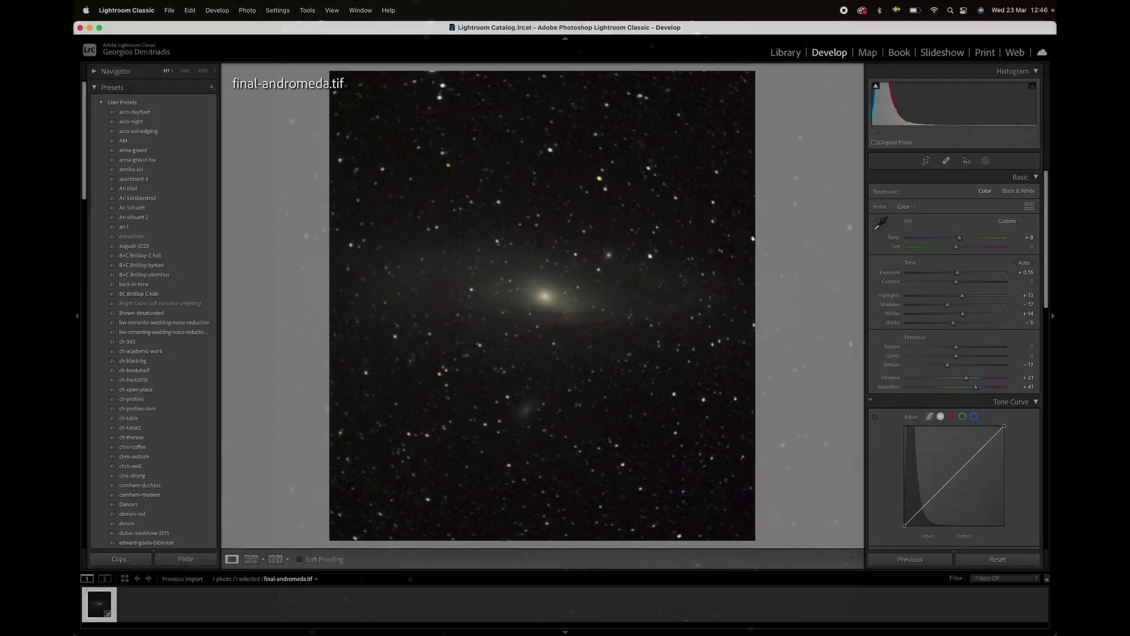
{"action": "key", "text": "super+Tab"}
{"action": "key", "text": "super+Tab"}
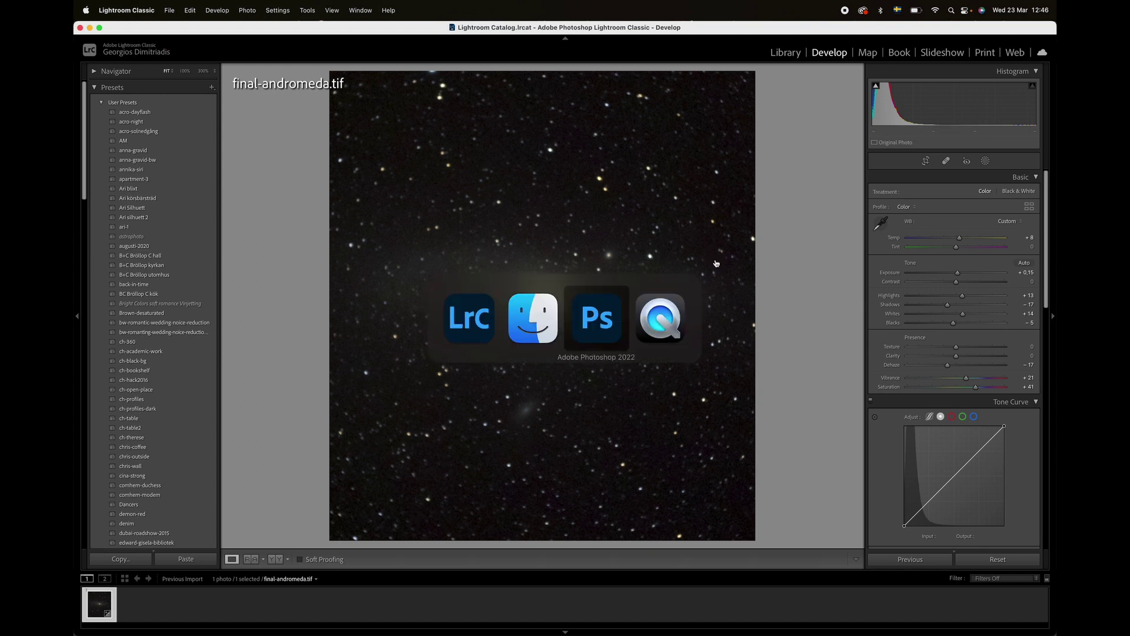
{"action": "left_click", "coordinate": [184, 58]}
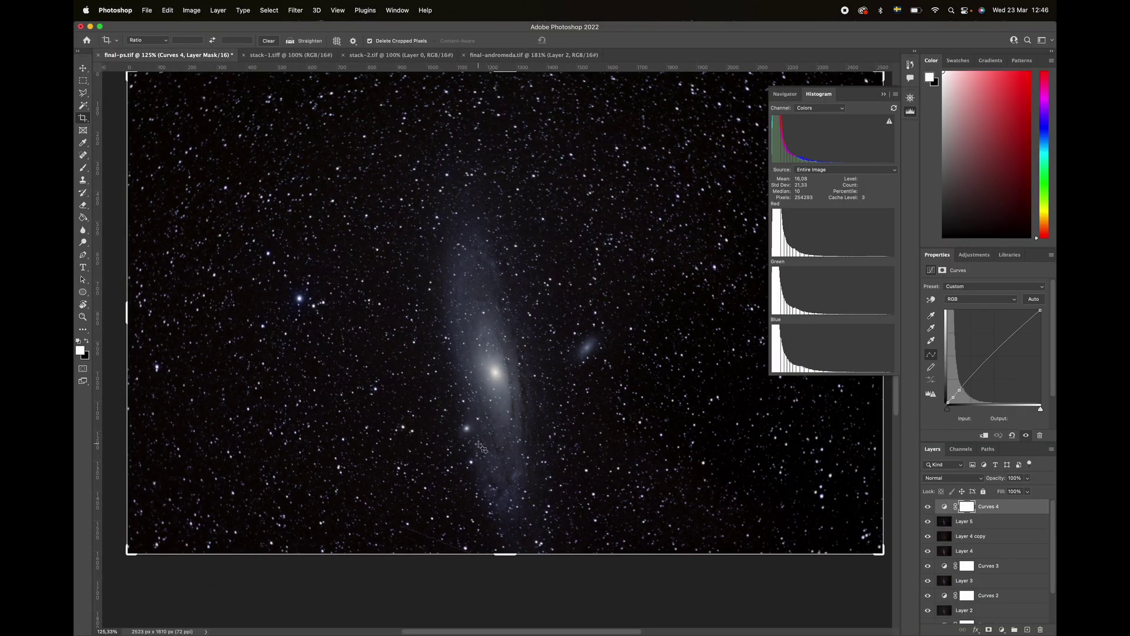
Examine the galaxy core, dust lanes, companion galaxies and surrounding stars in final-ps.tif up close, and return to final-andromeda.tif for comparison.
{"action": "scroll", "coordinate": [481, 448], "scroll_direction": "down", "scroll_amount": 1}
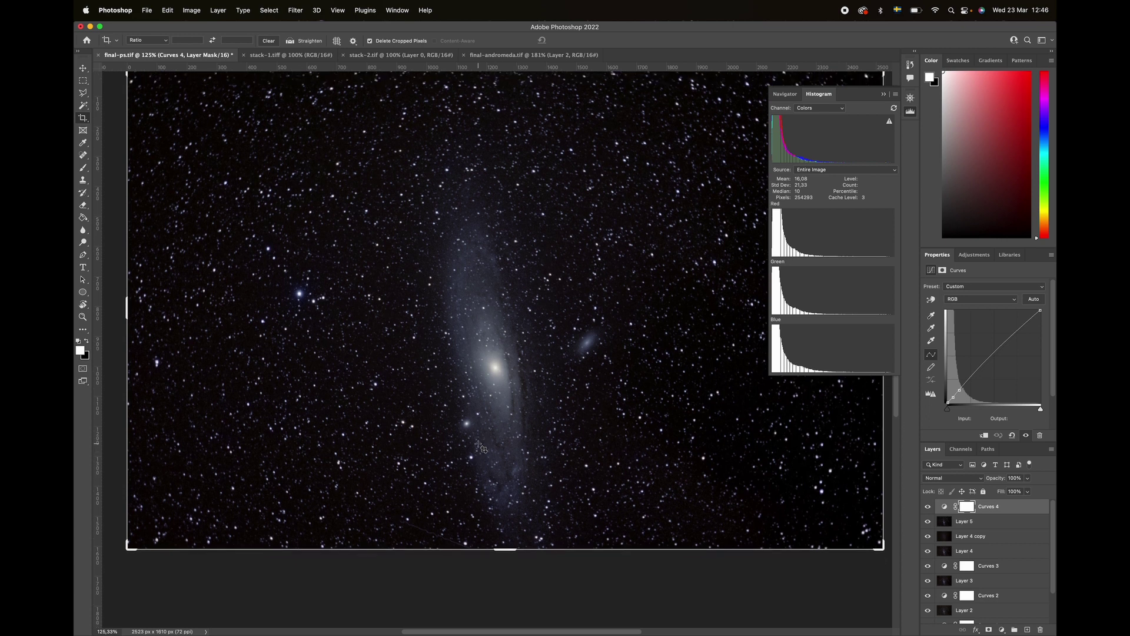
{"action": "scroll", "coordinate": [548, 352], "scroll_direction": "up", "scroll_amount": 5}
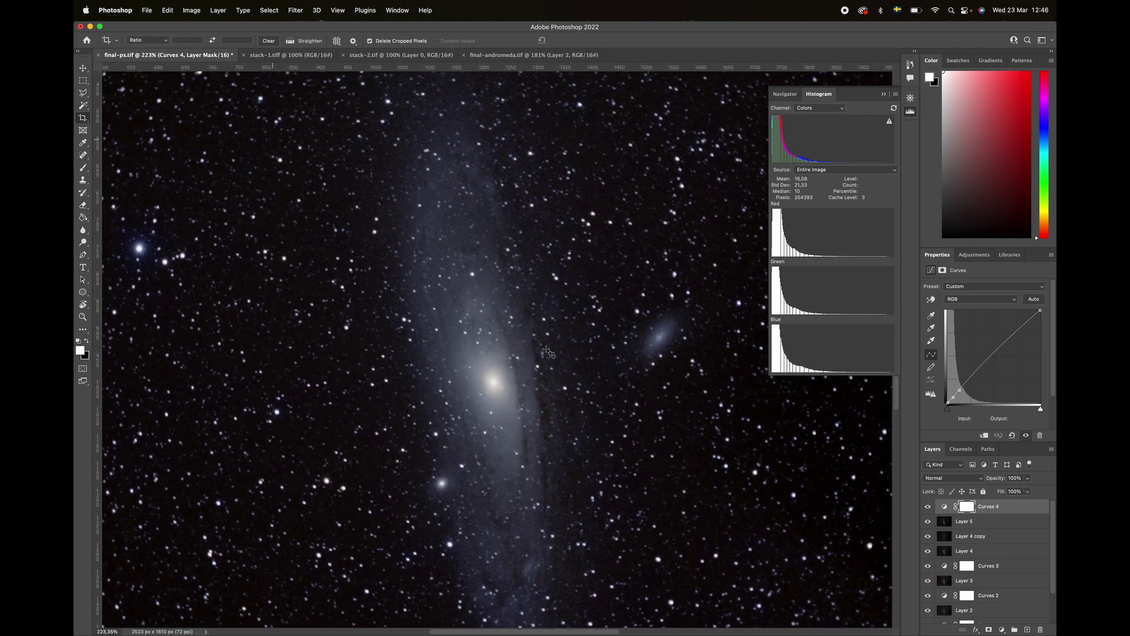
{"action": "scroll", "coordinate": [550, 390], "scroll_direction": "down", "scroll_amount": 2}
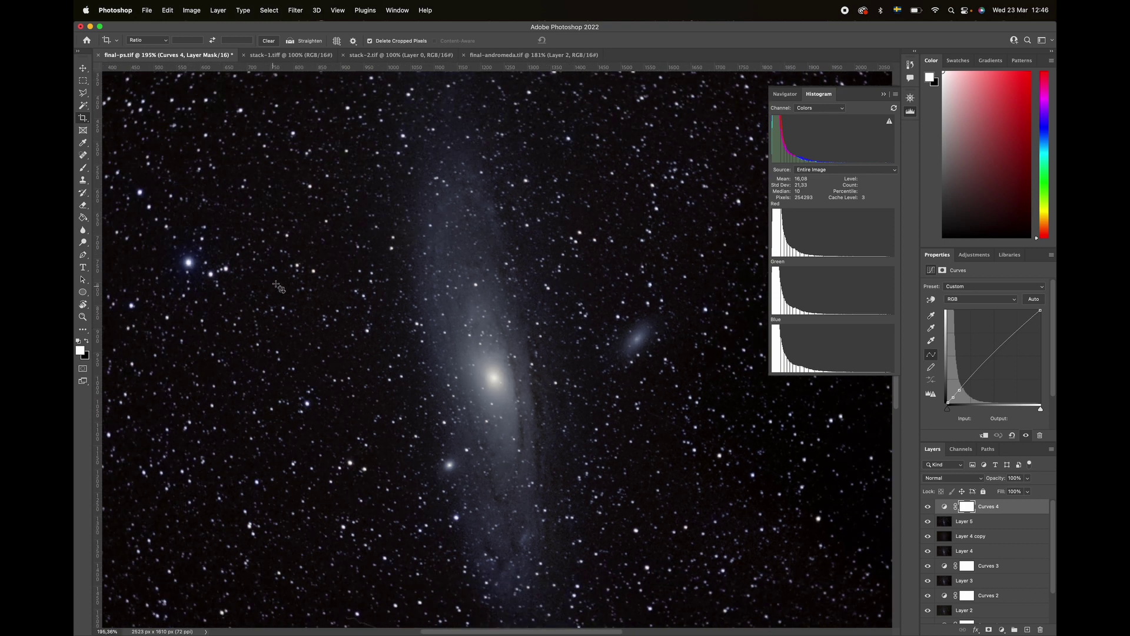
{"action": "scroll", "coordinate": [233, 312], "scroll_direction": "up", "scroll_amount": 3}
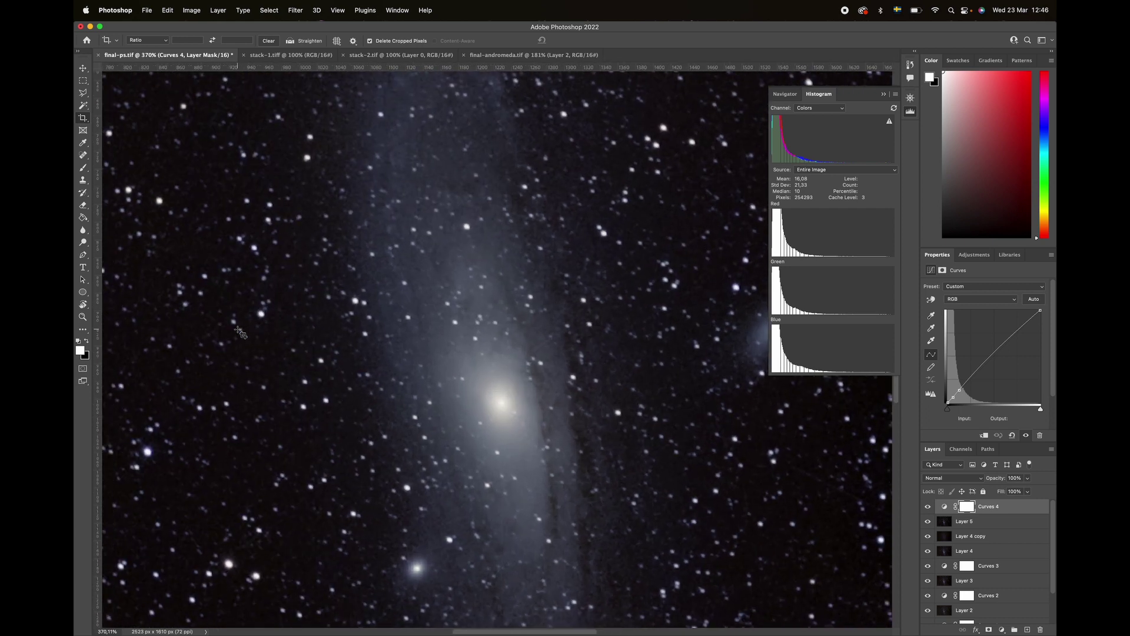
{"action": "scroll", "coordinate": [240, 332], "scroll_direction": "left", "scroll_amount": 5}
{"action": "scroll", "coordinate": [240, 332], "scroll_direction": "right", "scroll_amount": 10}
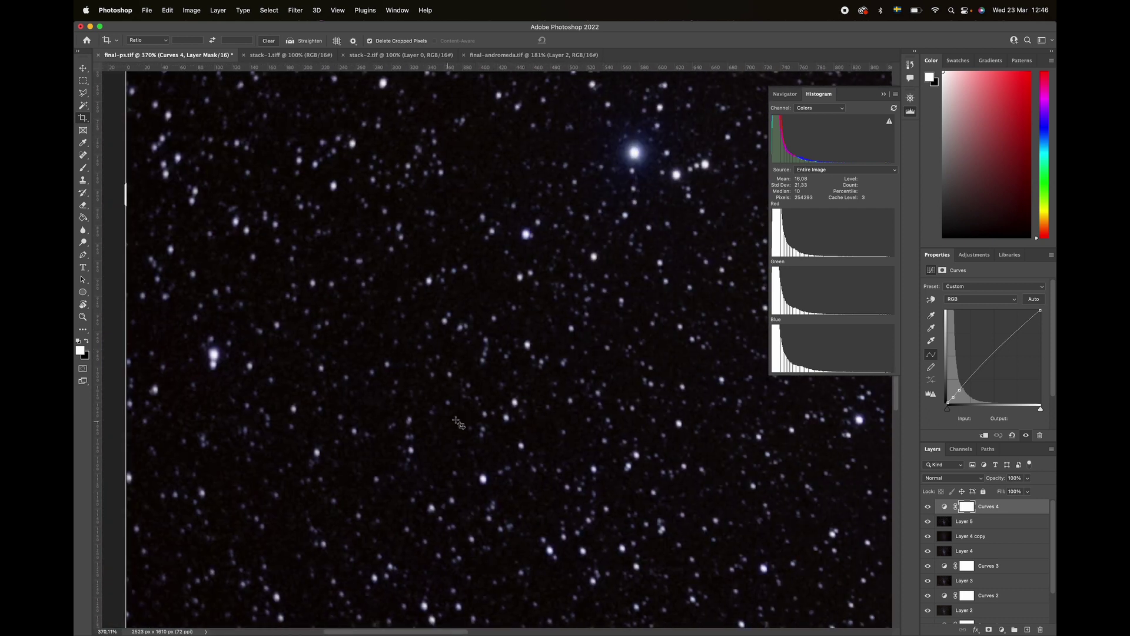
{"action": "scroll", "coordinate": [566, 425], "scroll_direction": "right", "scroll_amount": 5}
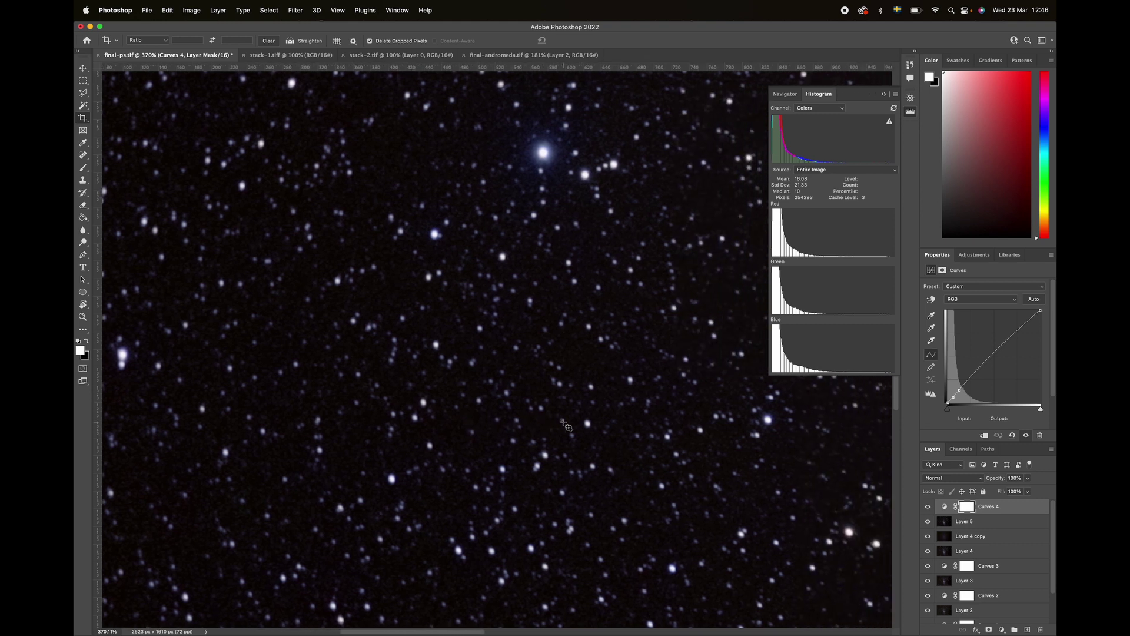
{"action": "scroll", "coordinate": [567, 425], "scroll_direction": "right", "scroll_amount": 15}
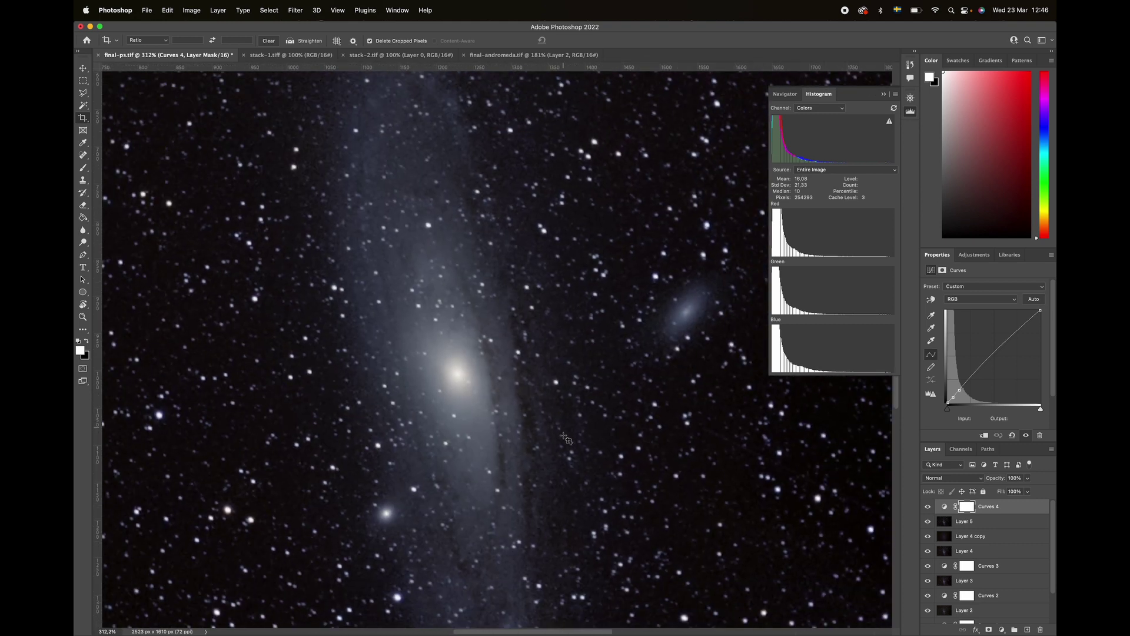
{"action": "scroll", "coordinate": [570, 479], "scroll_direction": "down", "scroll_amount": 6}
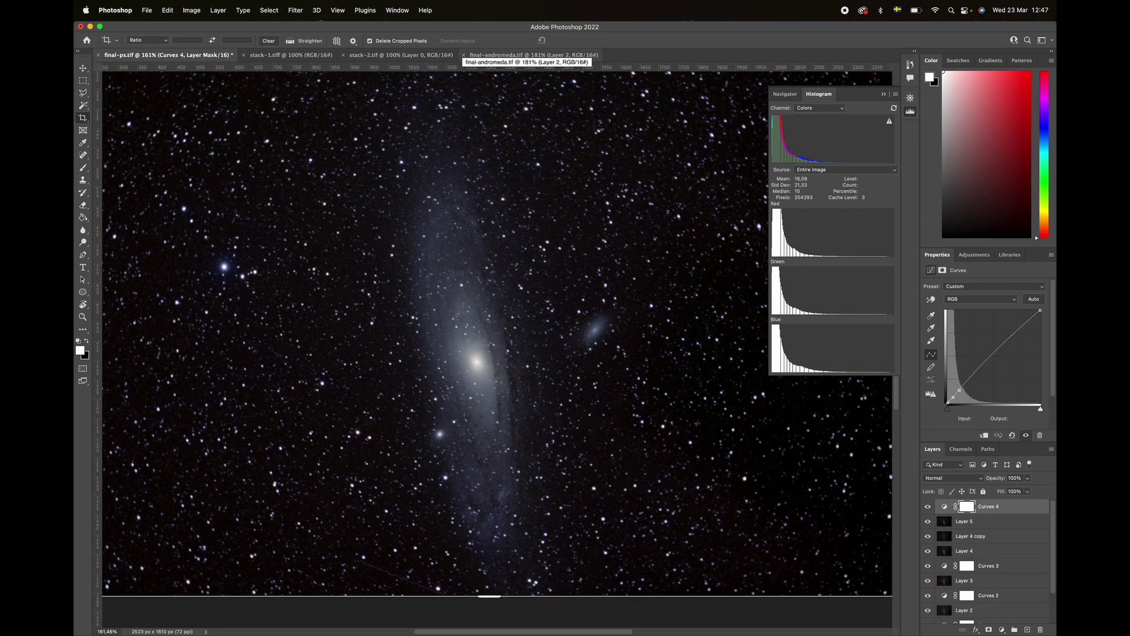
{"action": "left_click", "coordinate": [529, 56]}
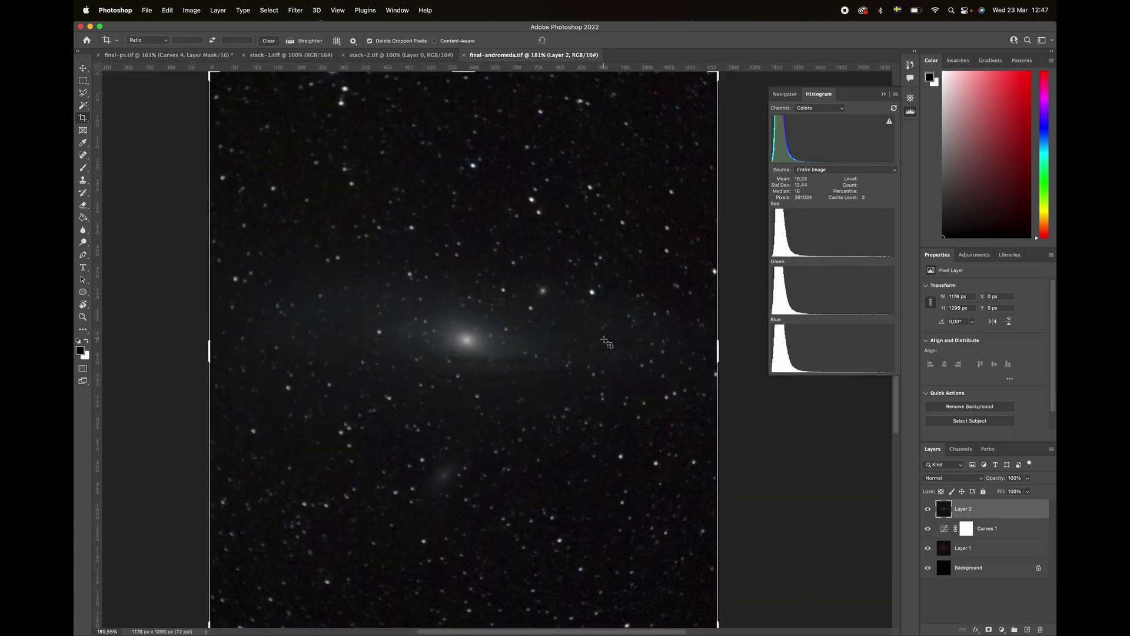